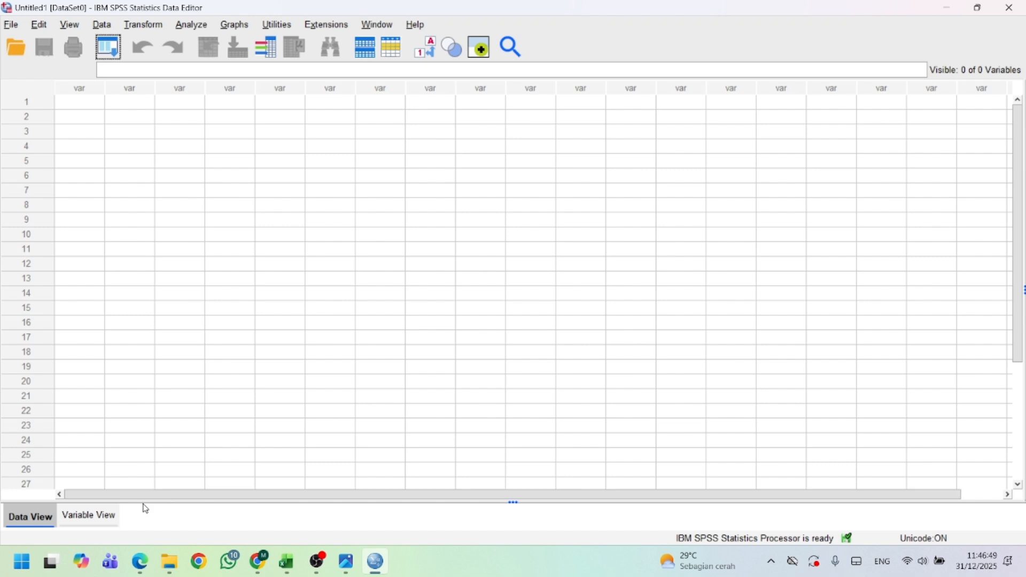
- Define two variables named Kelas and Nilai in Variable View
left_click(98, 517)
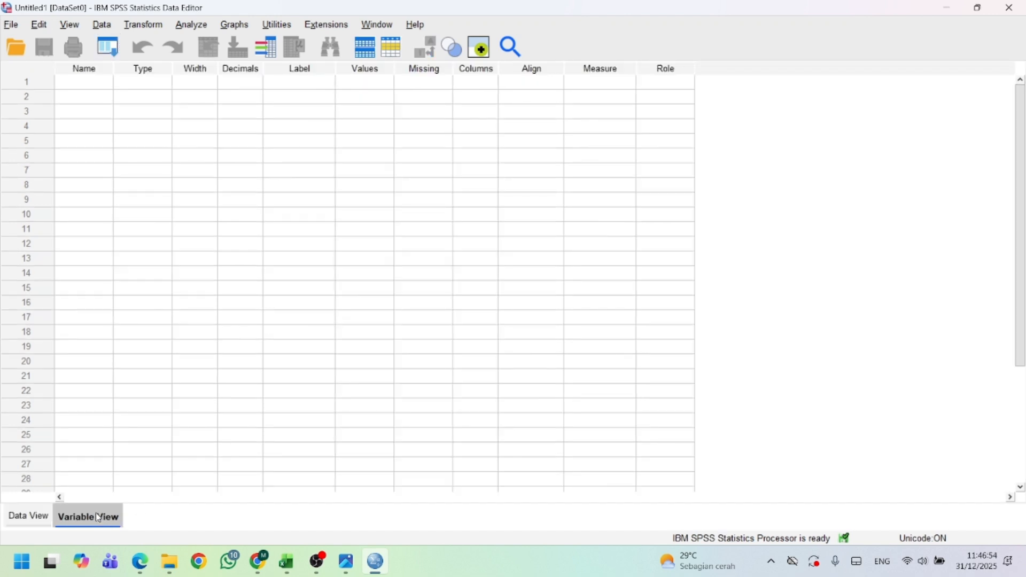
left_click(94, 71)
left_click(98, 84)
type("Kelas")
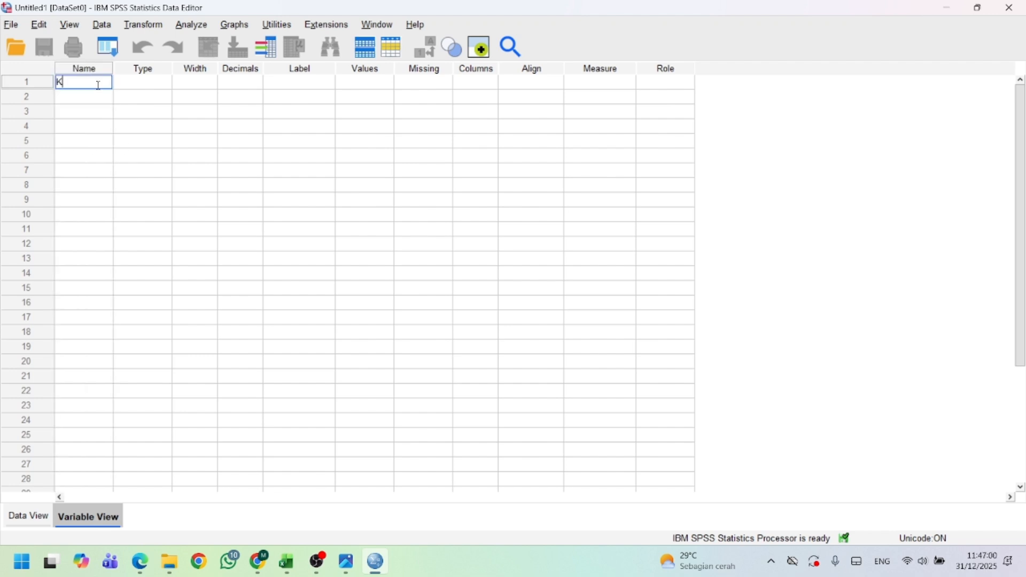
left_click(98, 104)
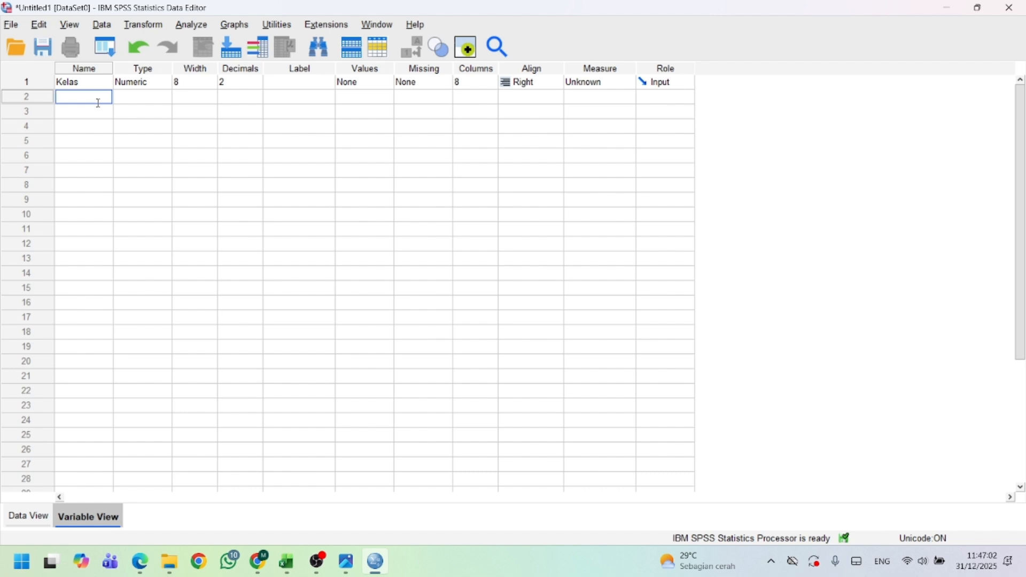
type("Nilai")
- Set the number of decimals to 0 for both the Kelas and Nilai variables
left_click(247, 83)
left_click(258, 86)
left_click(260, 97)
left_click(259, 101)
left_click(259, 101)
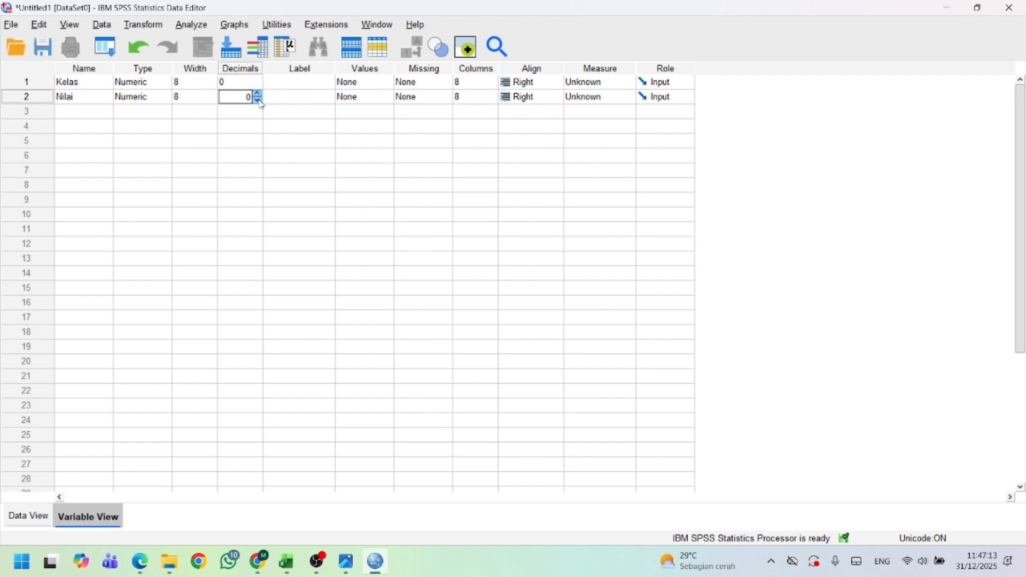
- Label the Kelas variable "V" and the Nilai variable "Hasil Belajar Bahasa Indonesia"
left_click(299, 82)
type("V")
left_click(312, 98)
type("Has")
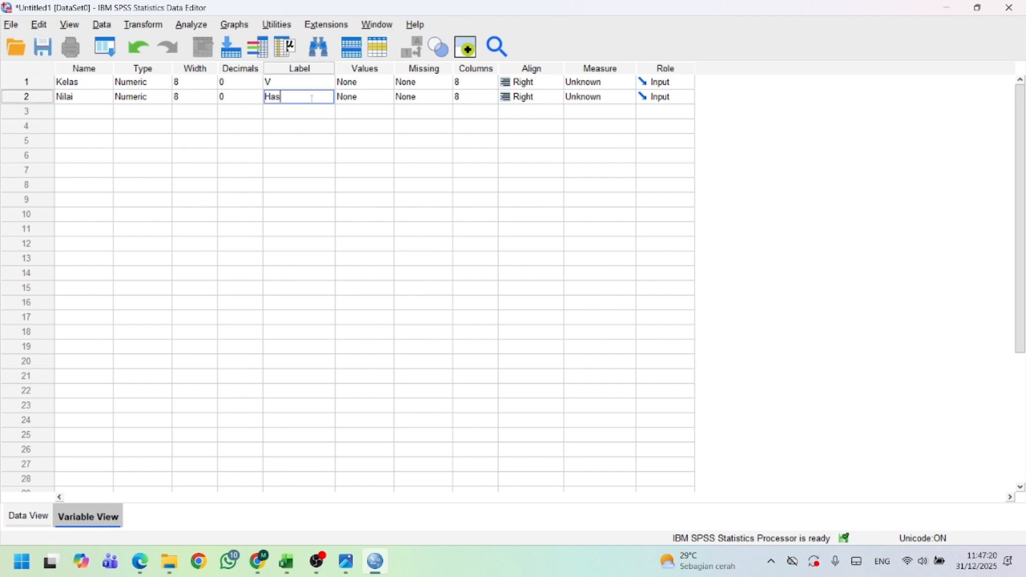
type("il Belajar Bahasa")
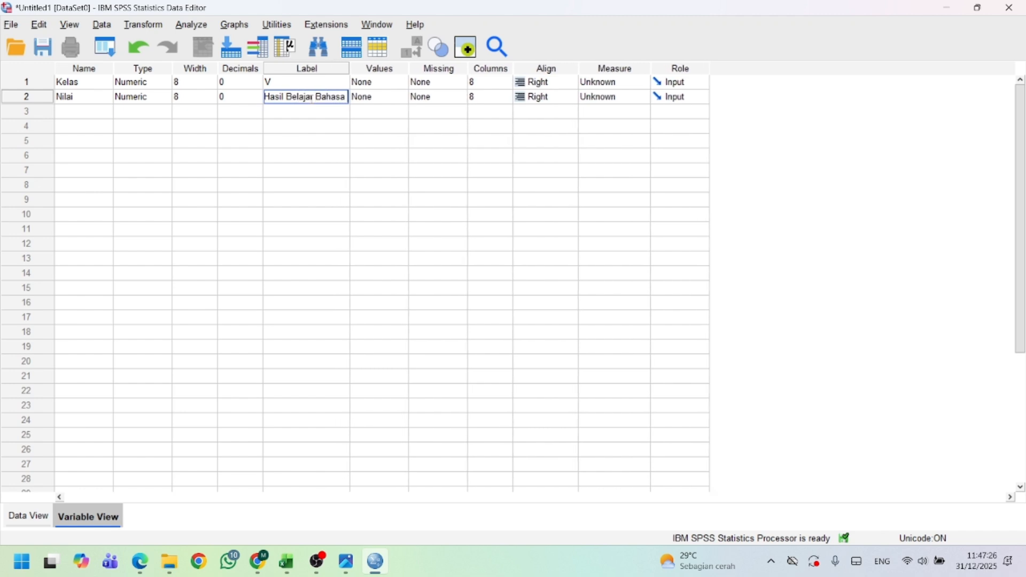
type(" Indonesia")
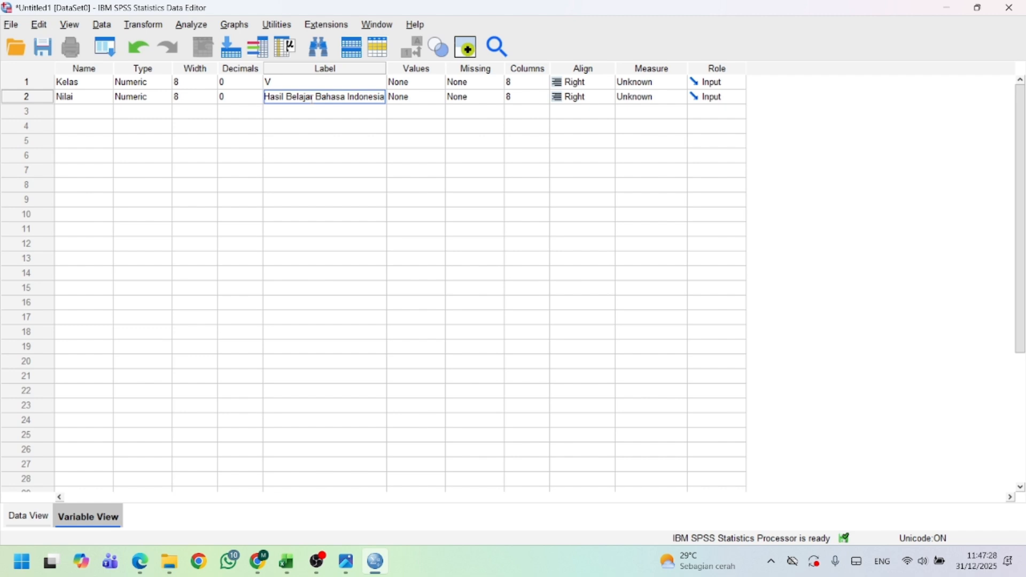
- Define value labels for Kelas, with 1 as "VA" and 2 as "VB"
left_click(417, 84)
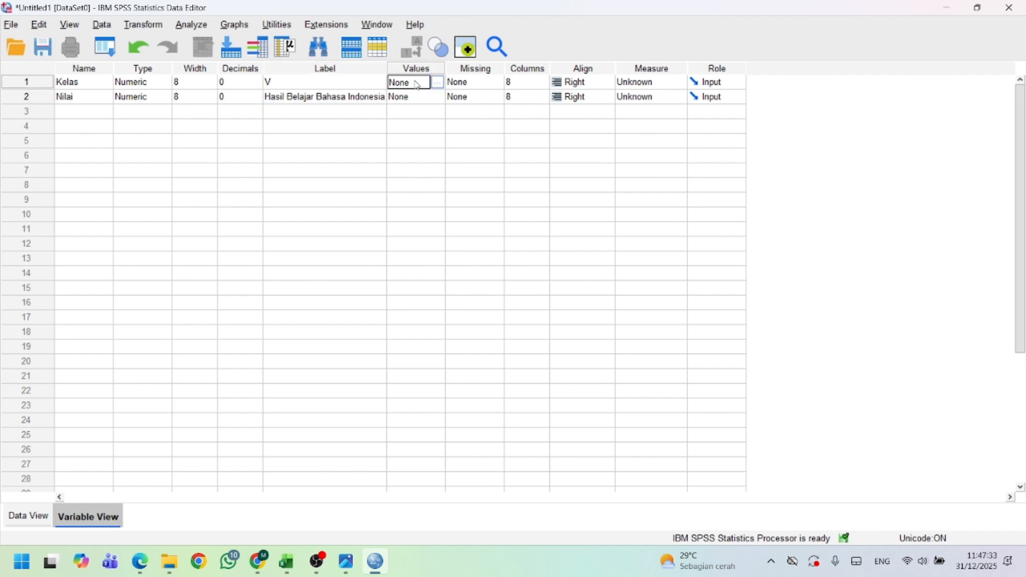
left_click(437, 83)
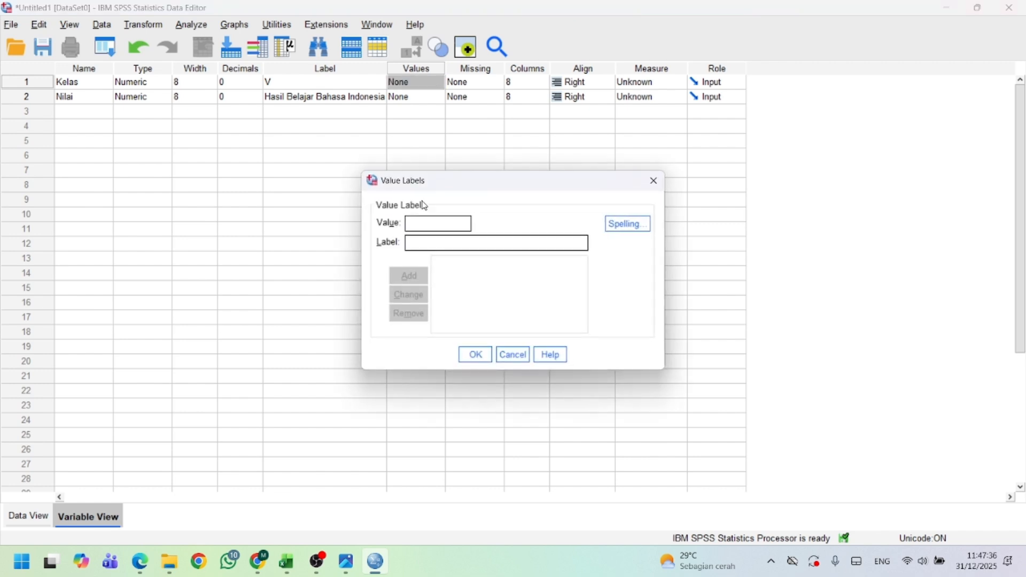
type("1")
left_click(434, 244)
type("VA")
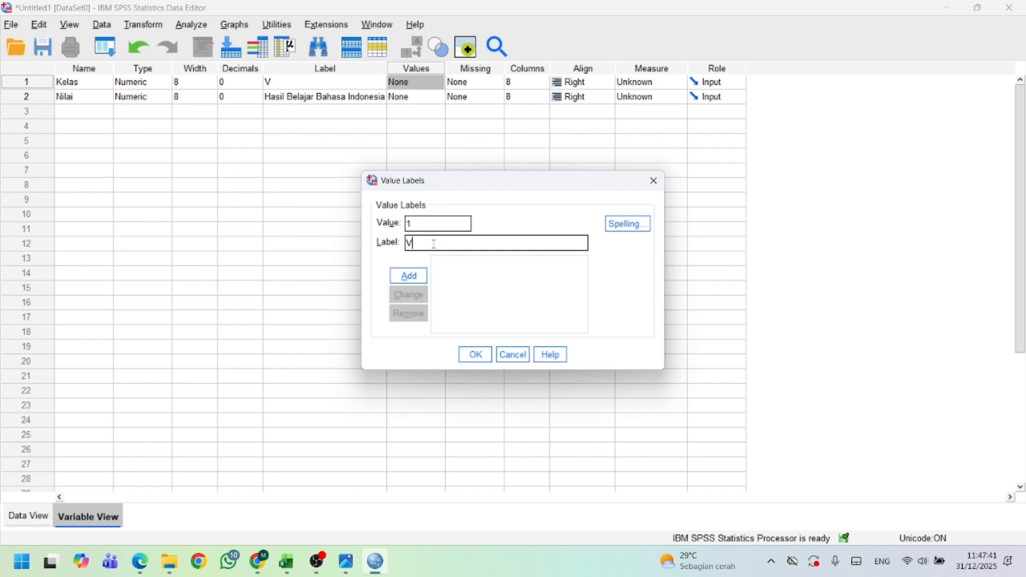
left_click(407, 277)
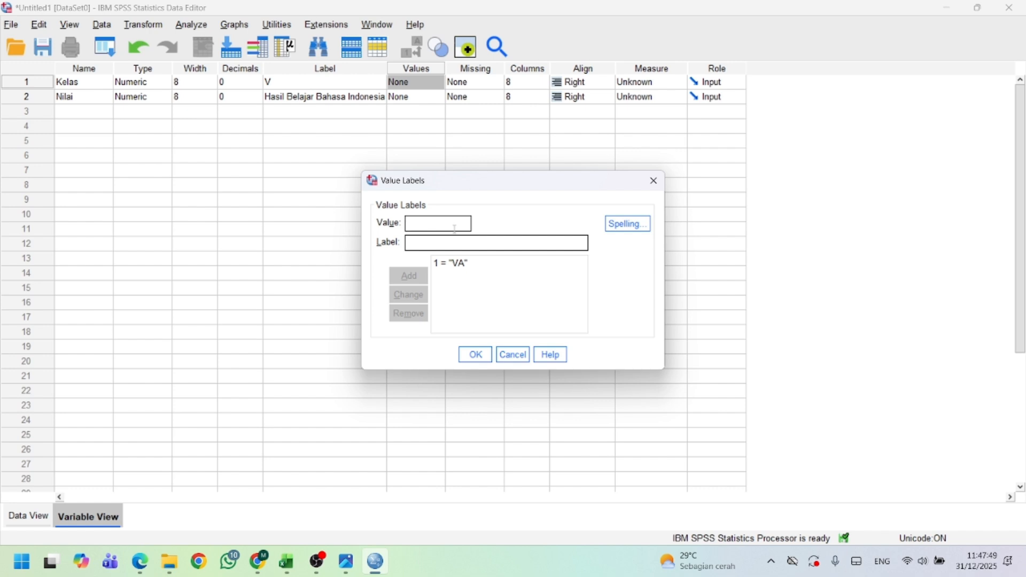
type("2VB")
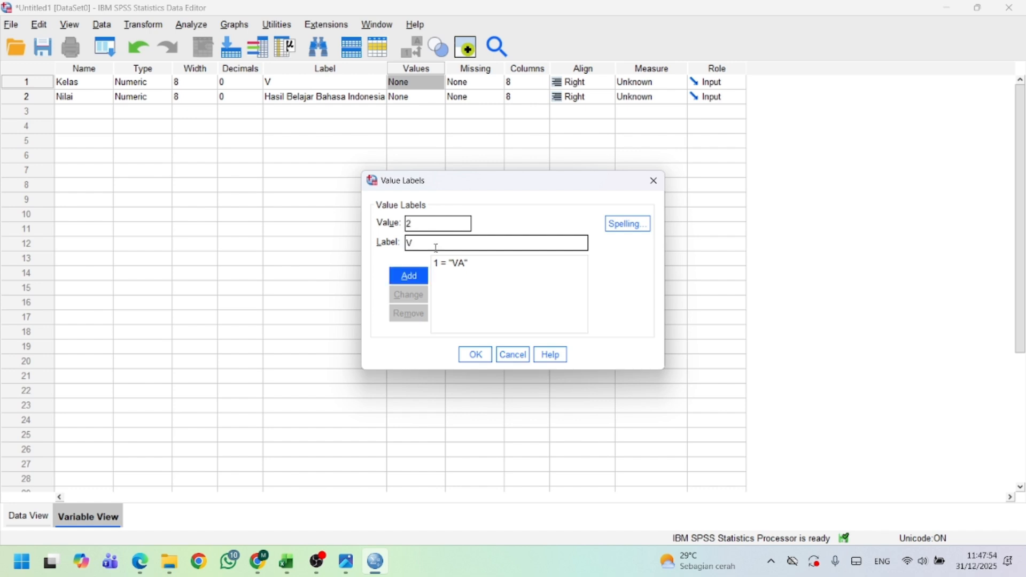
left_click(404, 281)
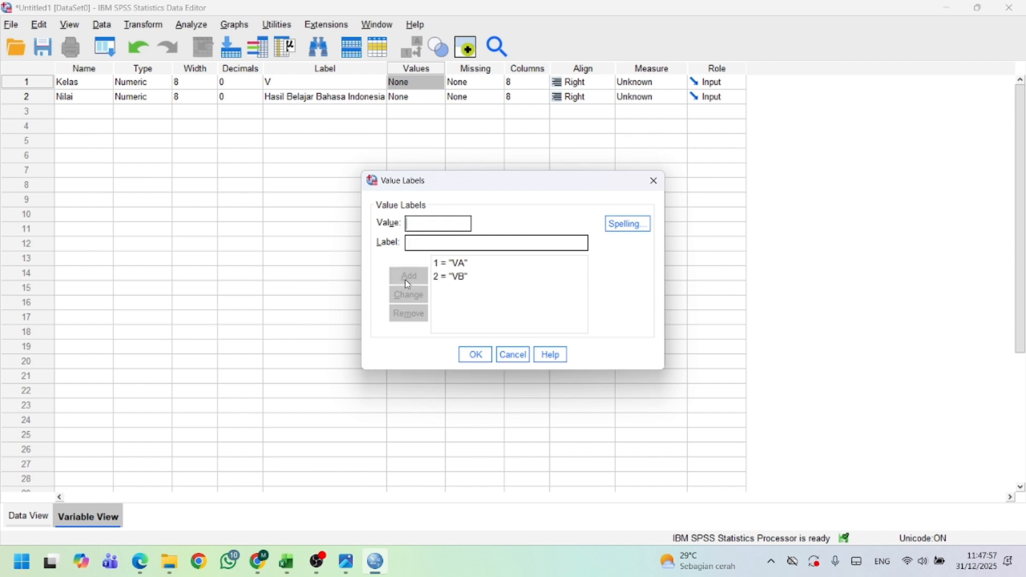
left_click(475, 355)
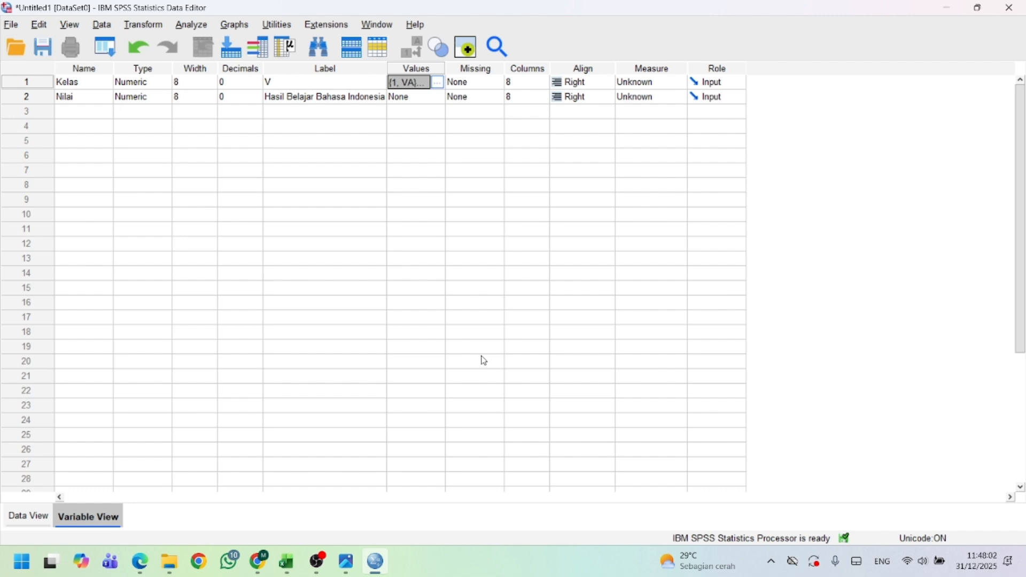
- Copy all KELAS VA scores from the UJI NORMALITAS sheet in Excel into the SPSS Nilai column, starting at row 1
left_click(27, 519)
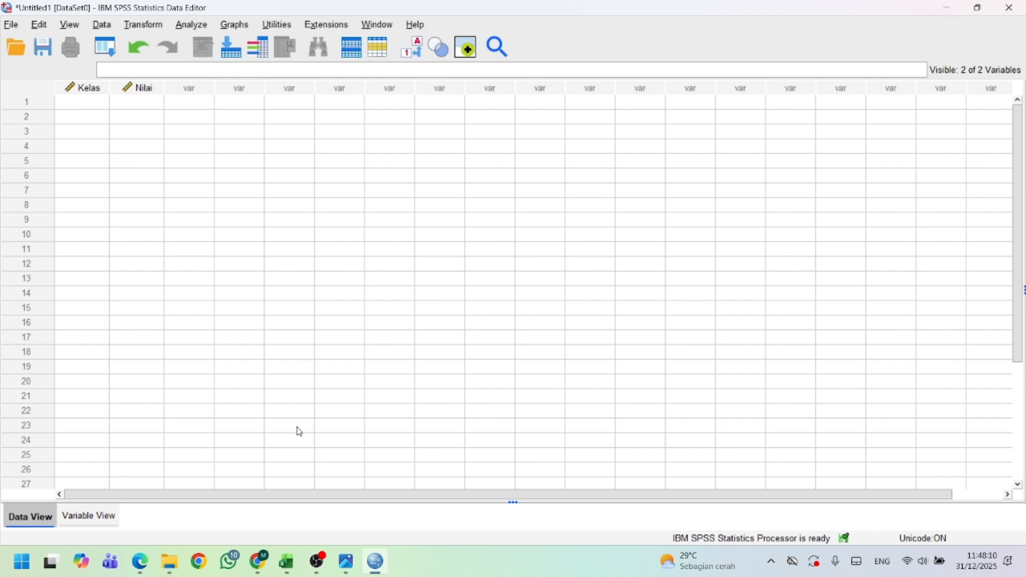
left_click(296, 570)
left_click(140, 519)
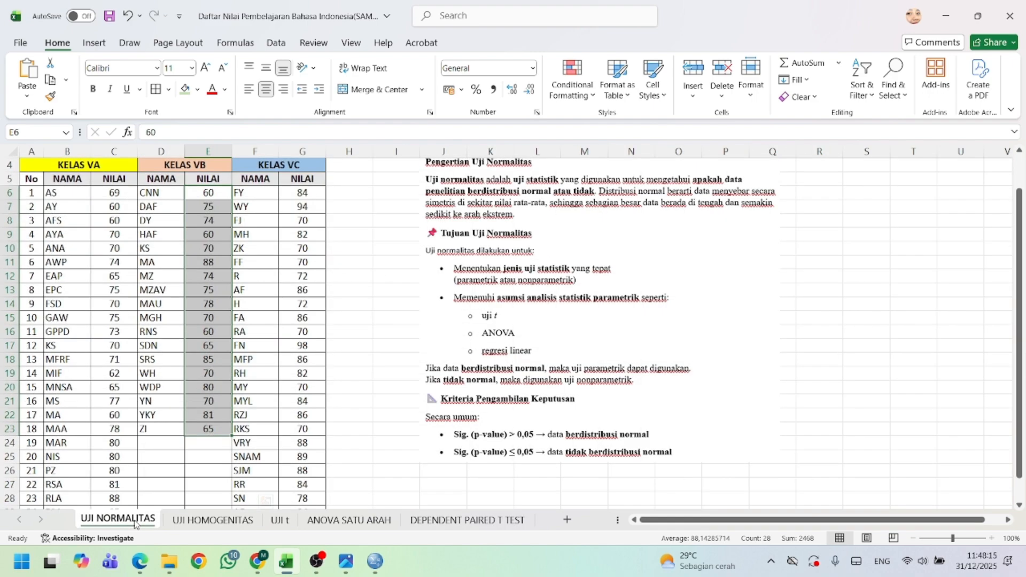
scroll(162, 321, "up", 1)
left_click_drag(114, 235, 129, 486)
key("ctrl+c")
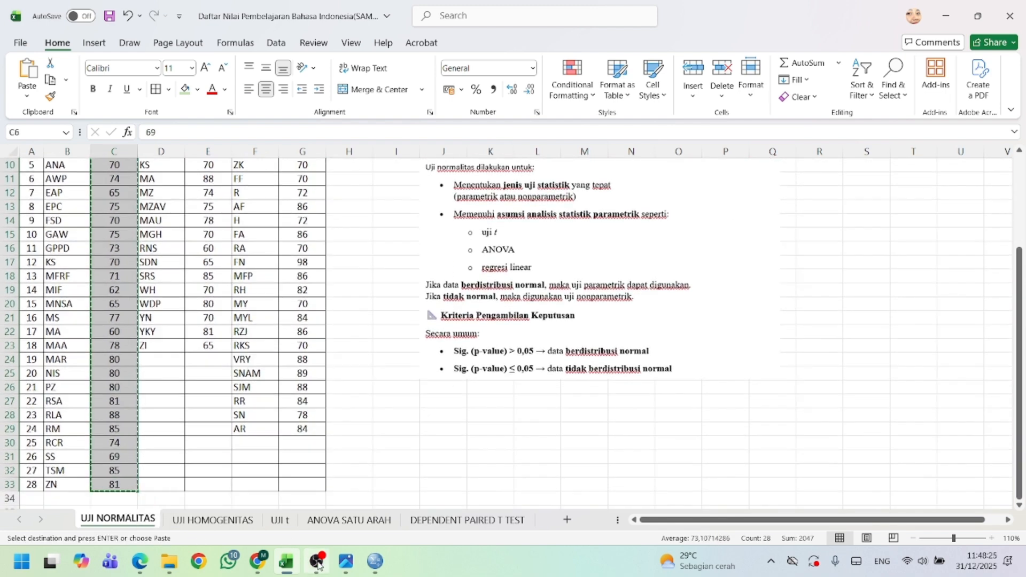
left_click(377, 569)
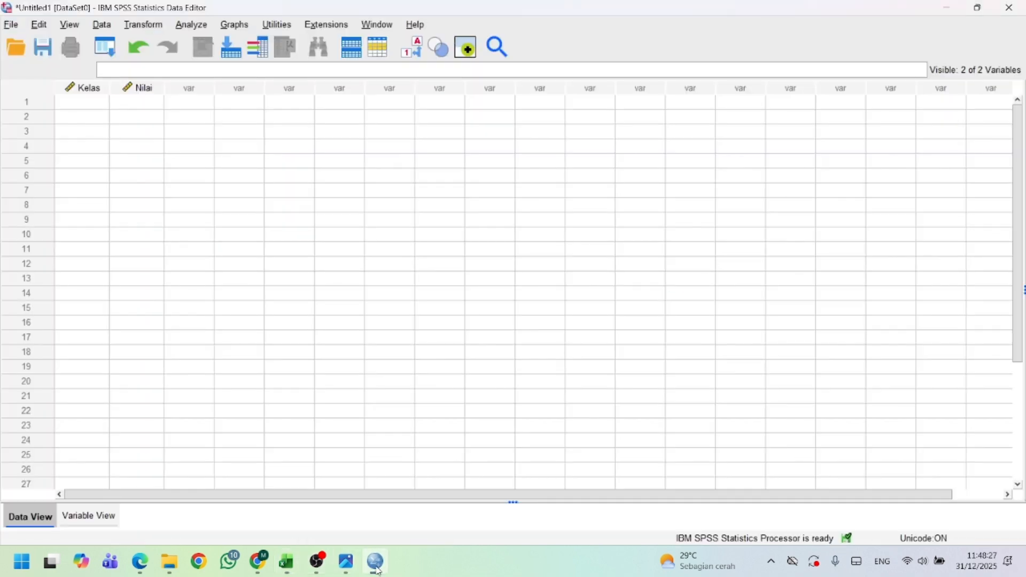
left_click(148, 107)
key("ctrl+v")
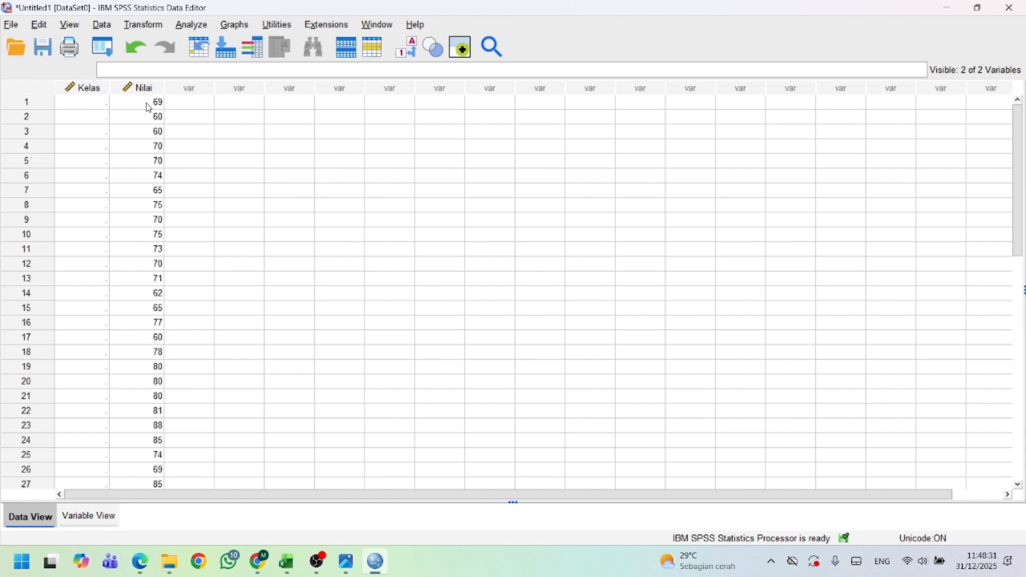
- Fill the Kelas column with the value 1 for rows 1 to 28, checking its value label
left_click(100, 111)
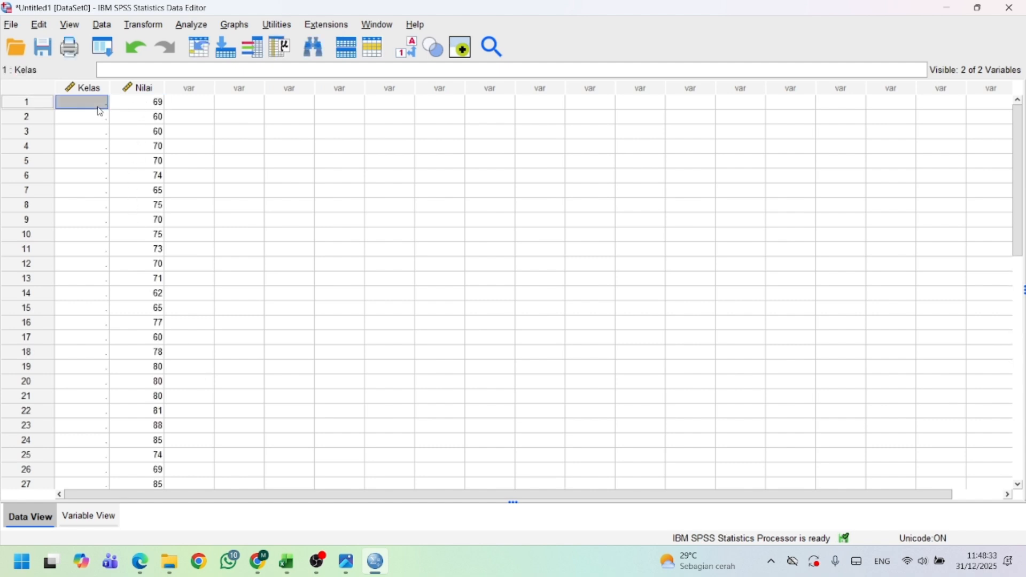
type("1")
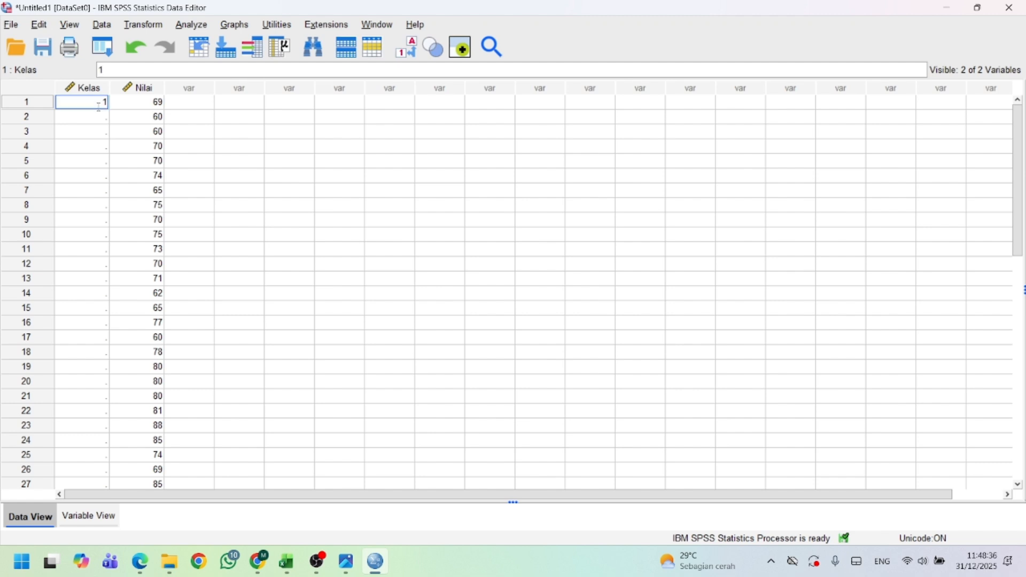
left_click(410, 55)
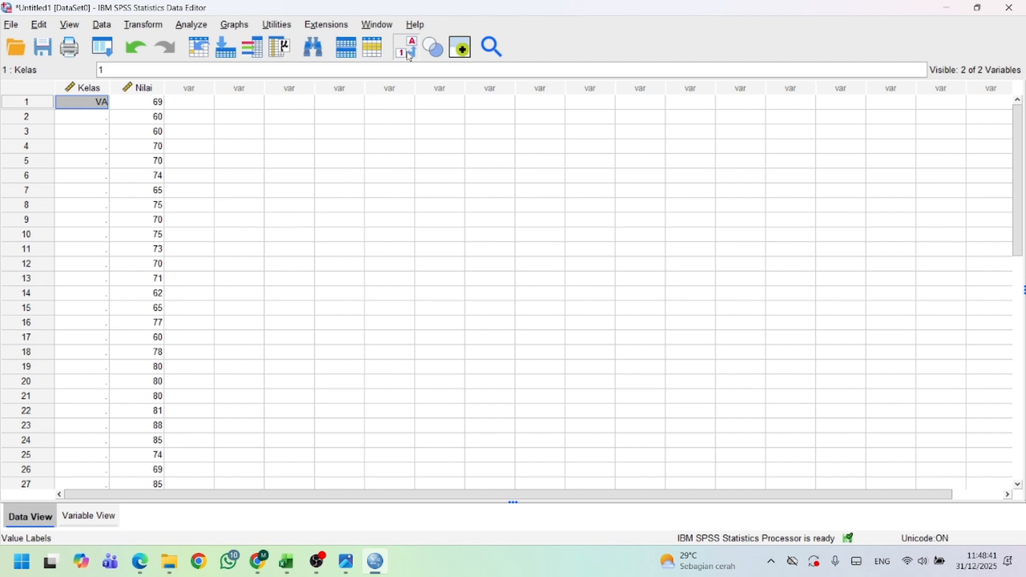
left_click(407, 49)
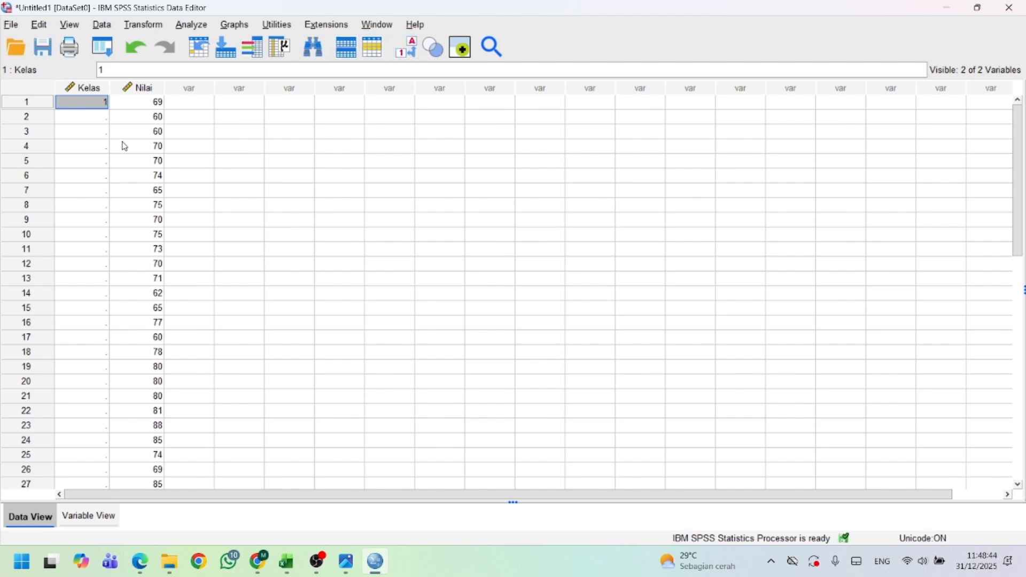
double_click(105, 69)
left_click_drag(93, 115, 105, 431)
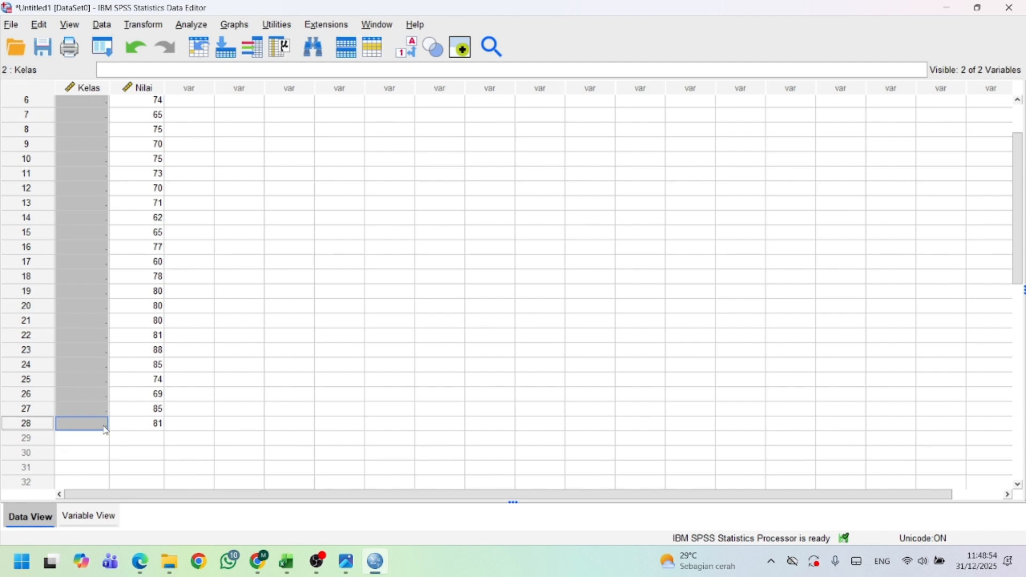
key("ctrl+v")
- Copy all KELAS VB scores from the UJI NORMALITAS sheet in Excel into the SPSS Nilai column, starting at row 29
left_click(135, 439)
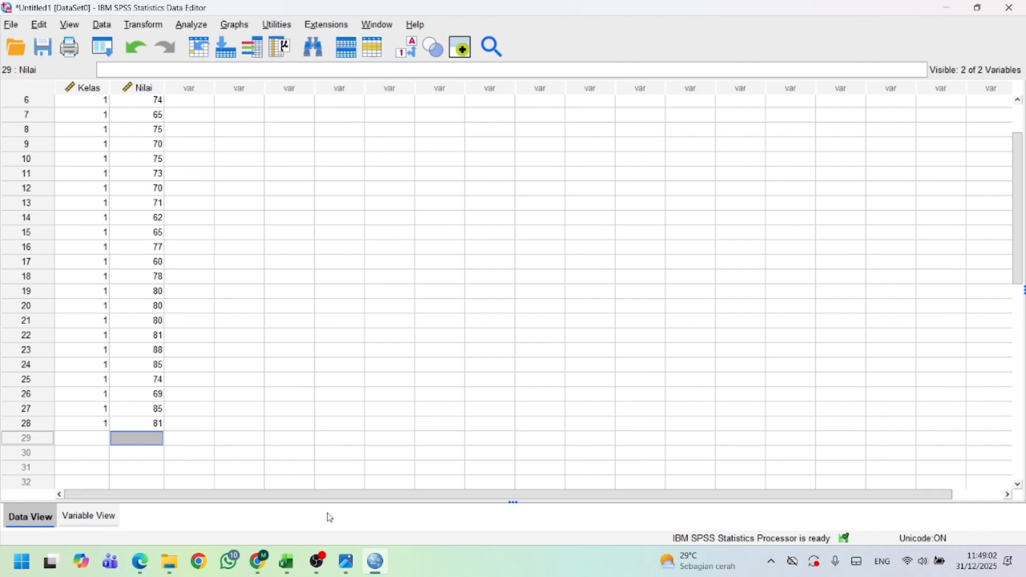
left_click(287, 561)
scroll(182, 333, "up", 1)
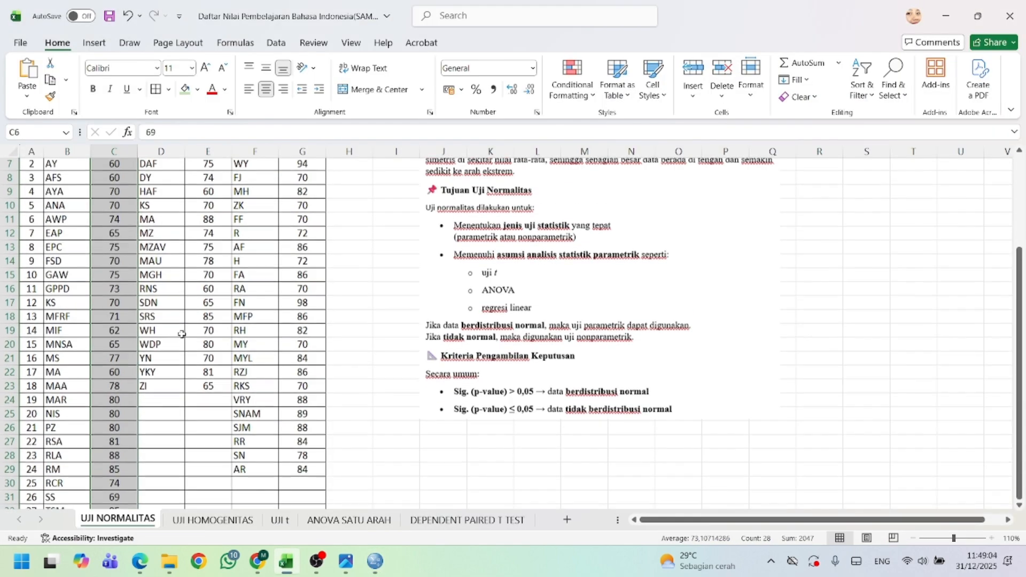
scroll(182, 334, "up", 2)
left_click_drag(208, 234, 210, 471)
key("ctrl+c")
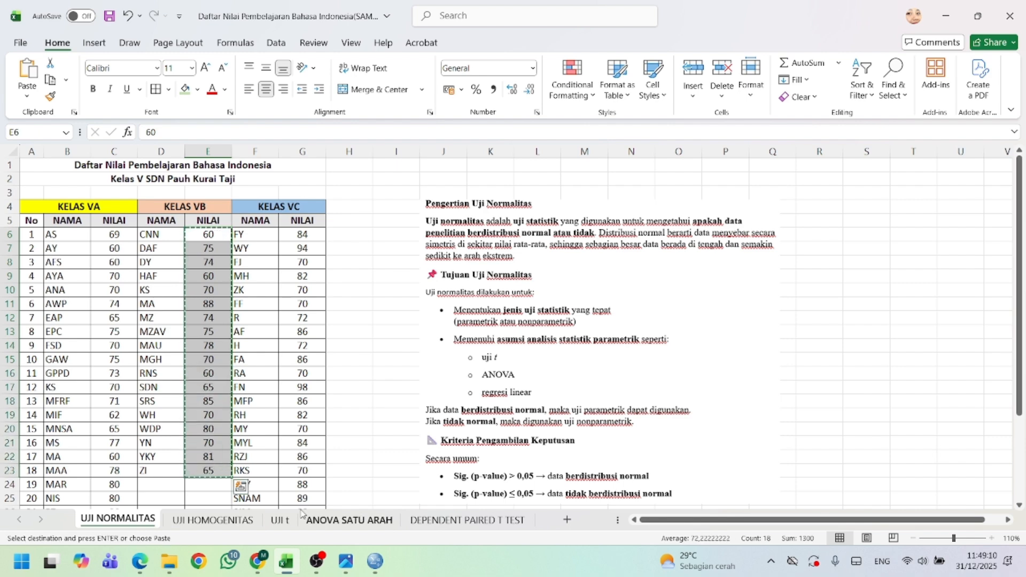
left_click(376, 560)
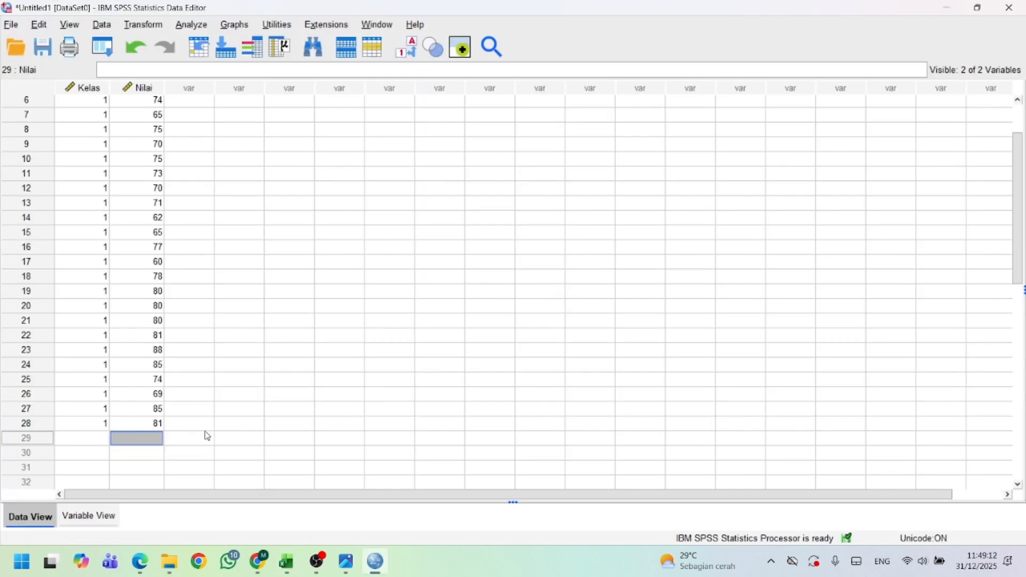
key("ctrl+v")
- Fill the Kelas column with the value 2 for rows 29 to 46, checking its value label
left_click(104, 441)
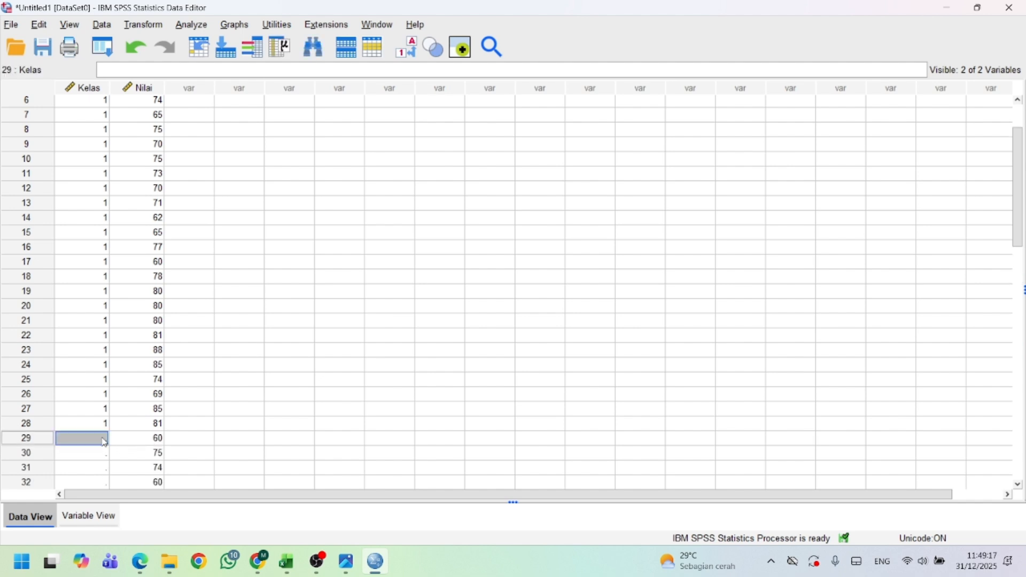
type("2")
left_click(408, 53)
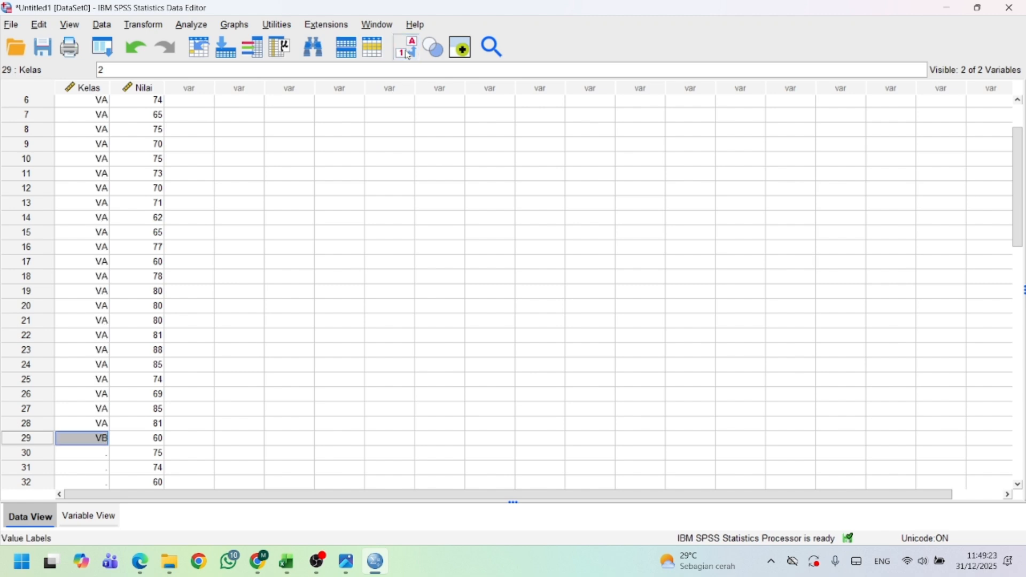
left_click(408, 53)
scroll(224, 238, "down", 5)
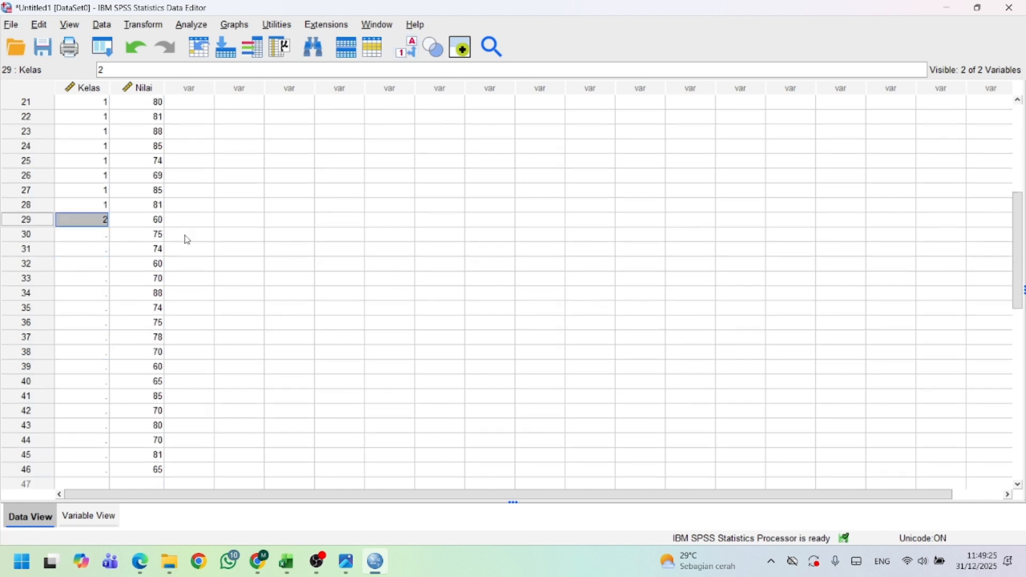
left_click_drag(106, 71, 98, 71)
left_click(99, 235)
left_click_drag(99, 235, 105, 423)
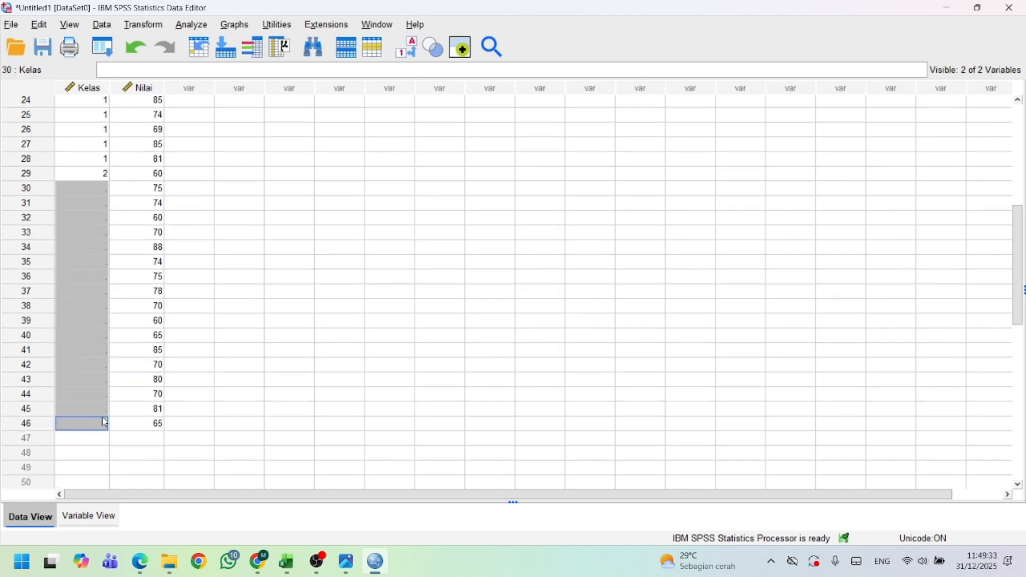
key("ctrl+v")
left_click(183, 411)
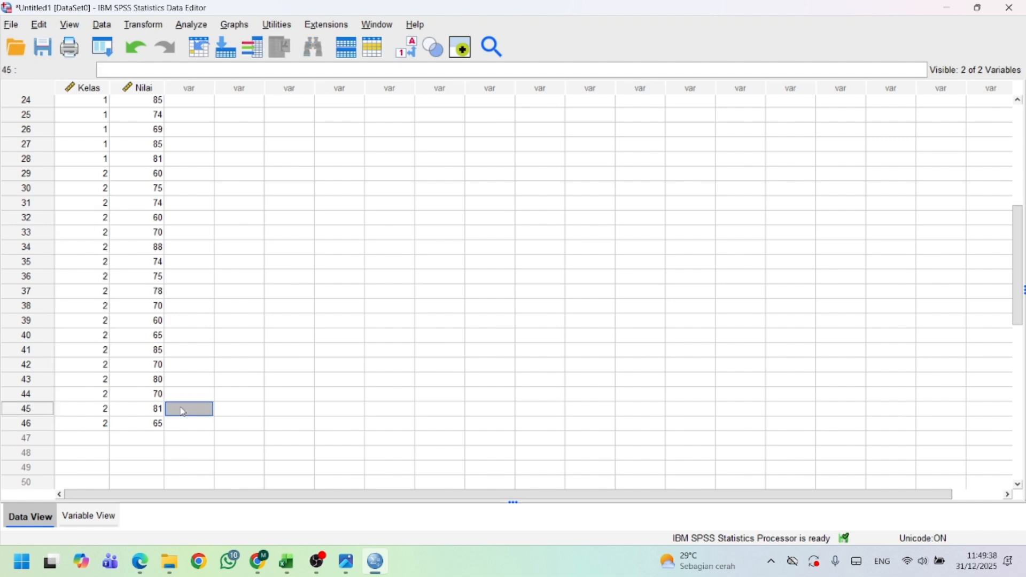
- Set up an Explore analysis with Hasil Belajar Bahasa Indonesia as the dependent variable and V [Kelas] as the factor
scroll(248, 280, "up", 8)
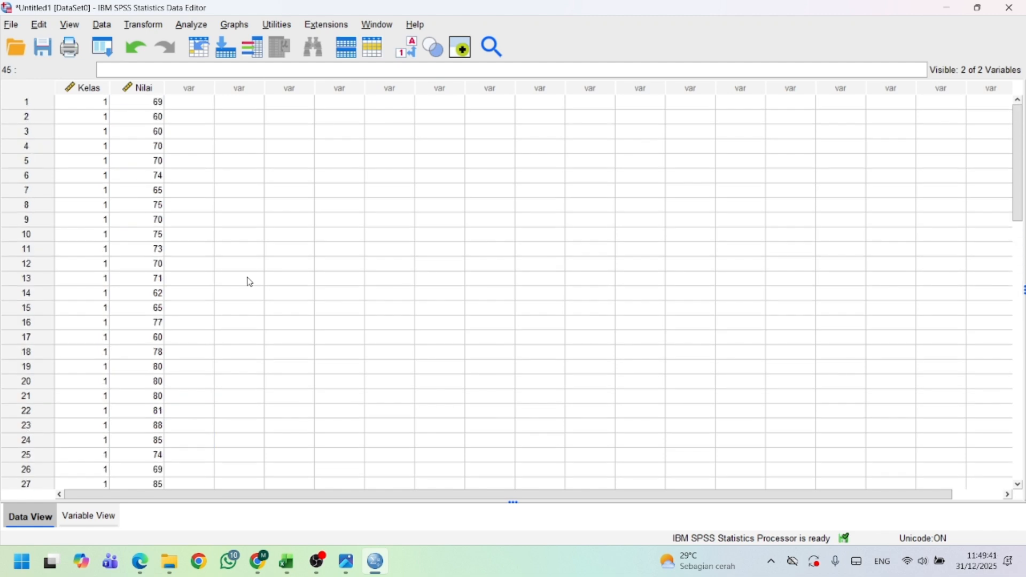
left_click(198, 28)
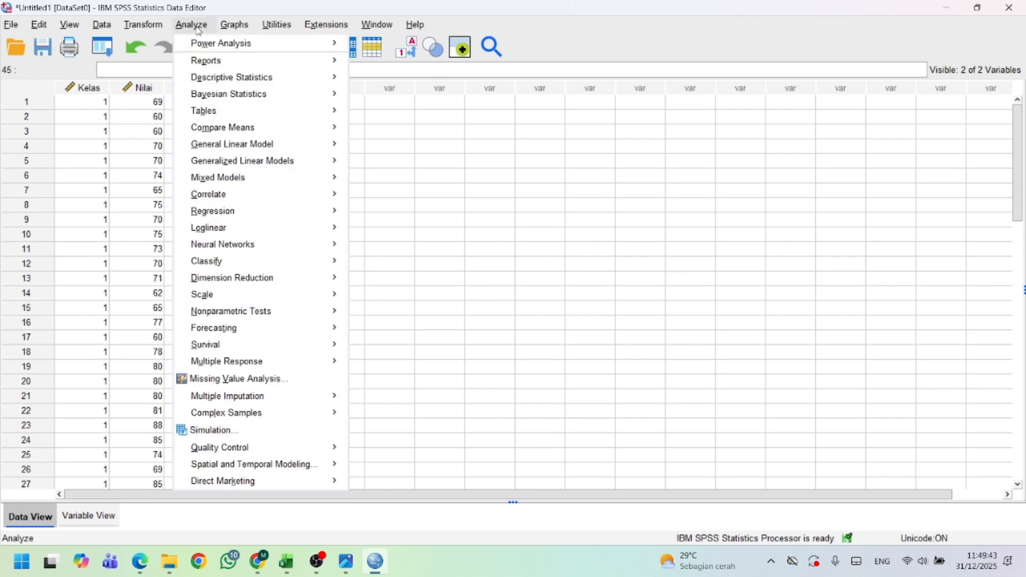
mouse_move(270, 80)
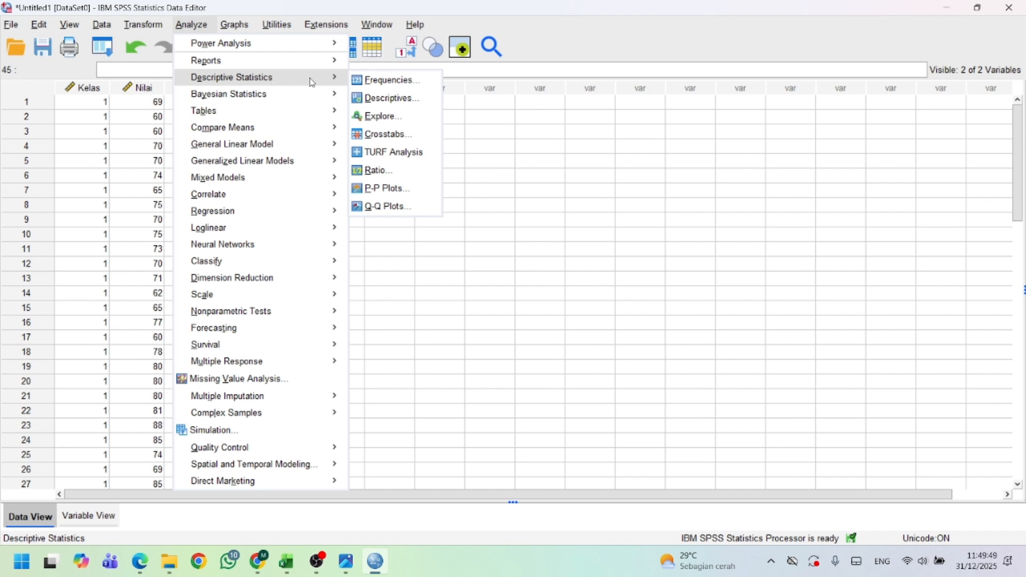
left_click(386, 117)
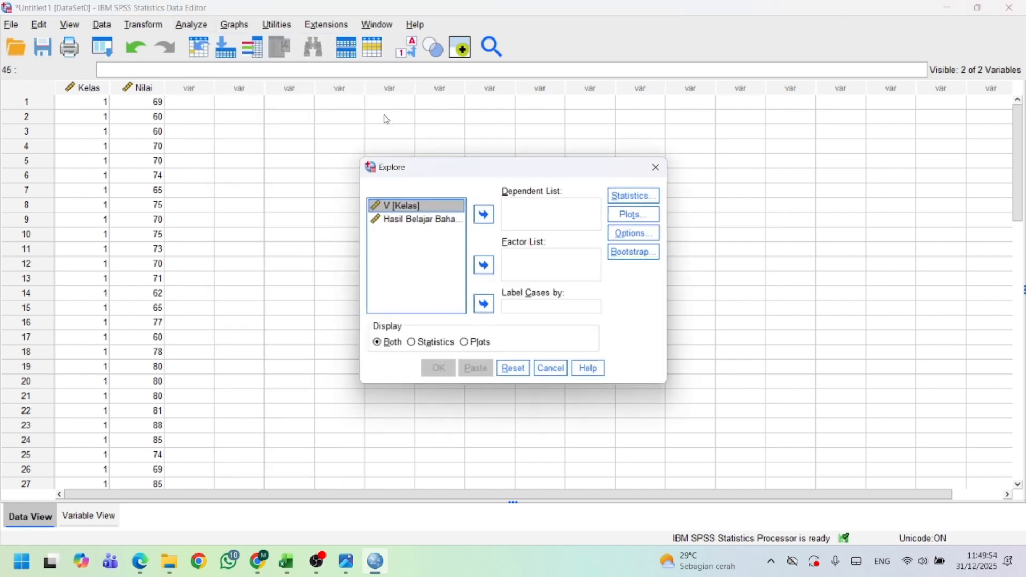
left_click(436, 224)
left_click(484, 216)
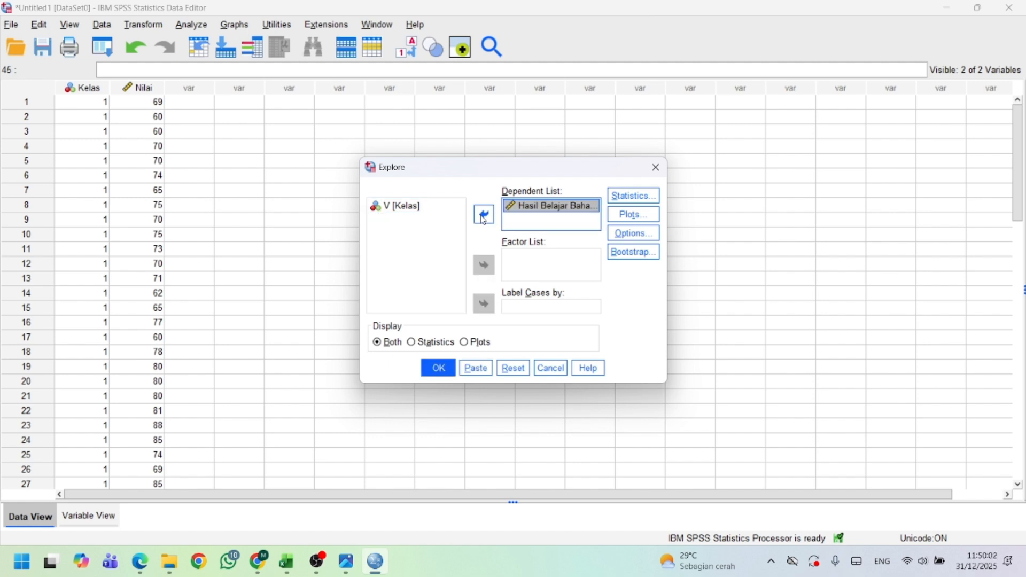
left_click(411, 210)
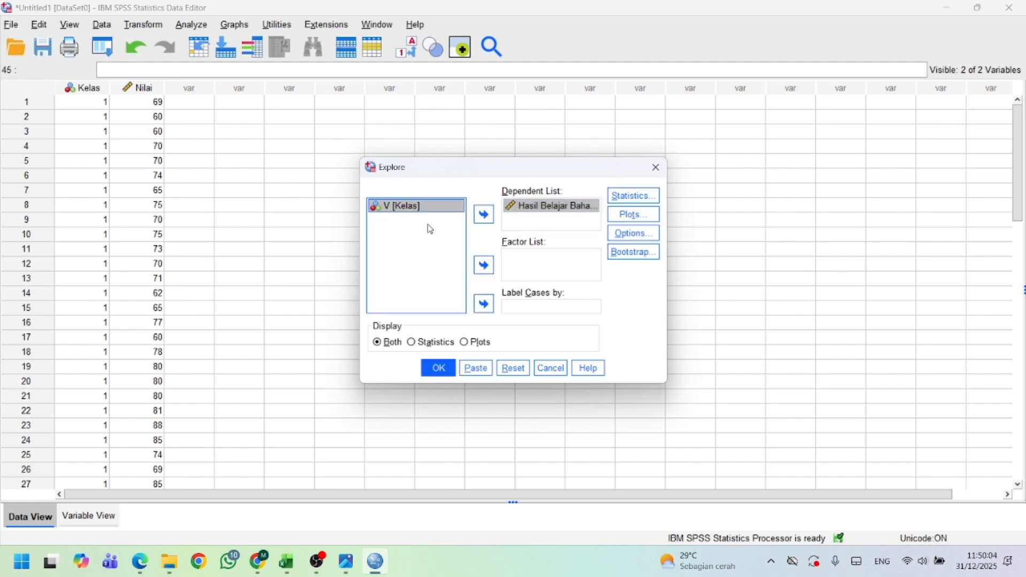
left_click(482, 267)
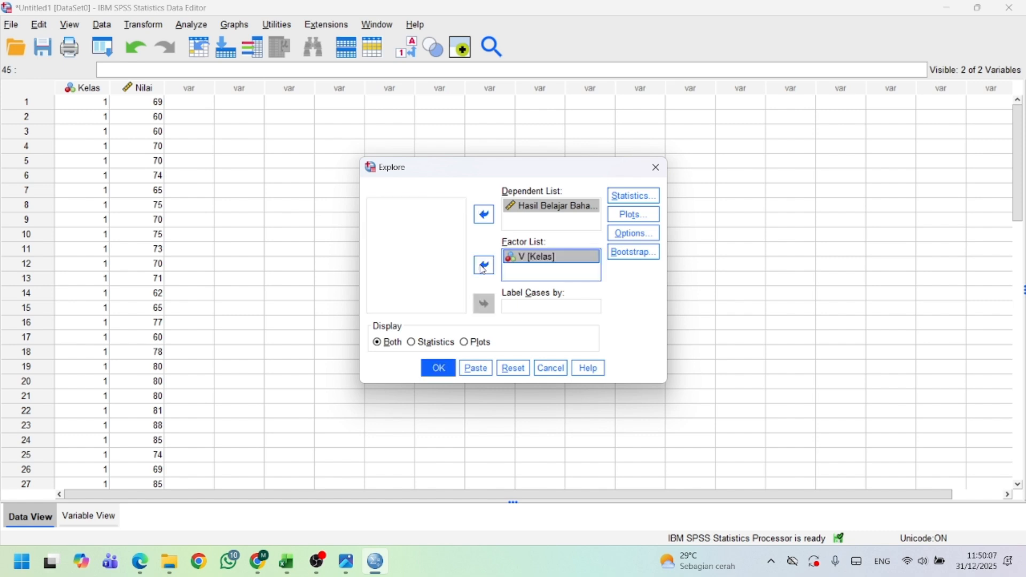
- Include normality plots with tests in the Explore analysis and run it
left_click(624, 217)
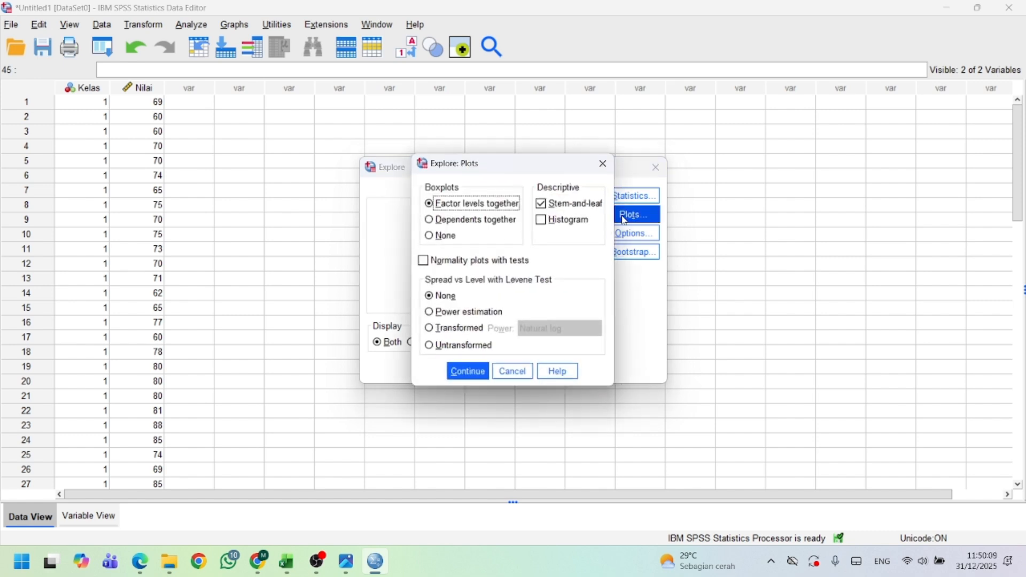
left_click(425, 262)
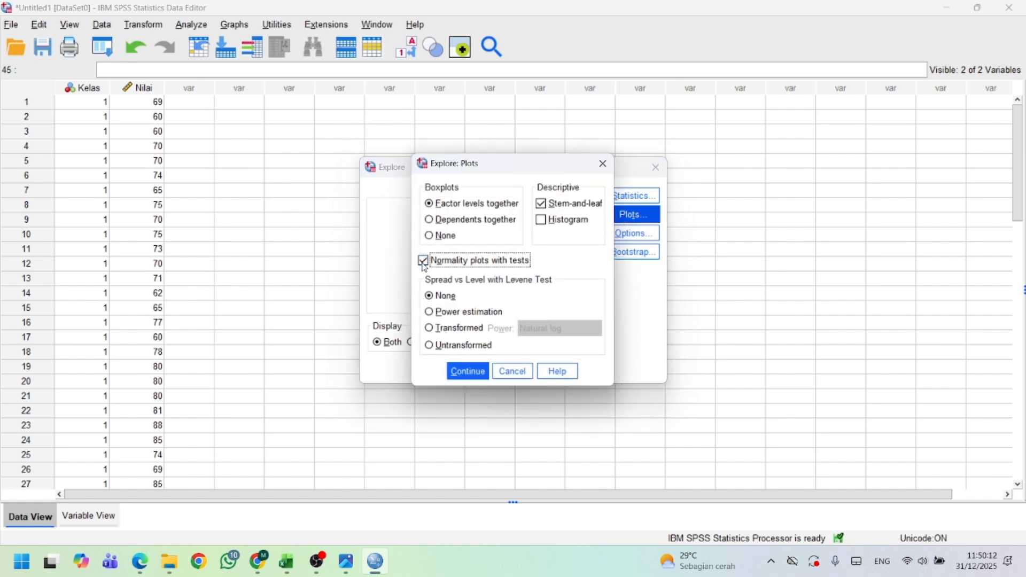
left_click(466, 372)
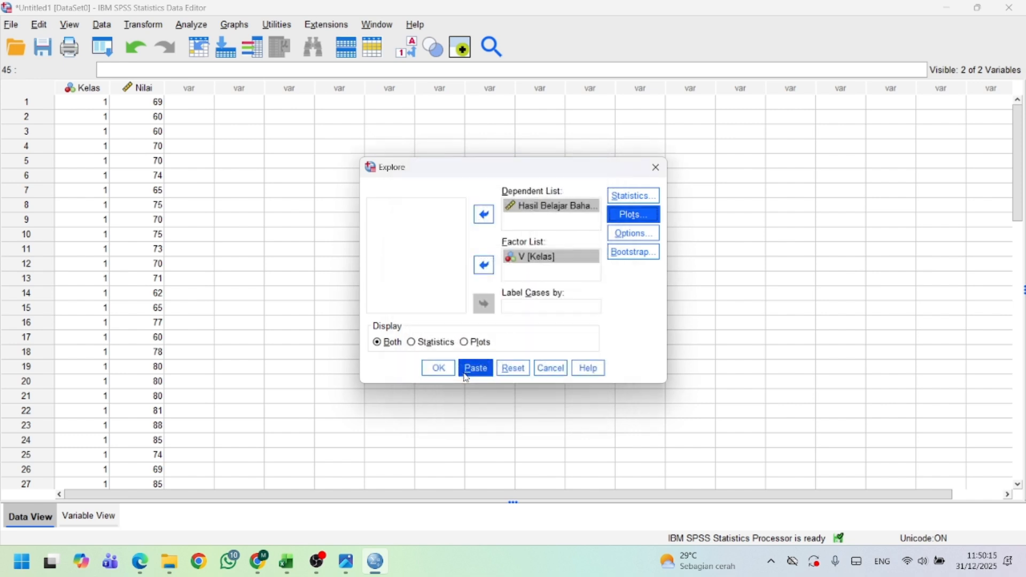
left_click(435, 367)
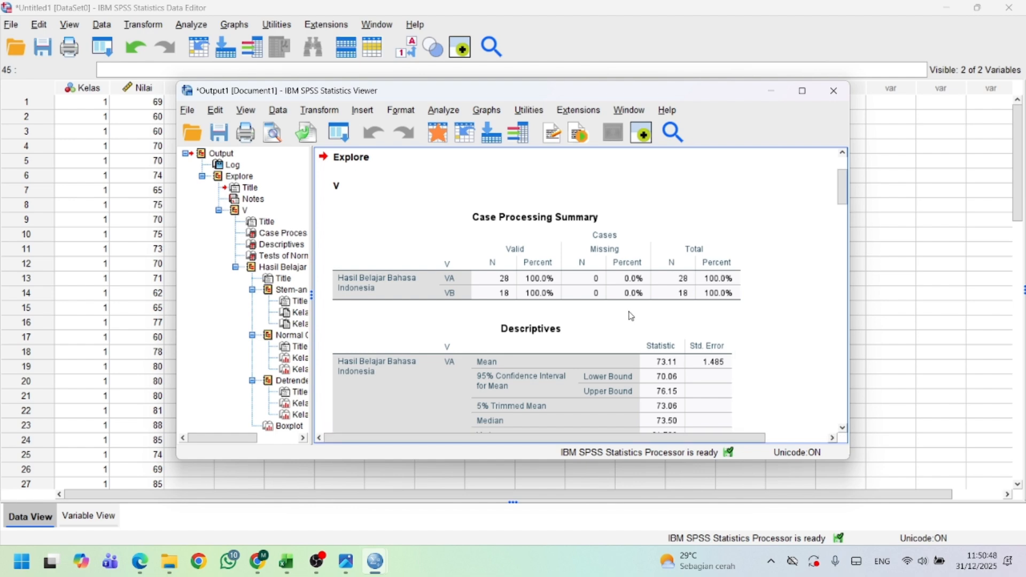
- Examine the Tests of Normality table and compare it with the decision criteria on the UJI NORMALITAS sheet in Excel
scroll(631, 316, "down", 12)
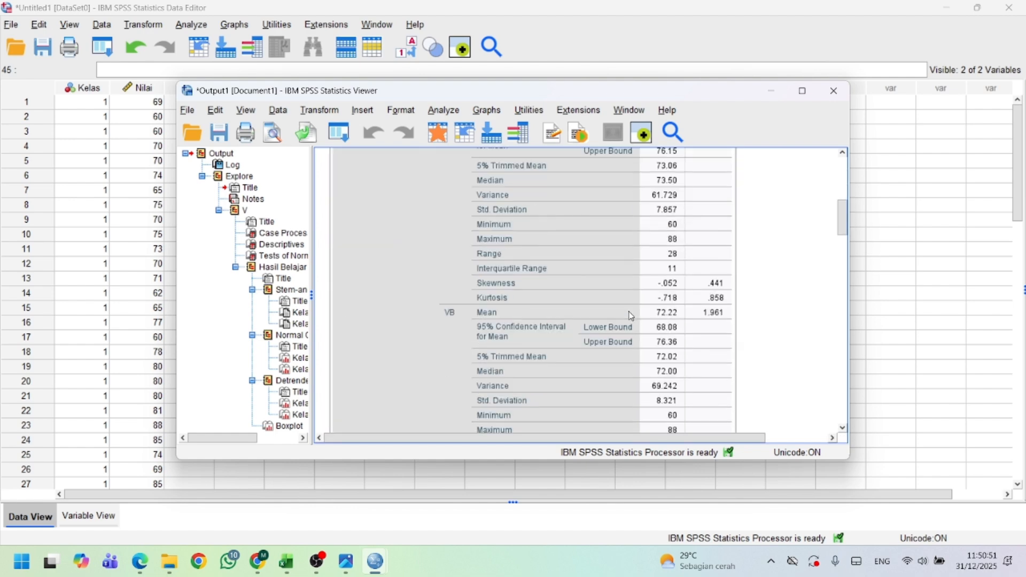
scroll(632, 317, "down", 3)
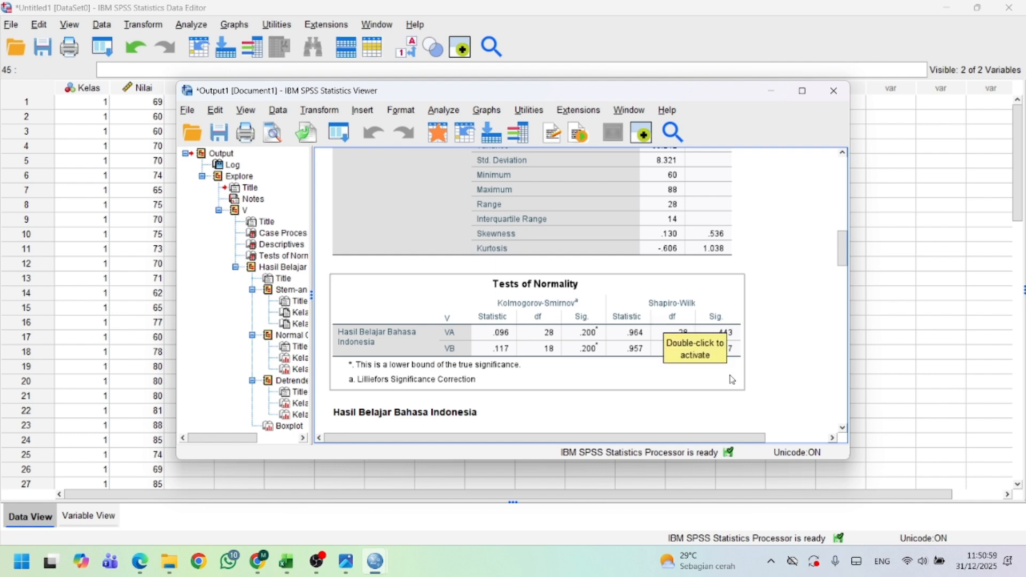
left_click(726, 347)
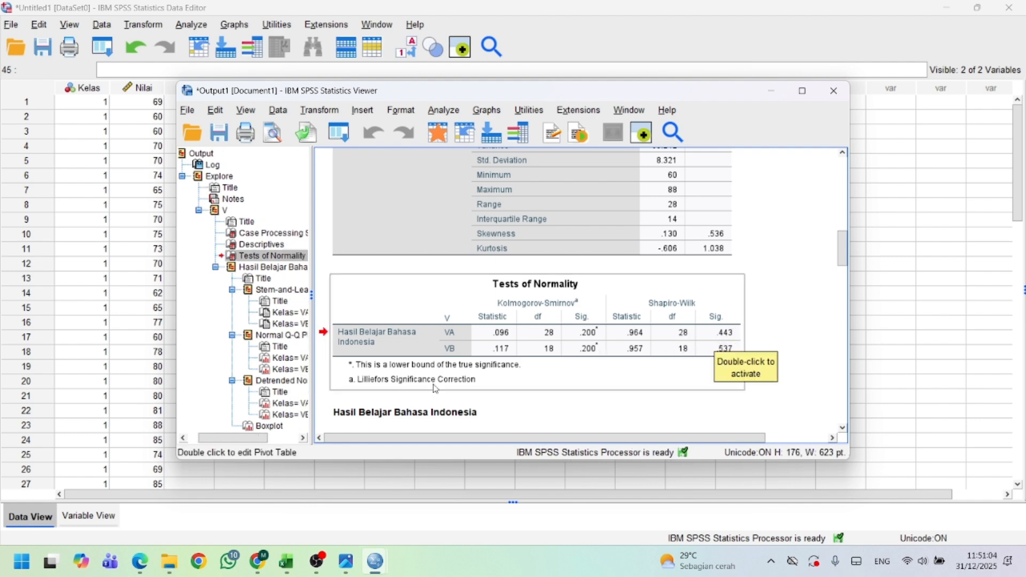
left_click(286, 561)
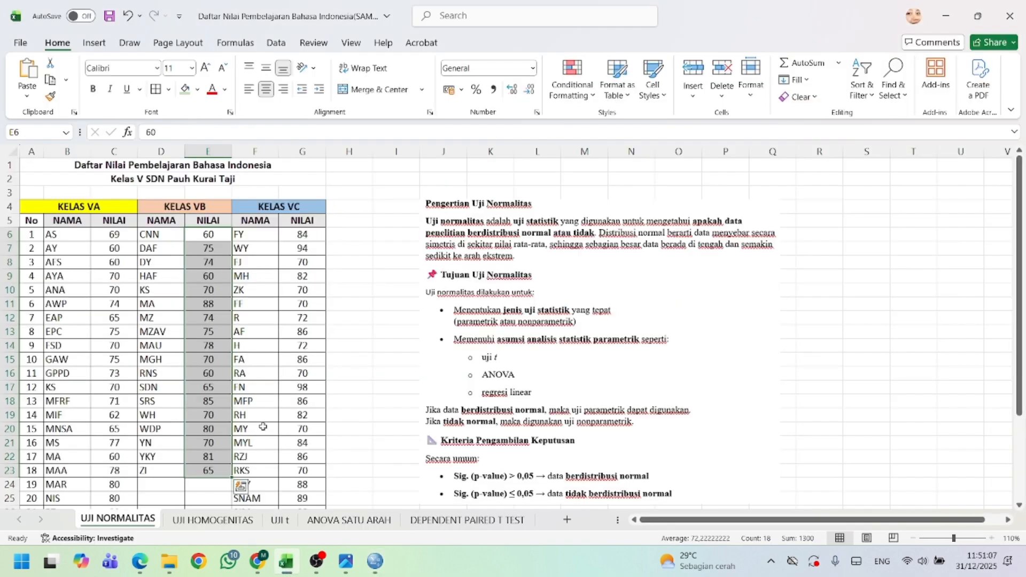
scroll(405, 387, "down", 1)
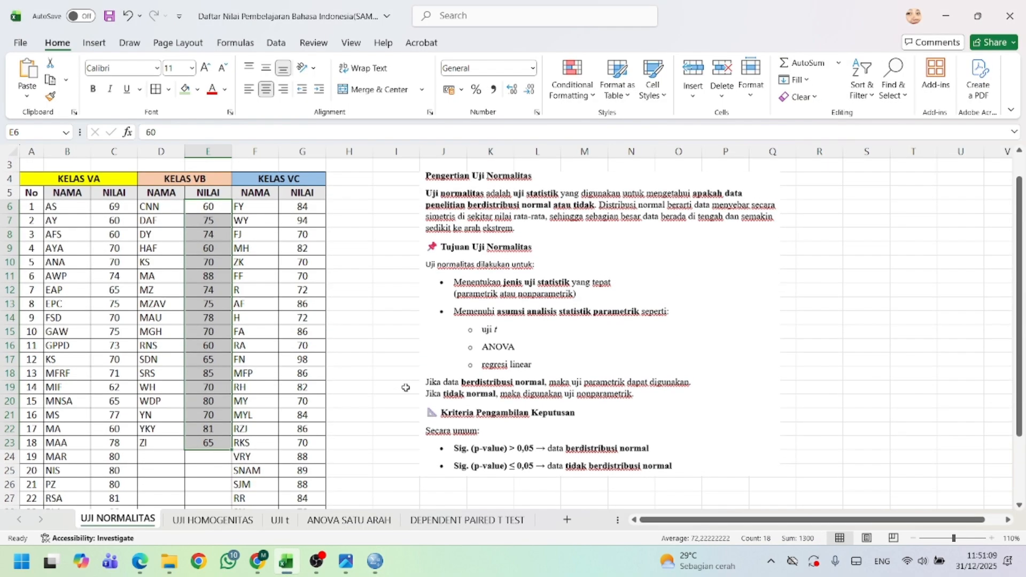
scroll(405, 387, "down", 1)
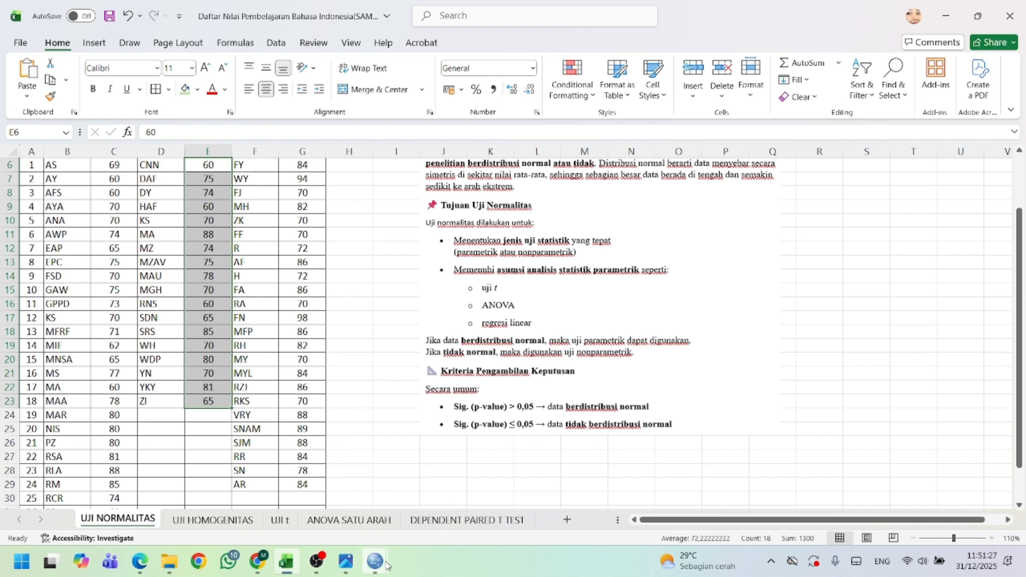
mouse_move(375, 561)
left_click(461, 508)
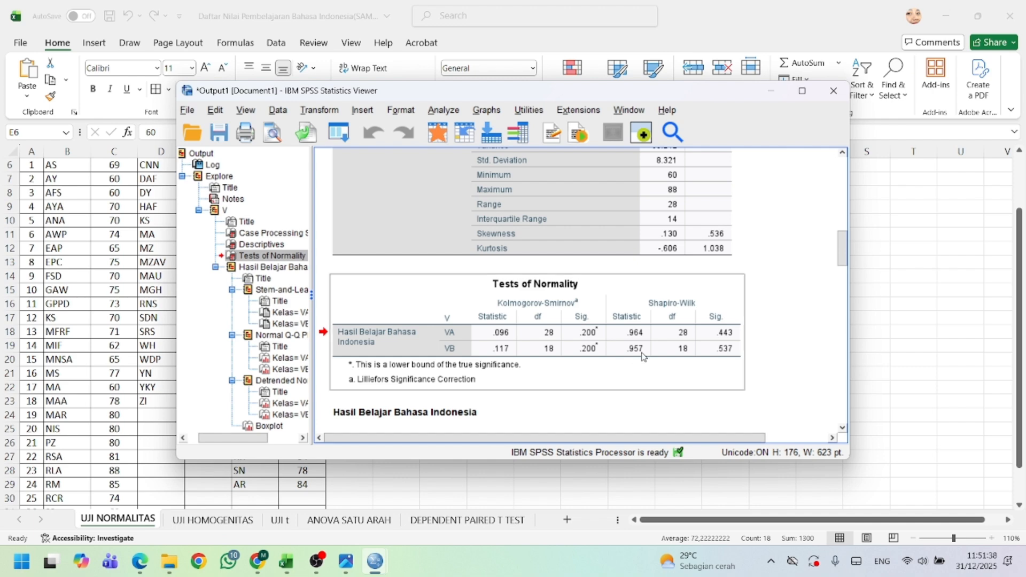
- Close the Explore output without saving it and return to the SPSS Data Editor
left_click(833, 90)
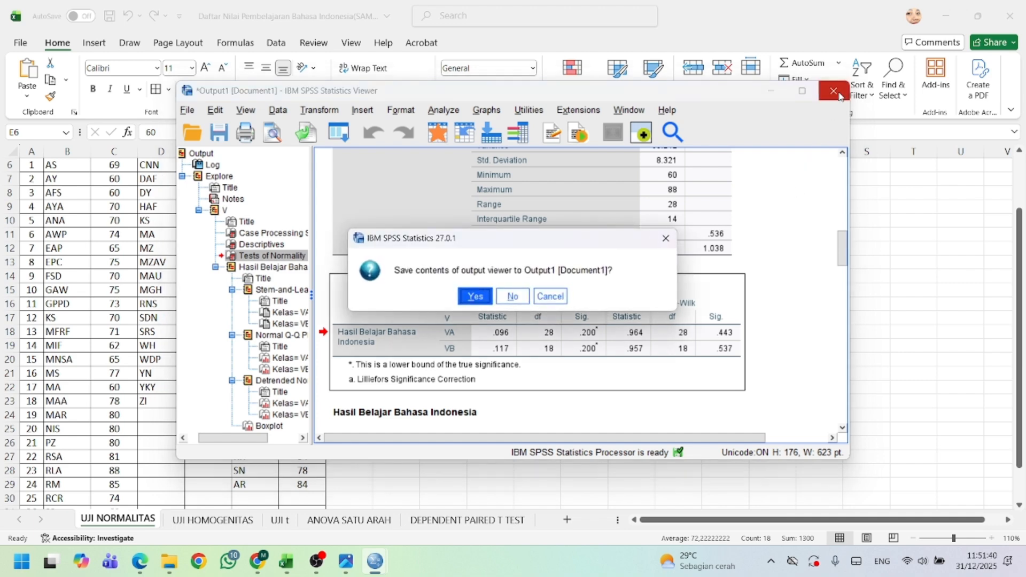
left_click(512, 296)
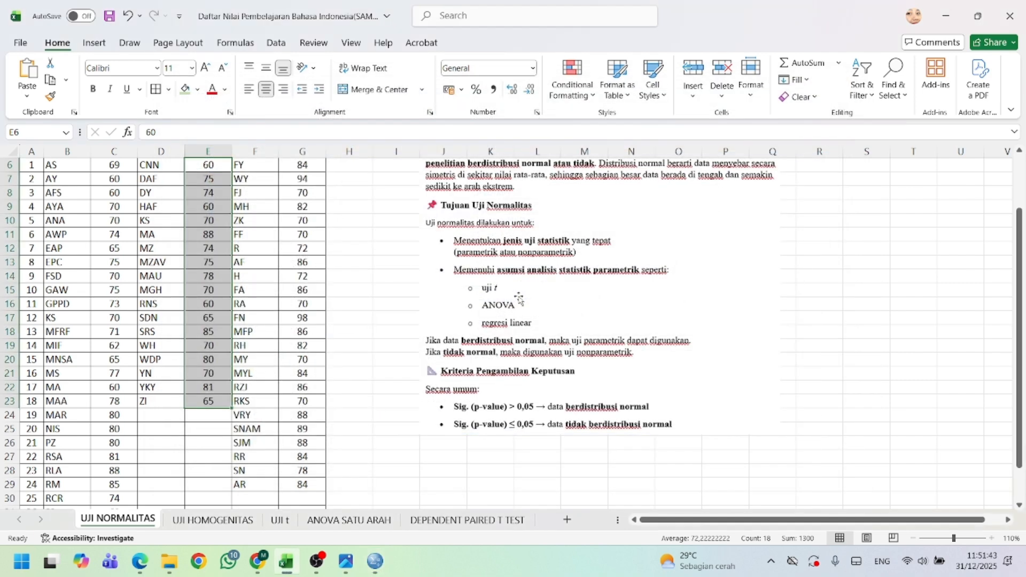
left_click(376, 561)
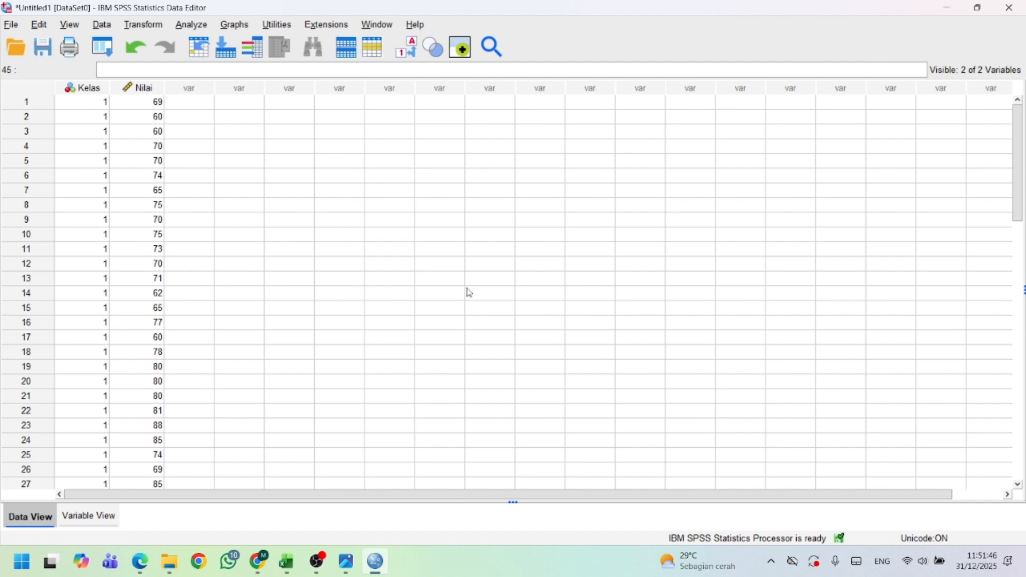
- Set up a One-Way ANOVA with Hasil Belajar Bahasa Indonesia [Nilai] as the dependent variable and V [Kelas] as the factor
left_click(198, 31)
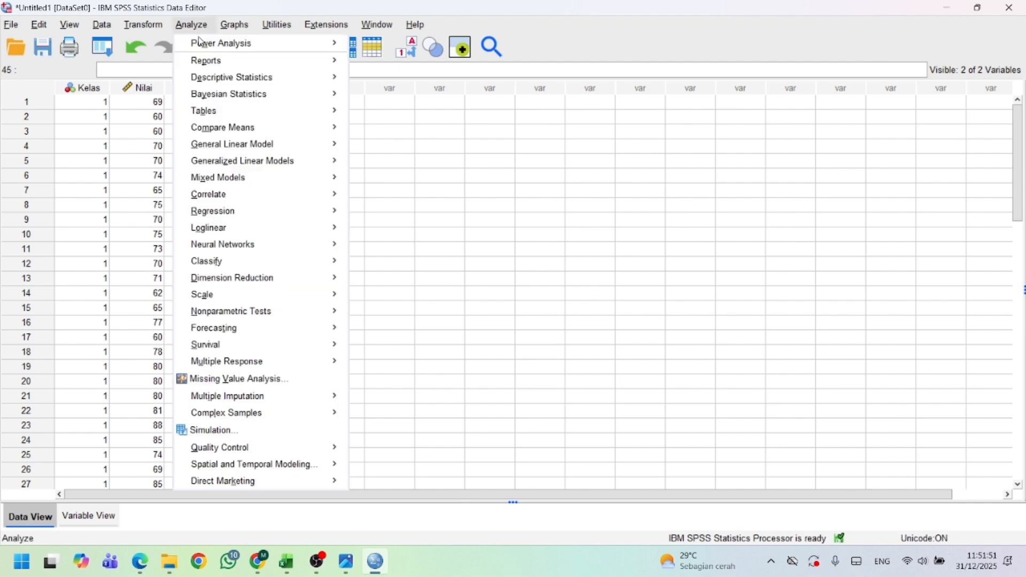
mouse_move(215, 99)
mouse_move(231, 135)
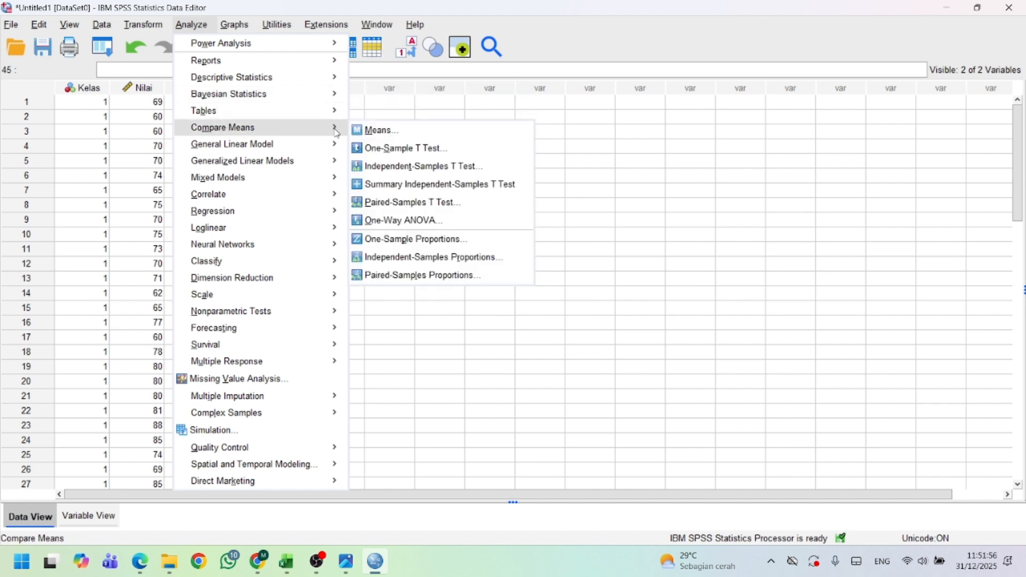
left_click(409, 221)
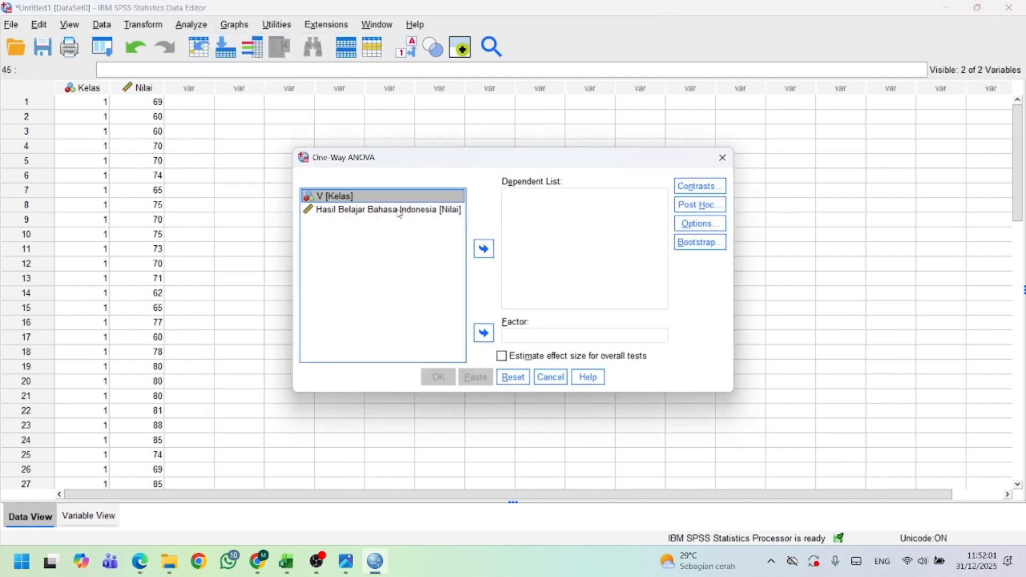
left_click(400, 214)
left_click(484, 250)
left_click(342, 198)
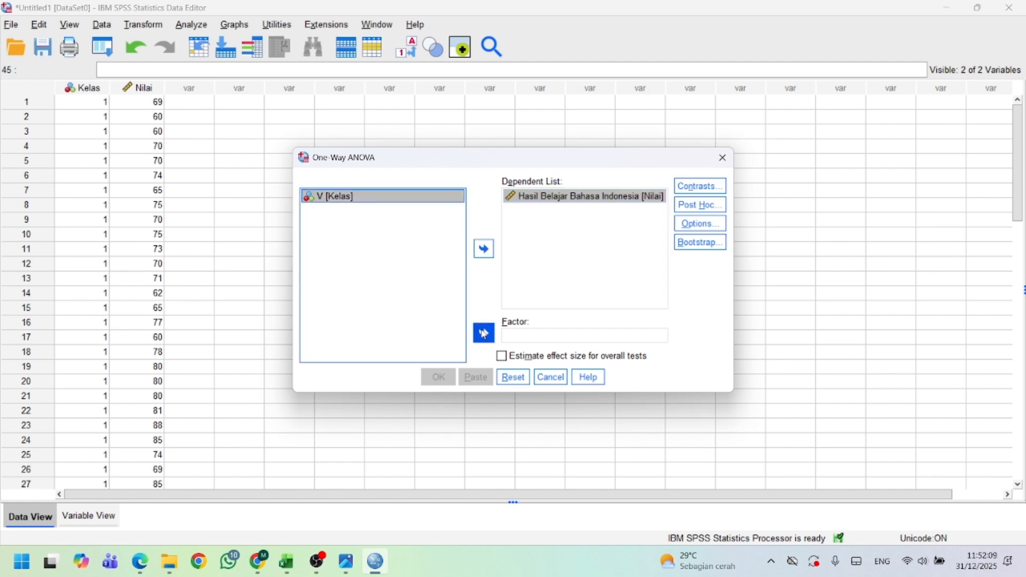
left_click(485, 335)
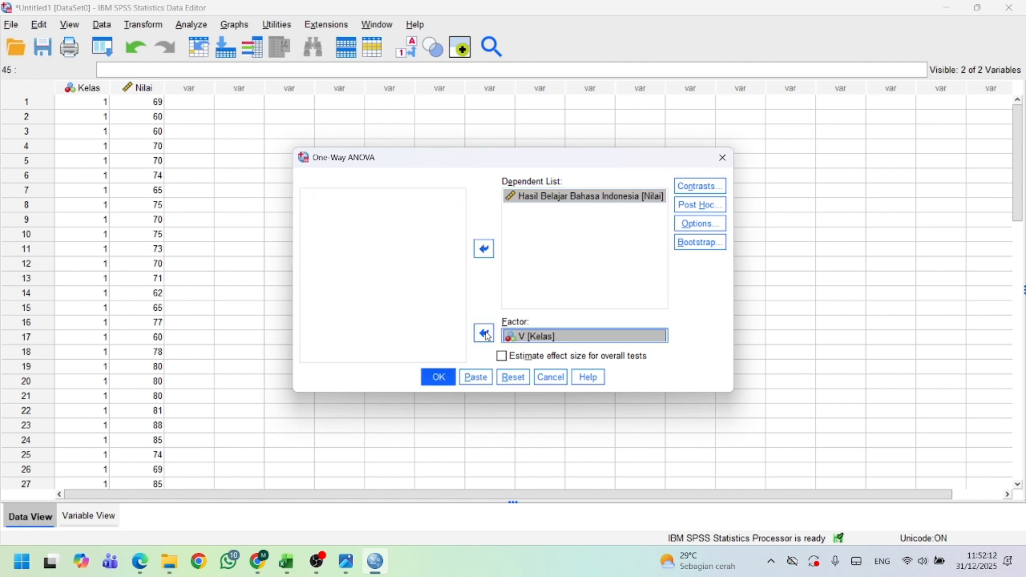
- Include the homogeneity of variance test in the One-Way ANOVA and run the analysis
left_click(695, 230)
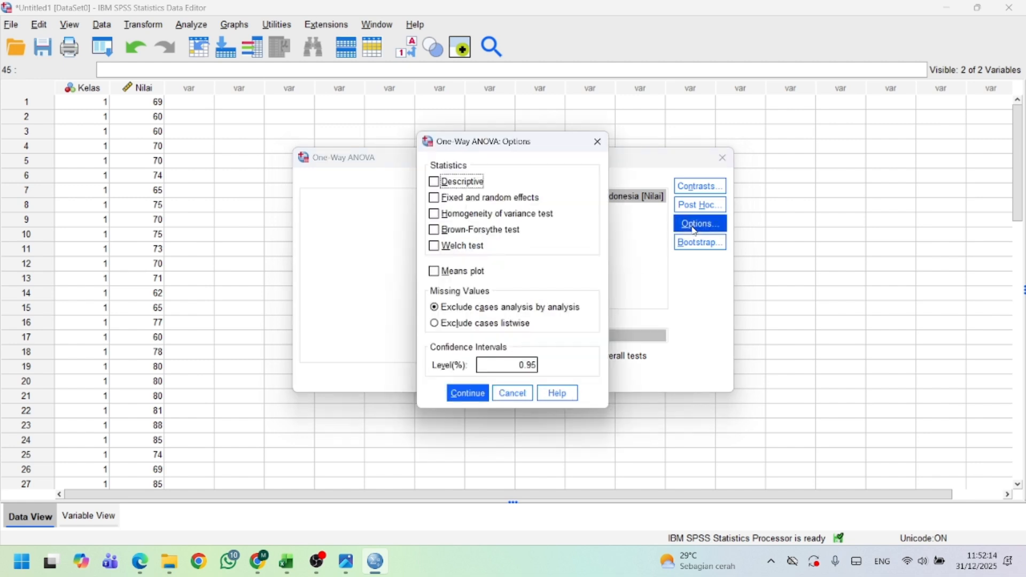
left_click(436, 215)
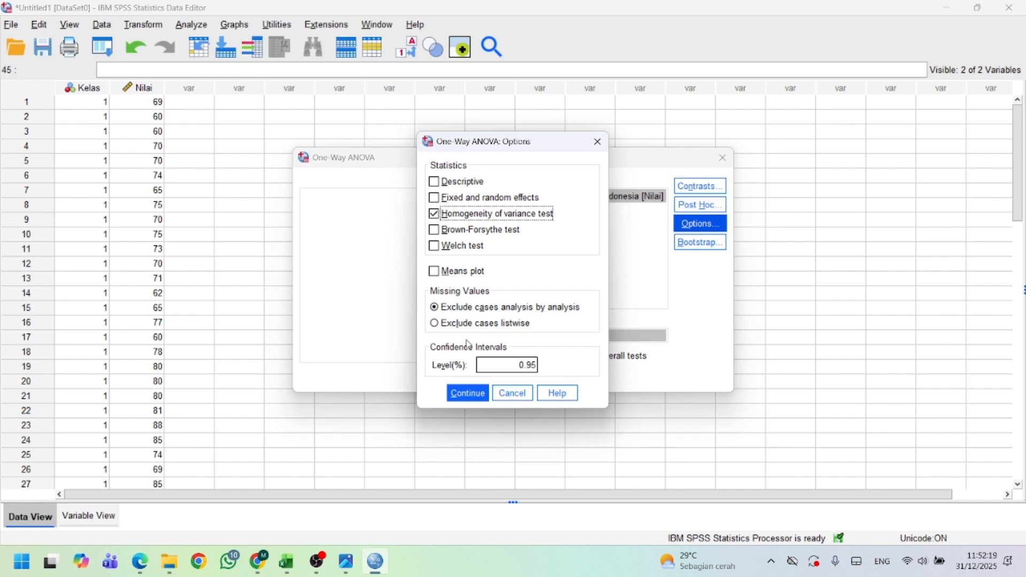
left_click(480, 398)
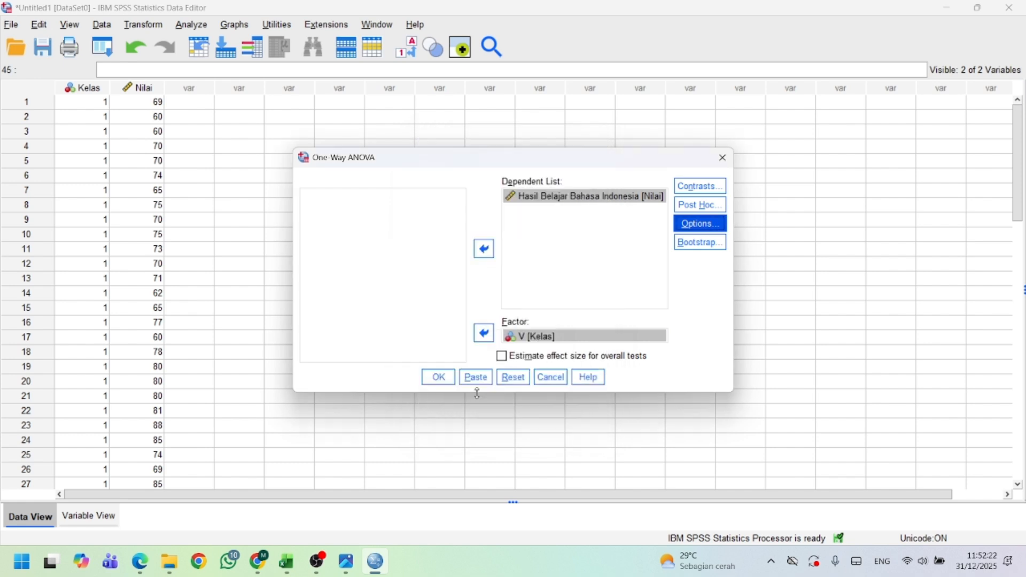
left_click(438, 378)
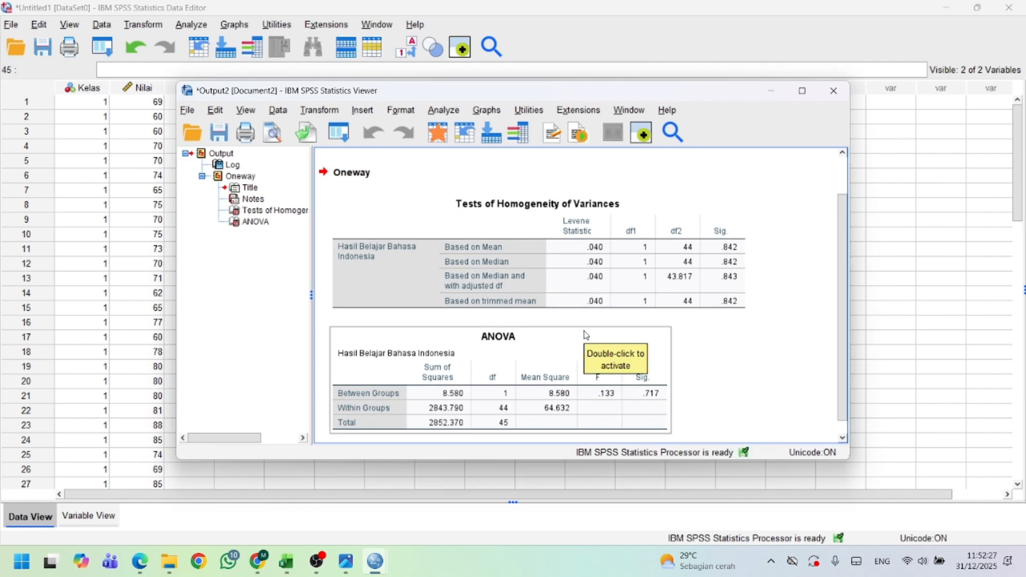
- Examine the Tests of Homogeneity of Variances table and compare it with the criteria on the UJI HOMOGENITAS sheet in Excel
scroll(586, 335, "up", 2)
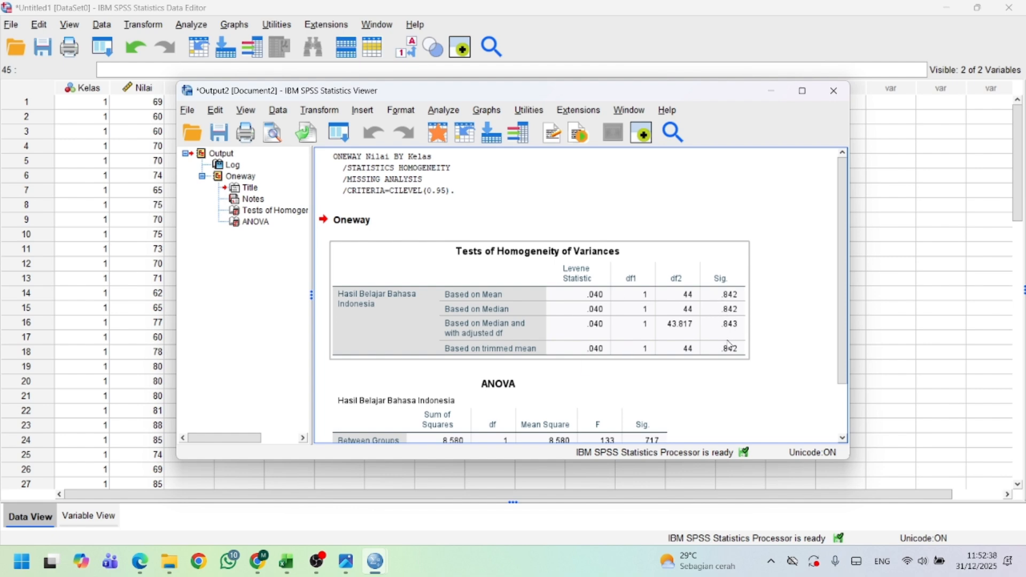
left_click(286, 561)
left_click(223, 521)
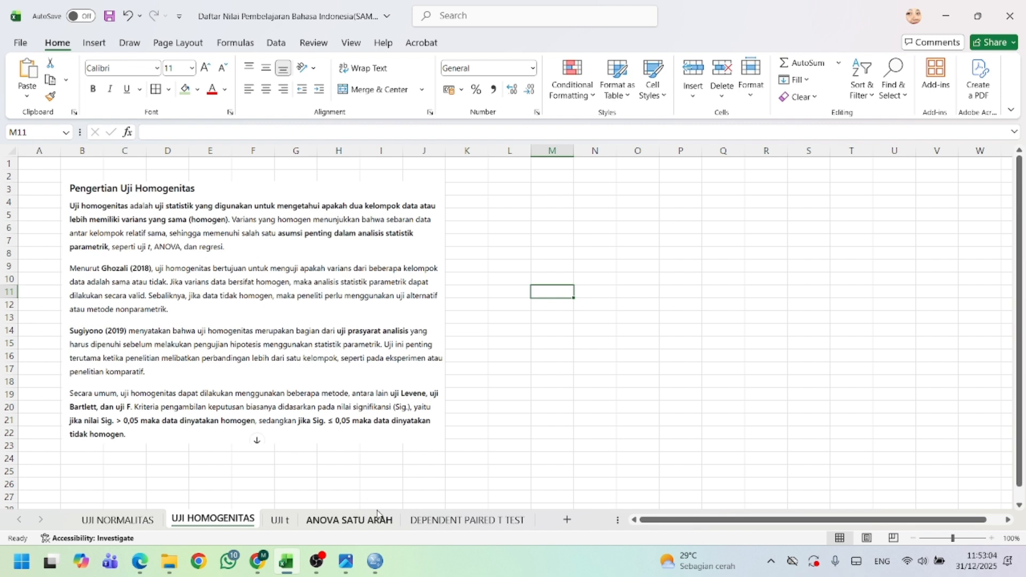
mouse_move(375, 561)
left_click(445, 510)
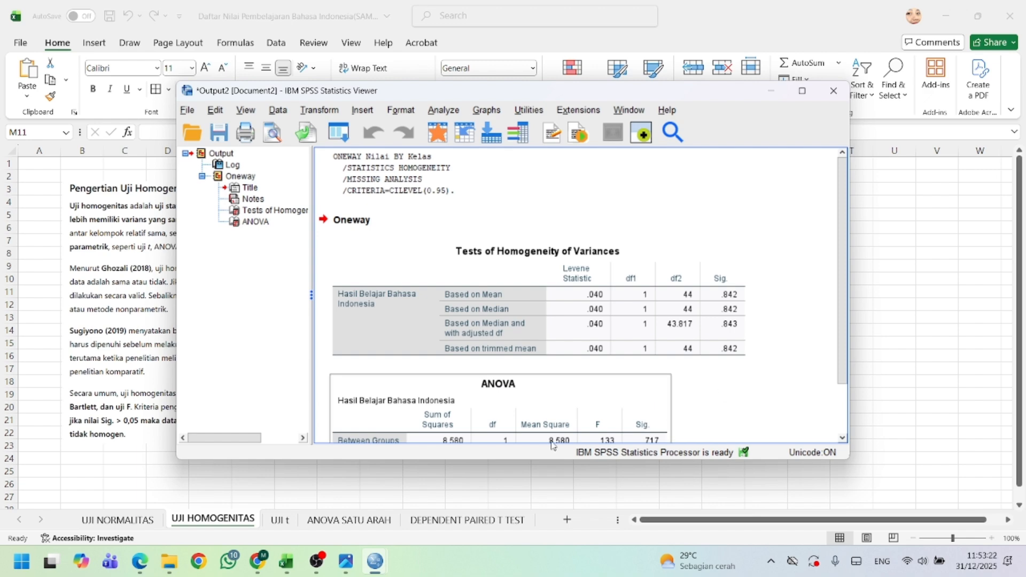
- Switch back to Excel and read the t-test explanation on the UJI t sheet
left_click(419, 472)
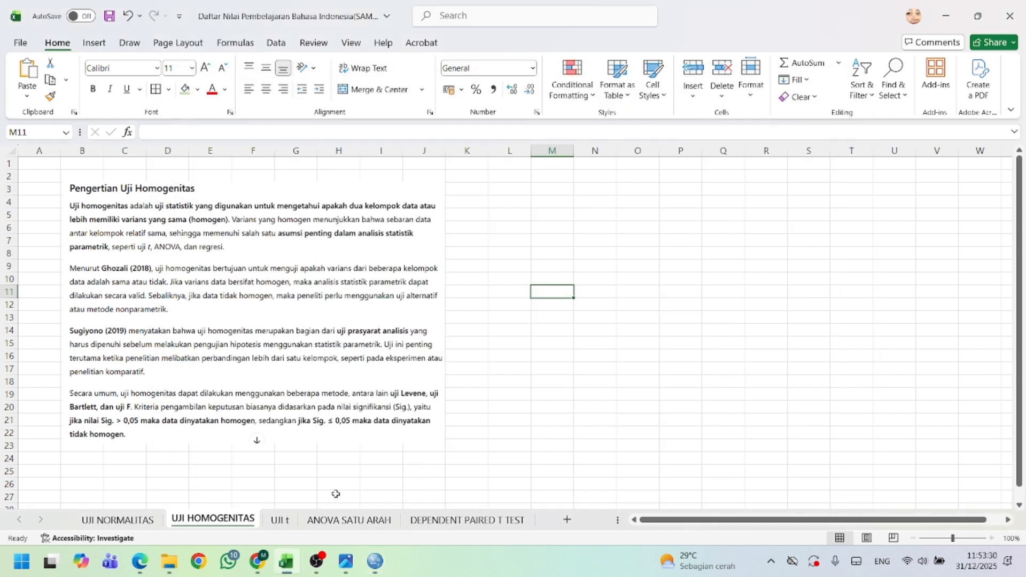
left_click(282, 520)
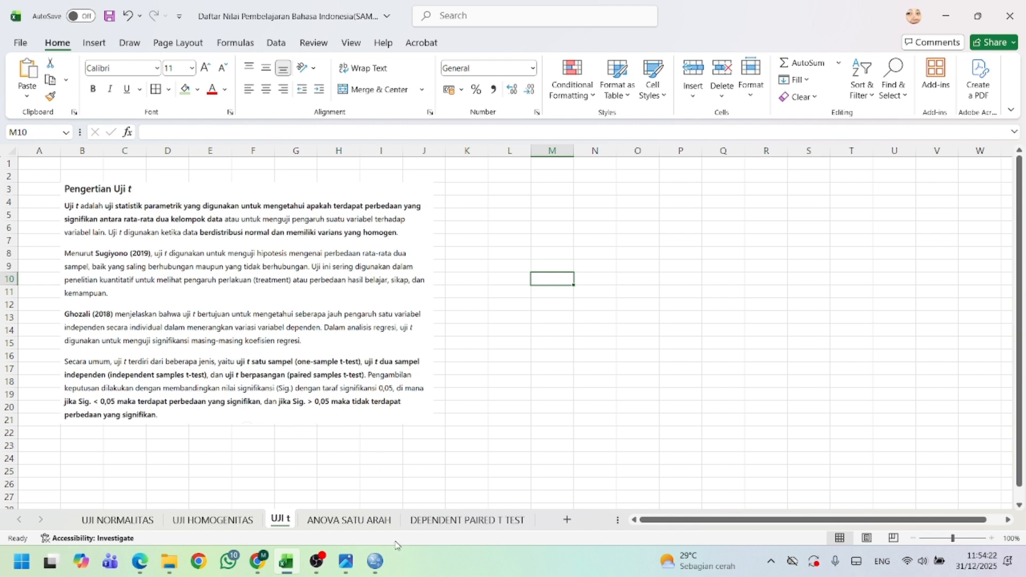
- Switch to the SPSS output window with the One-Way ANOVA results and close it without saving
left_click(376, 563)
left_click(376, 565)
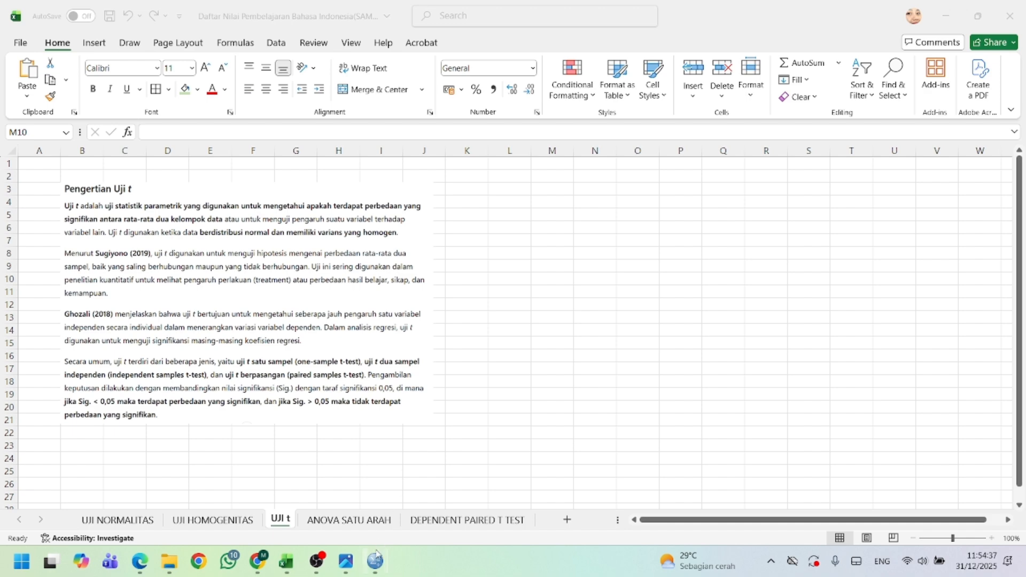
mouse_move(375, 561)
left_click(478, 470)
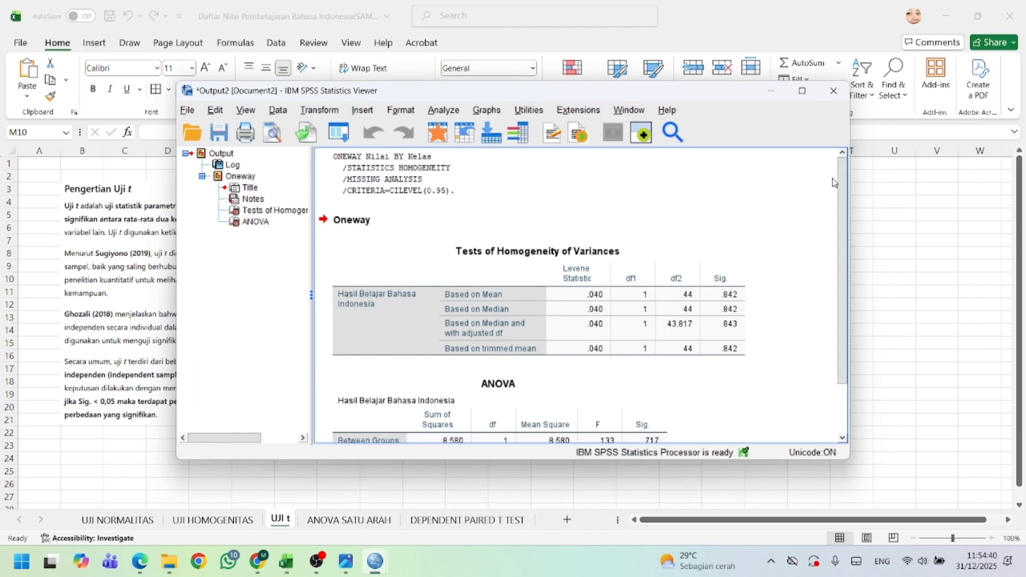
left_click(833, 90)
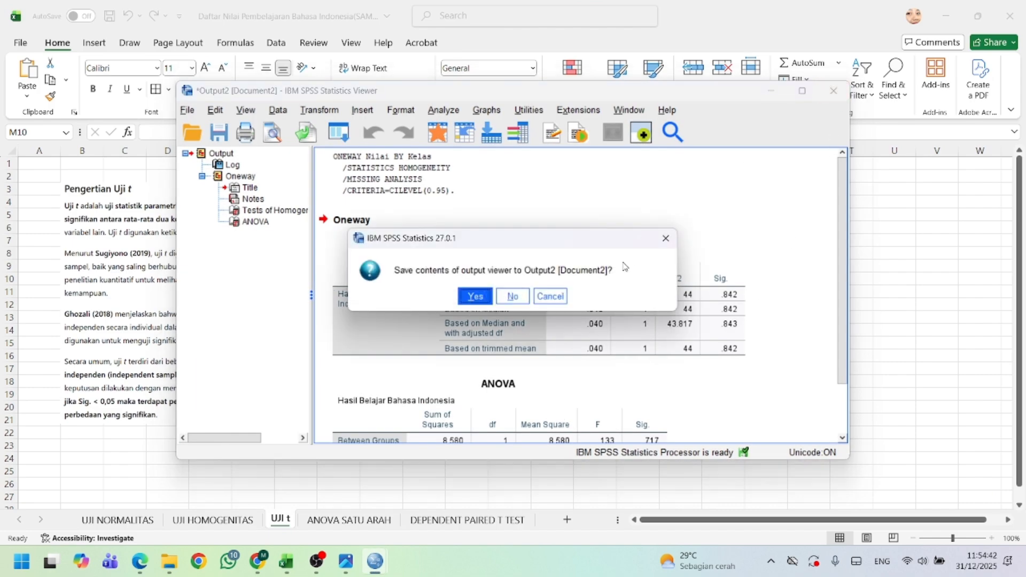
left_click(513, 296)
- Set up an Independent-Samples T Test in the SPSS Data Editor with Hasil Belajar Bahasa Indonesia as the test variable and Kelas as the grouping variable
left_click(384, 567)
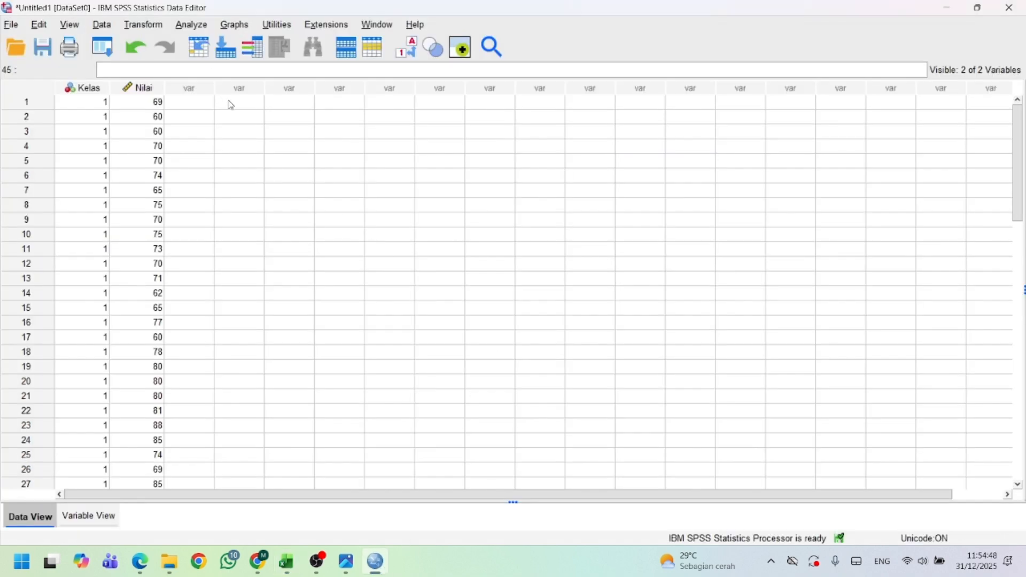
left_click(192, 26)
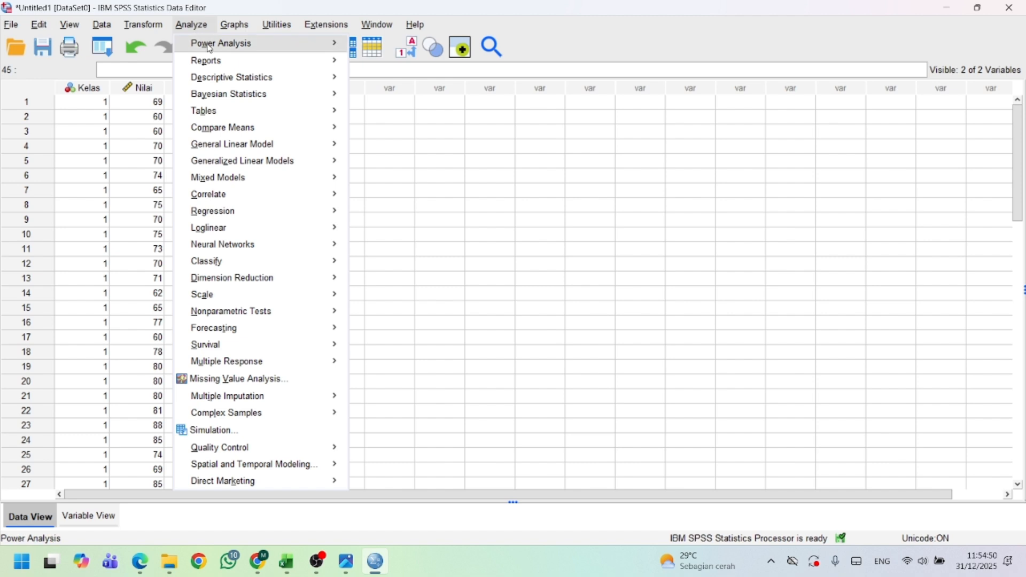
mouse_move(285, 136)
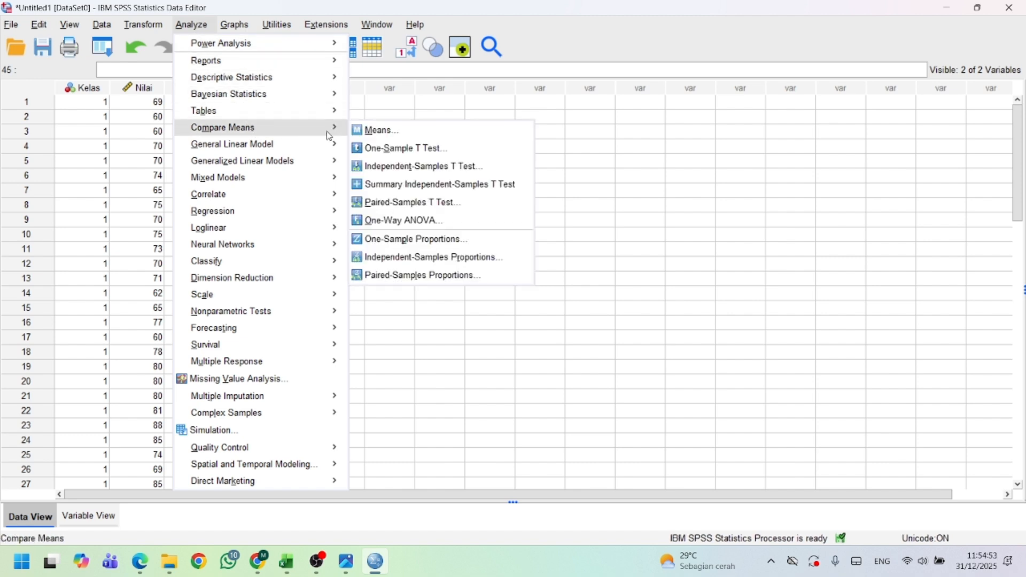
left_click(401, 167)
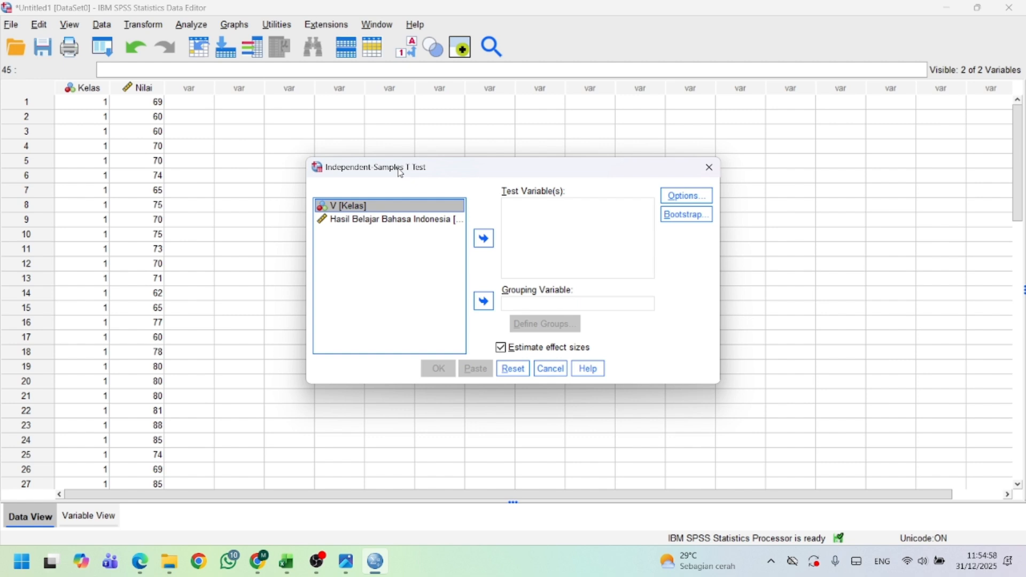
left_click(413, 221)
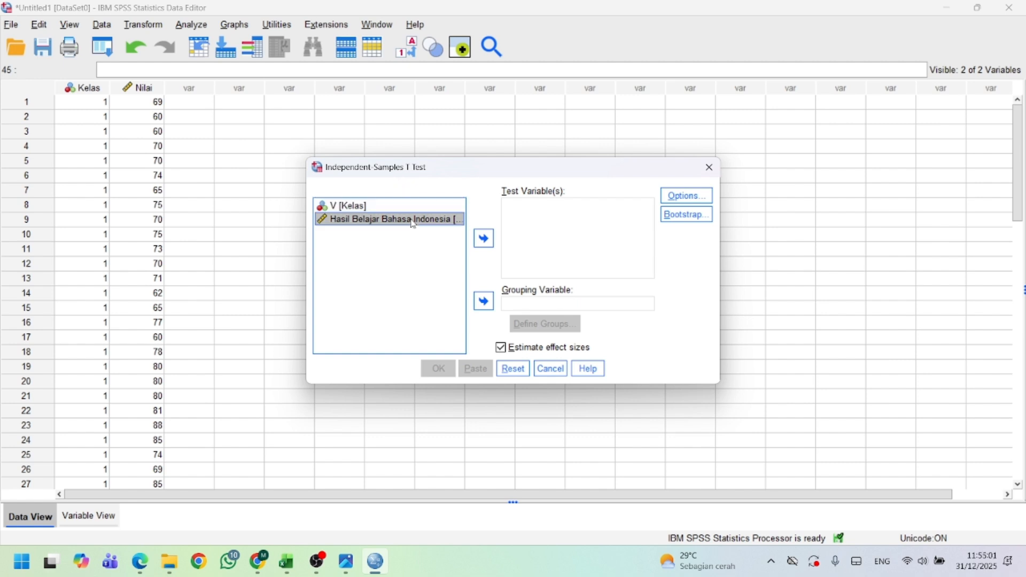
left_click(484, 240)
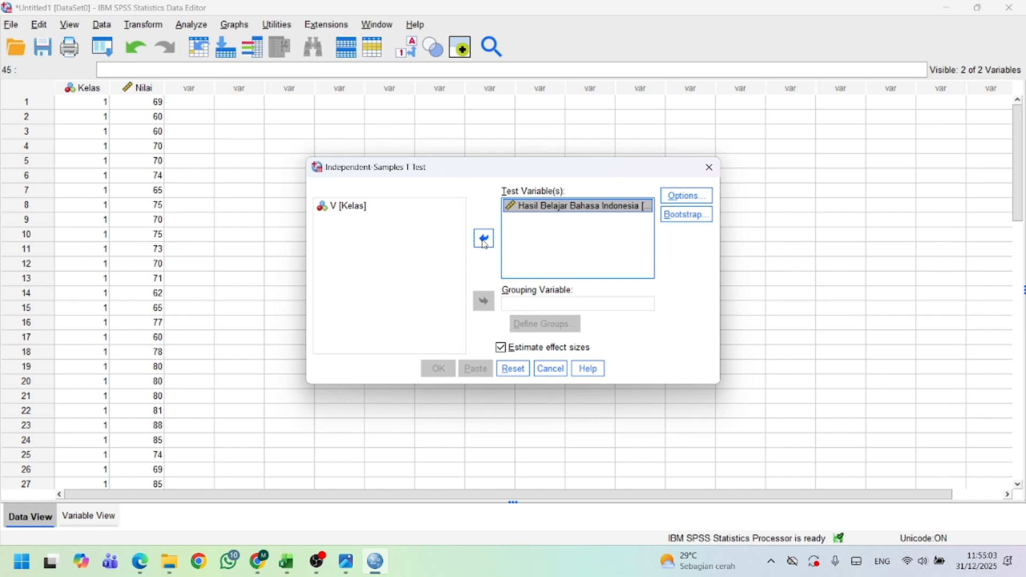
left_click(364, 210)
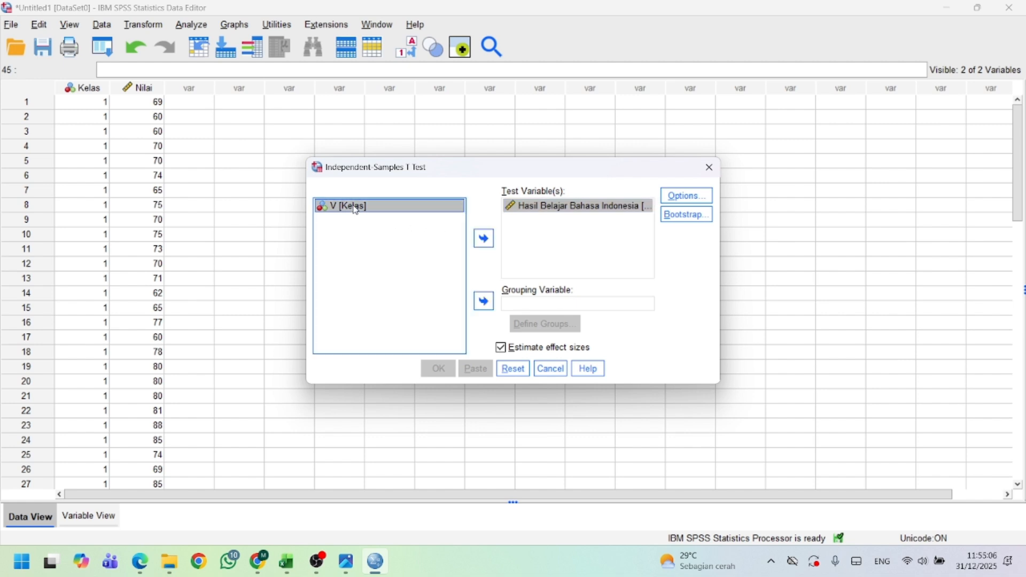
left_click(486, 308)
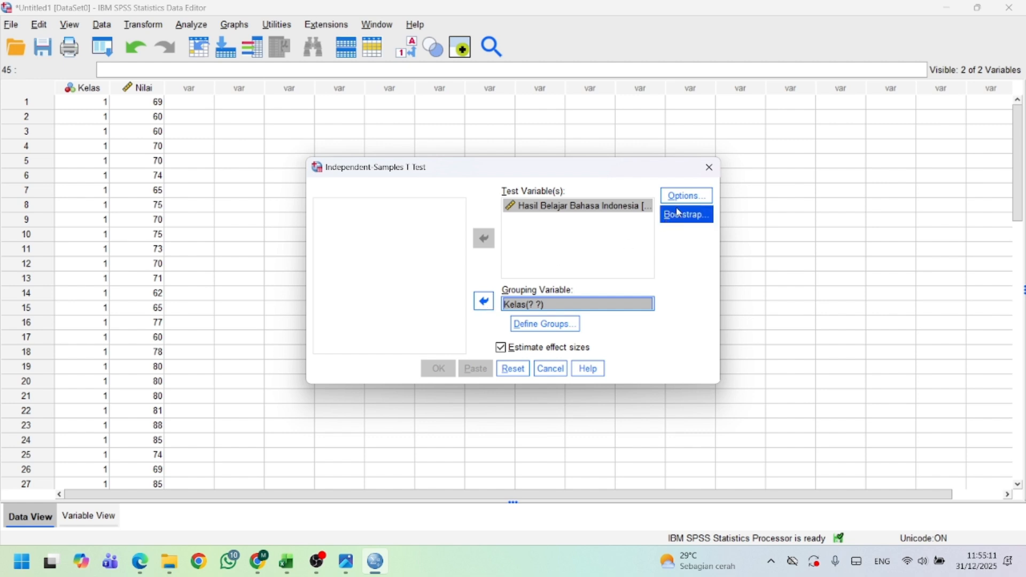
- Keep the 95% confidence interval, define the Kelas groups as 1 and 2, and run the t-test
left_click(694, 202)
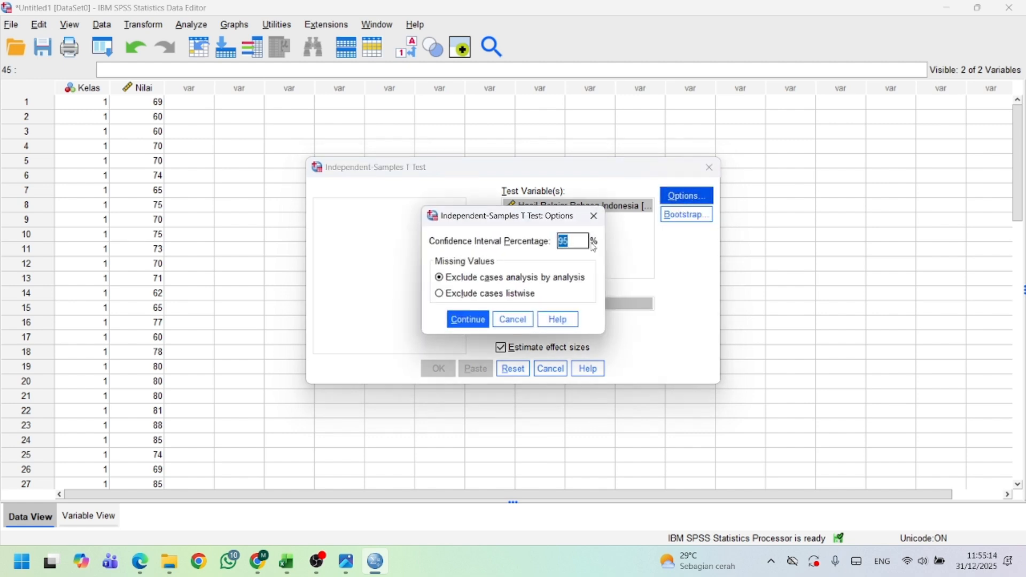
left_click(466, 319)
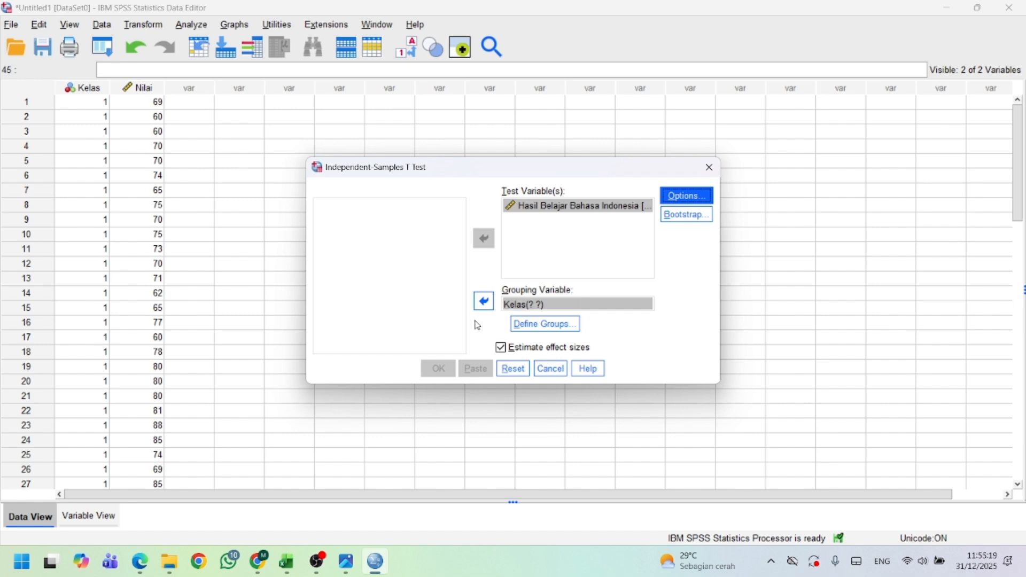
left_click(540, 325)
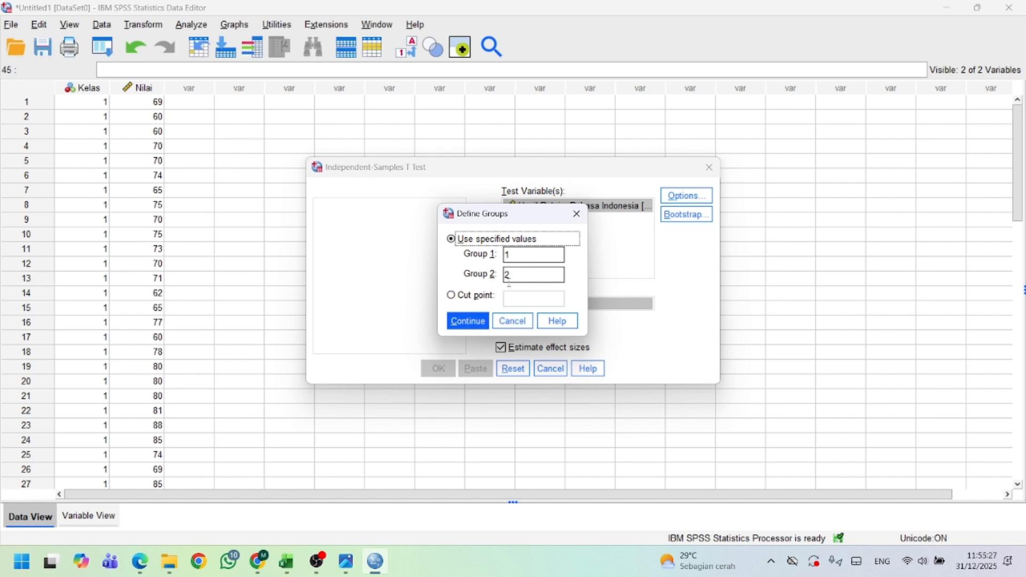
left_click(476, 323)
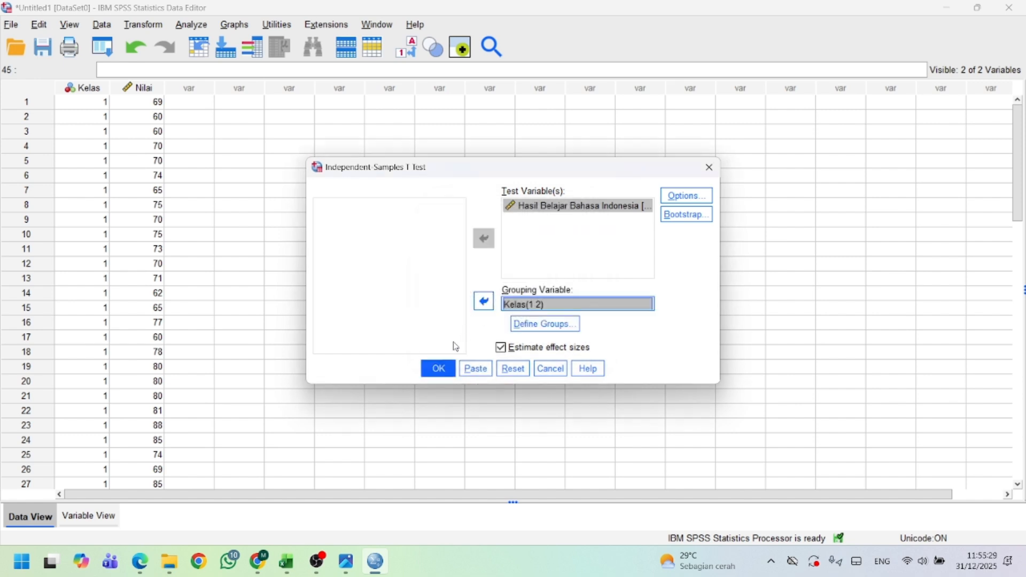
left_click(436, 367)
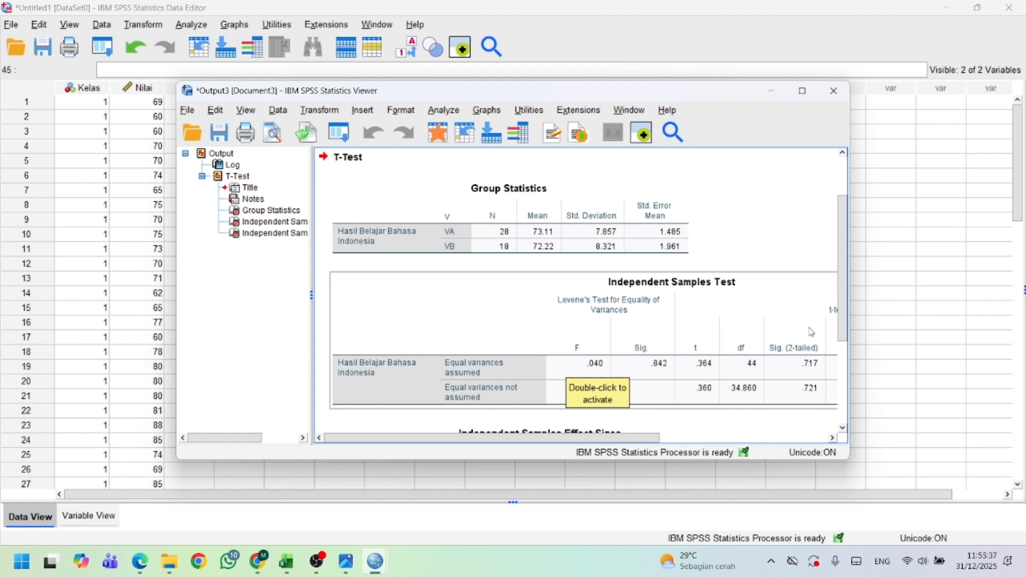
- Examine the Independent Samples Test table, including its Sig. (2-tailed) and confidence interval columns
left_click_drag(845, 341, 851, 375)
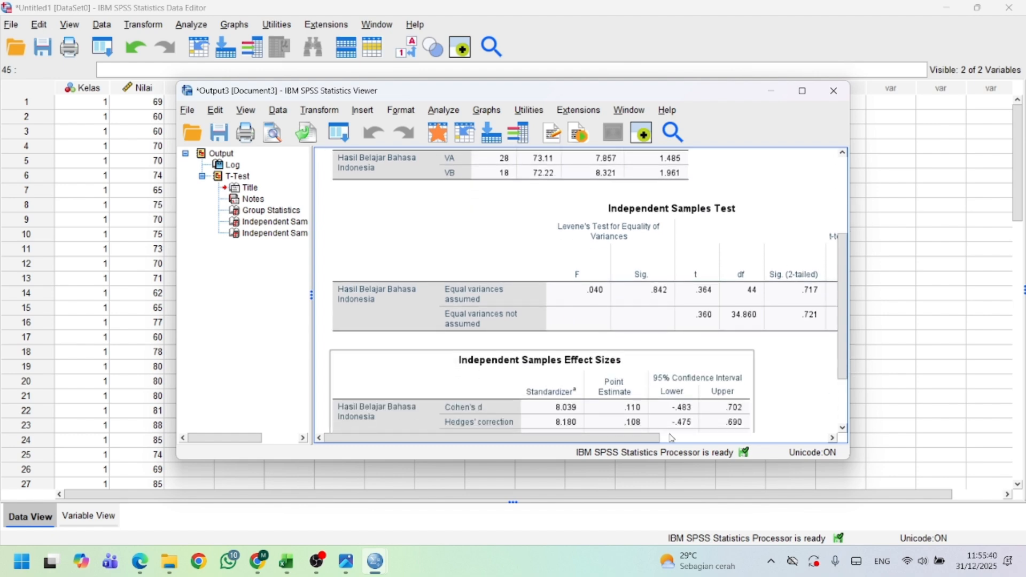
left_click_drag(656, 443, 751, 448)
left_click(682, 321)
scroll(682, 320, "up", 2)
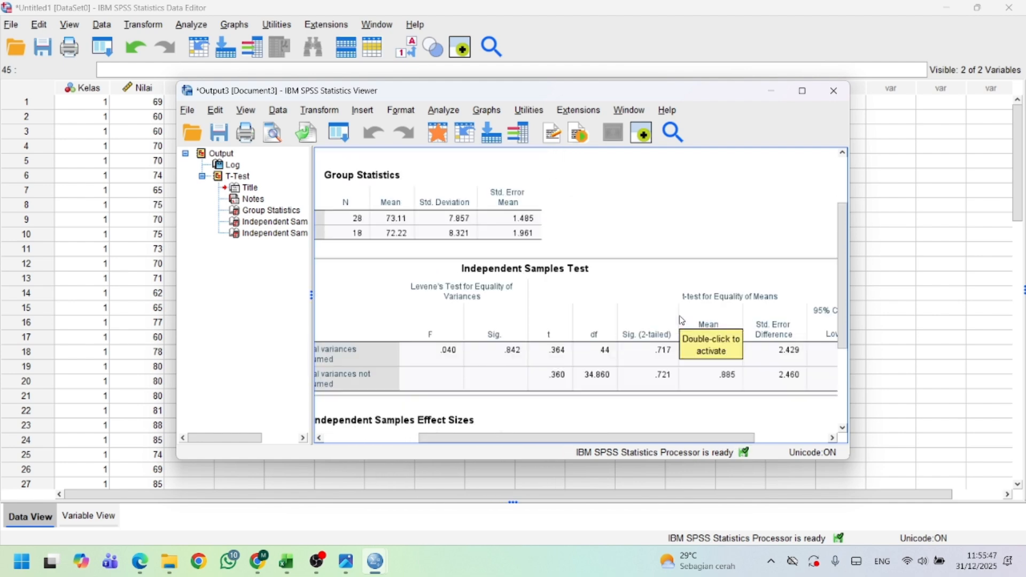
left_click_drag(679, 442, 760, 444)
left_click_drag(843, 340, 849, 363)
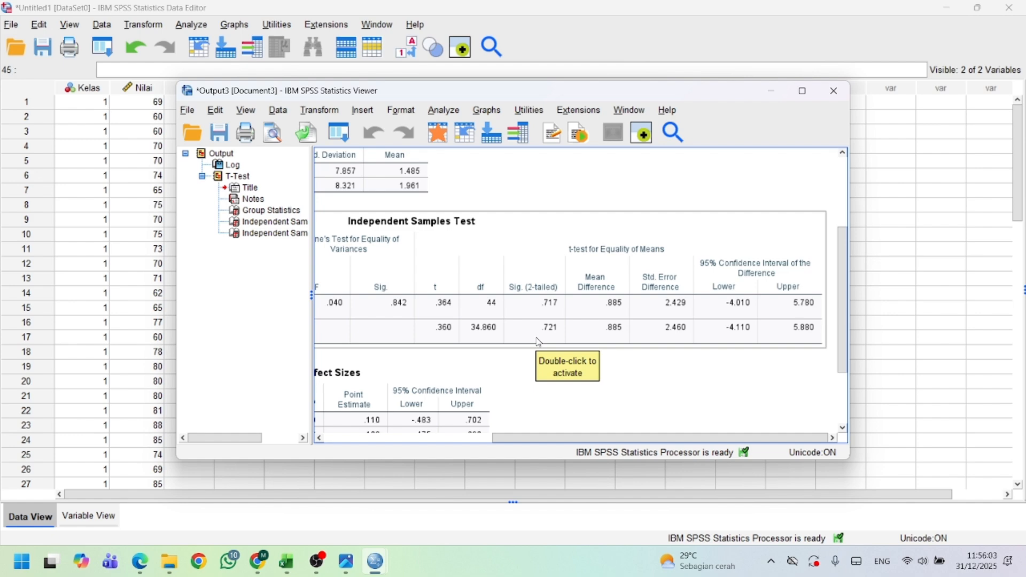
- Compare the t-test significance in the SPSS output with the decision criteria on the UJI t sheet in Excel
left_click(287, 562)
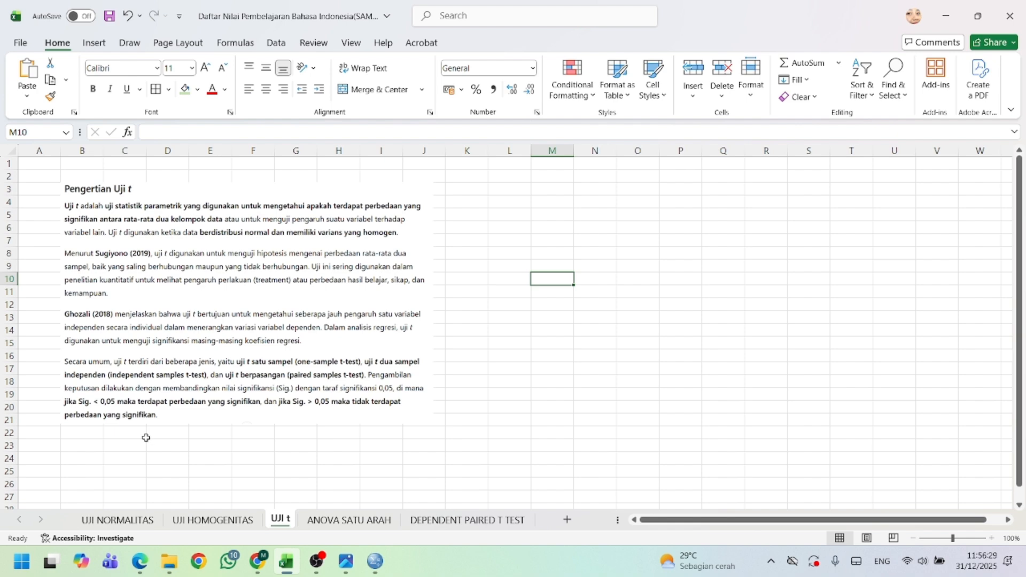
left_click(377, 568)
left_click(443, 484)
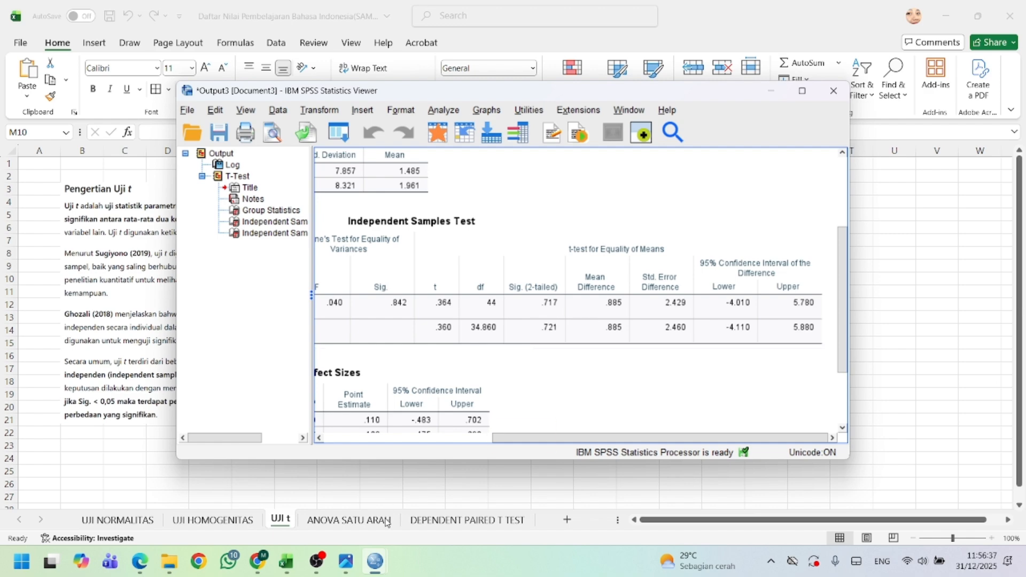
left_click(297, 575)
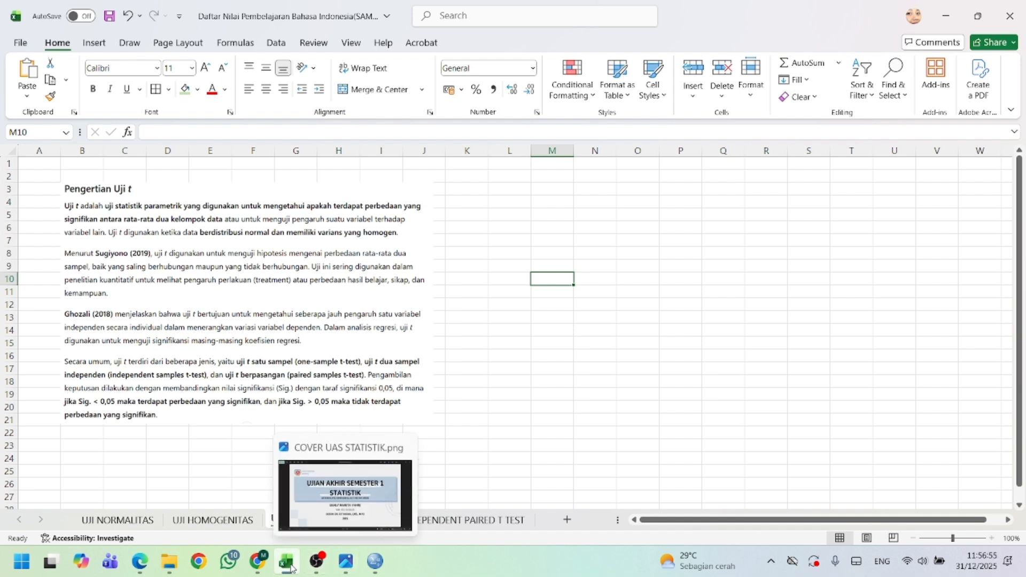
mouse_move(291, 567)
left_click(376, 567)
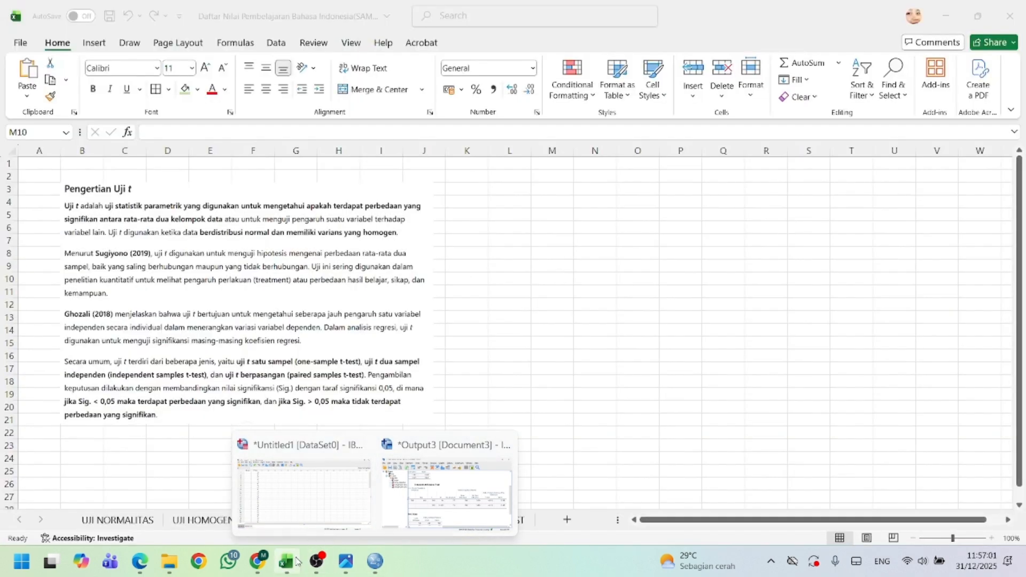
left_click(297, 561)
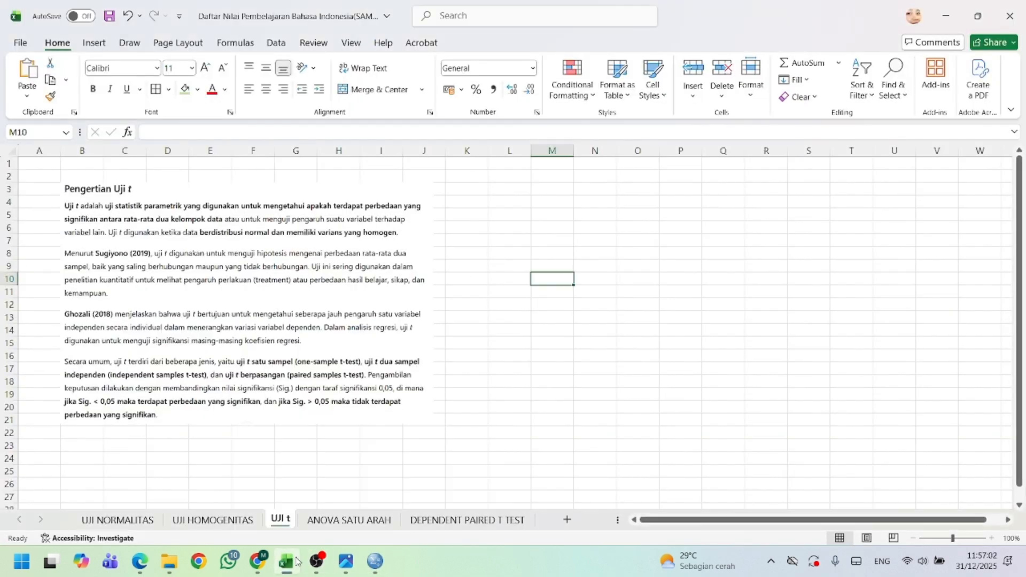
- View the before and after CIRC scores on the DEPENDENT PAIRED T TEST sheet
left_click(431, 521)
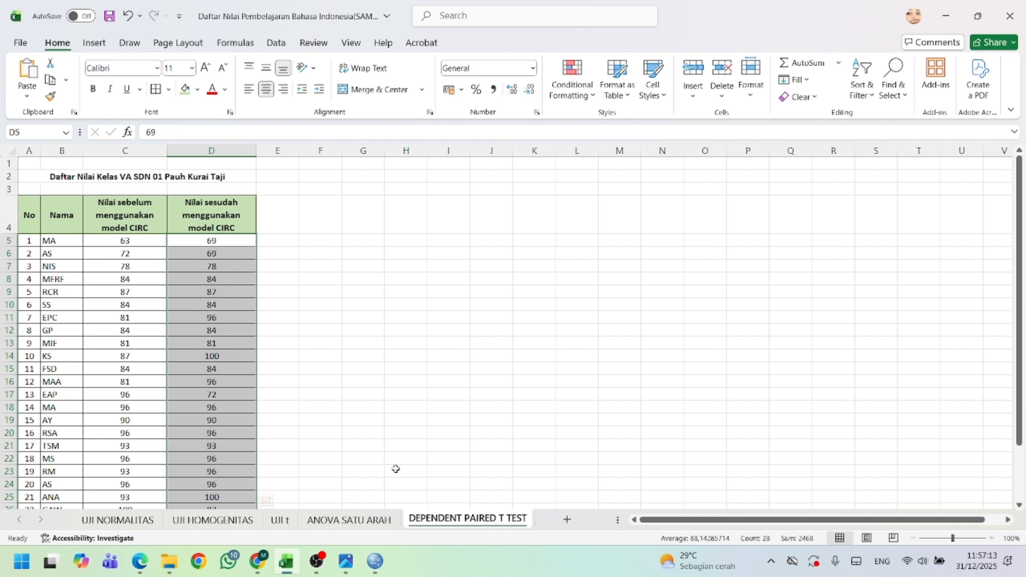
left_click(386, 519)
left_click(438, 519)
- Switch to the SPSS Data Editor and rename the Kelas variable to Sebelum
mouse_move(375, 561)
left_click(320, 495)
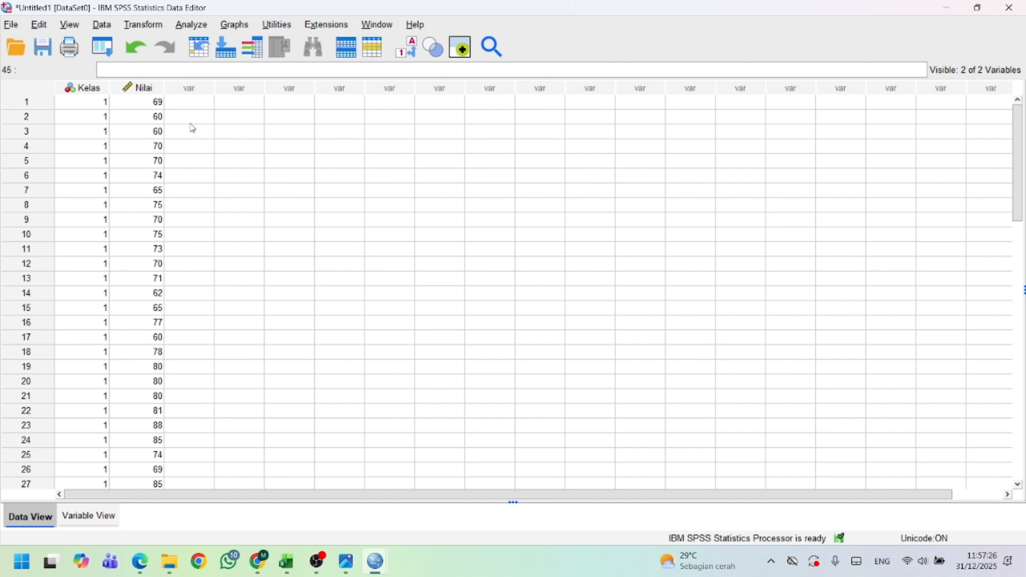
left_click(91, 518)
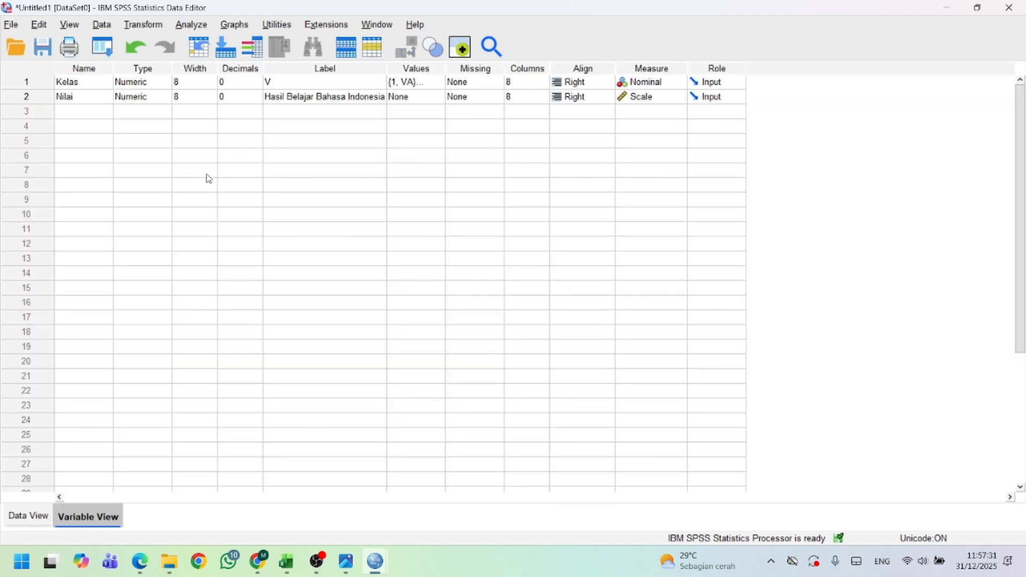
left_click(83, 85)
key("BackSpace")
key("BackSpace")
key("BackSpace")
key("BackSpace")
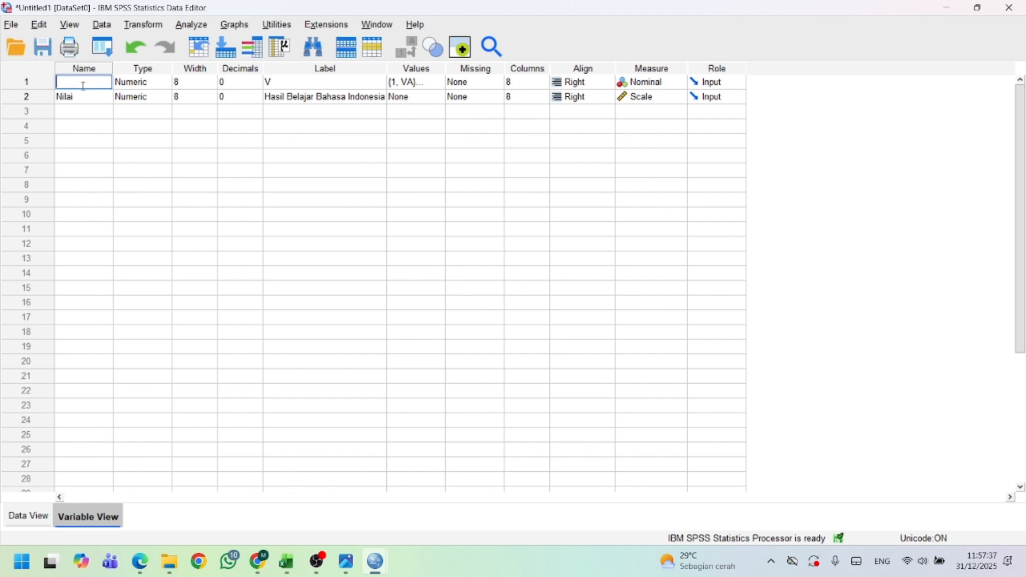
type("Sebelum")
- Rename the Nilai variable to Sesudah
left_click(89, 98)
key("BackSpace")
key("BackSpace")
key("BackSpace")
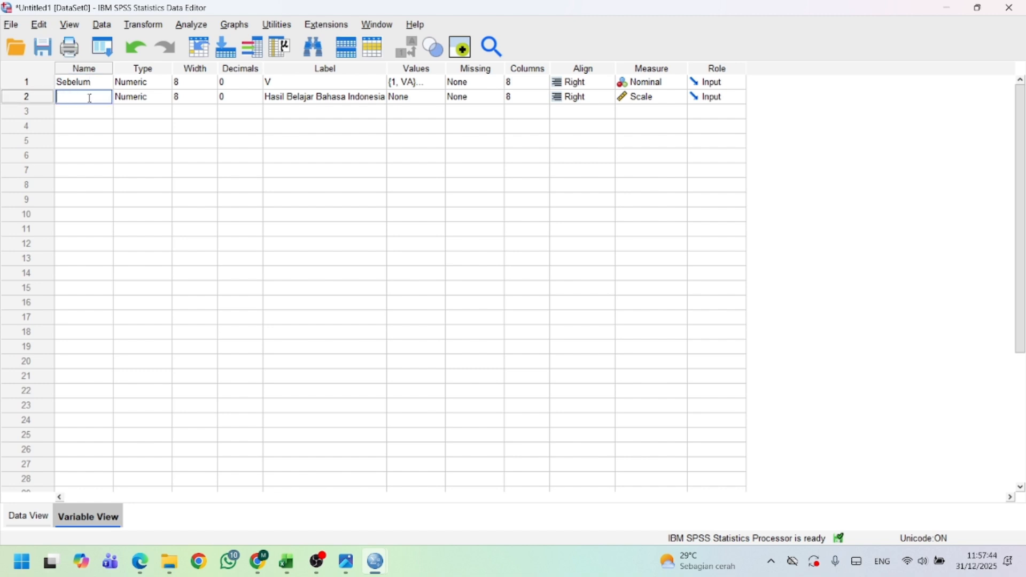
type("Ss")
type("esudah")
- Label the Sebelum variable Model Ceramah and the Sesudah variable Model CIRC
left_click(302, 87)
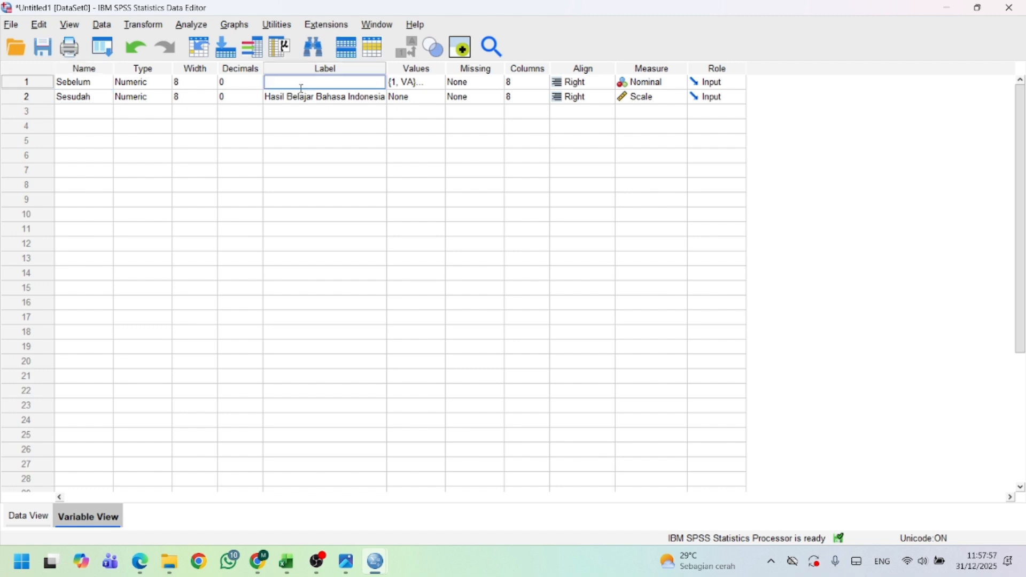
type("odel Ceramah")
left_click(317, 98)
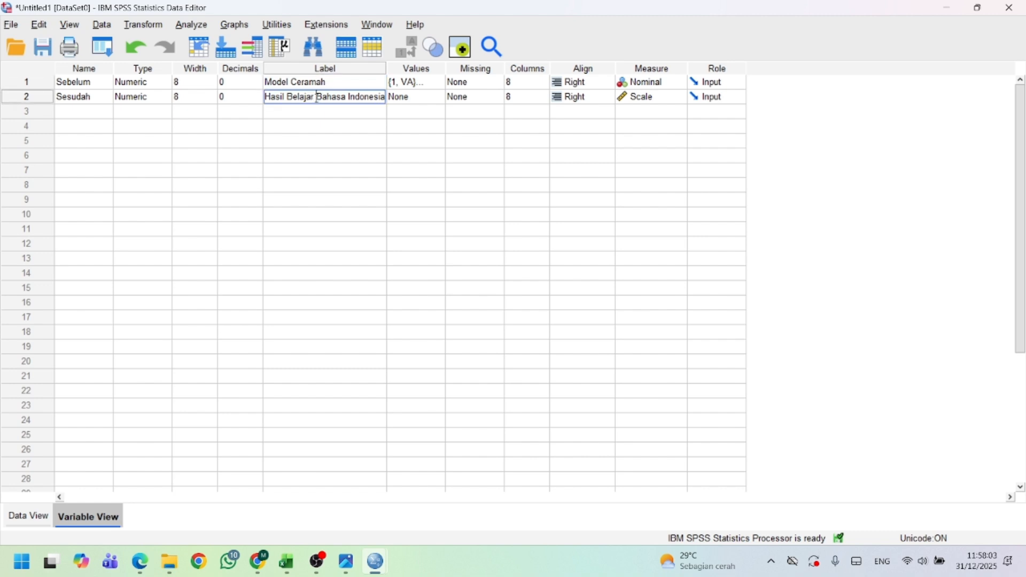
key("BackSpace")
key("BackSpace")
key("BackSpace")
key("BackSpace")
key("BackSpace")
left_click_drag(368, 98, 261, 102)
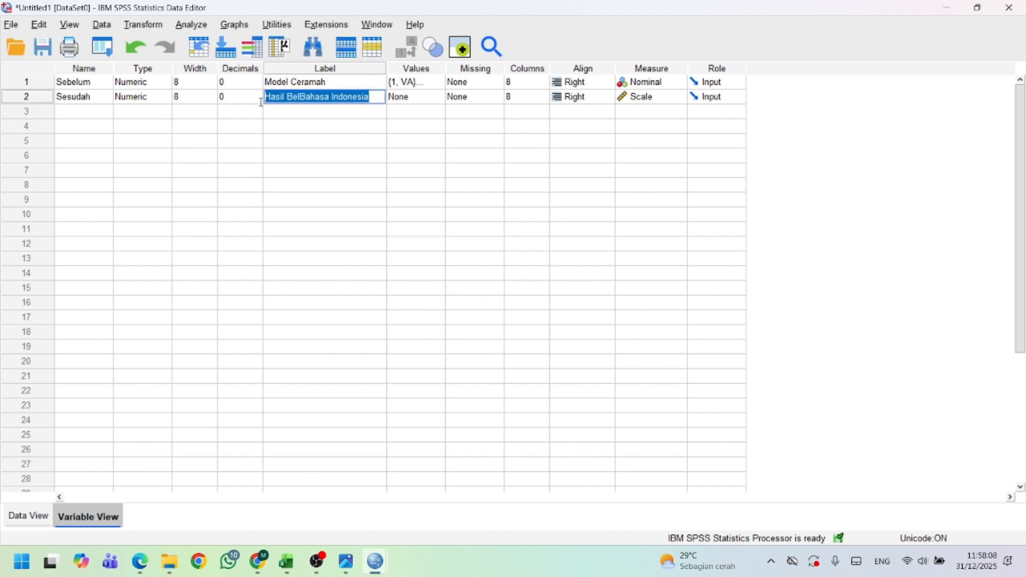
type("Model CIRC")
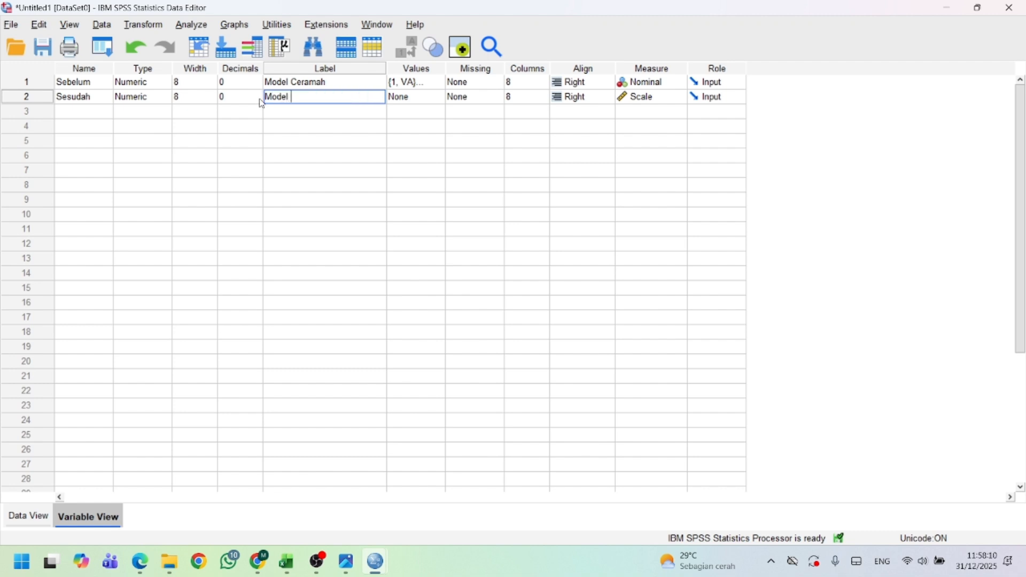
- Remove the value labels 1 = VA and 2 = VB from the Sebelum variable
left_click(420, 86)
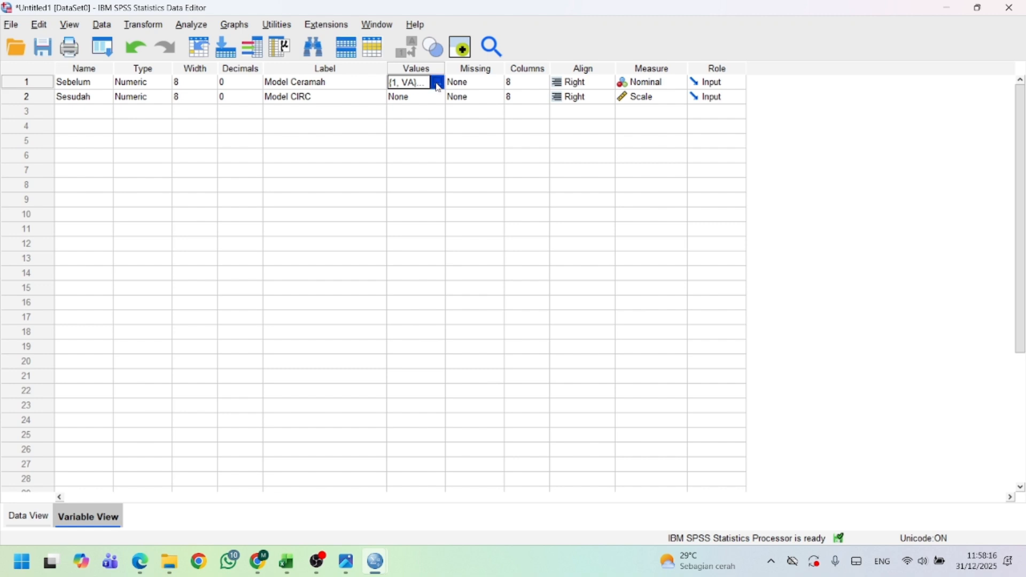
left_click(437, 83)
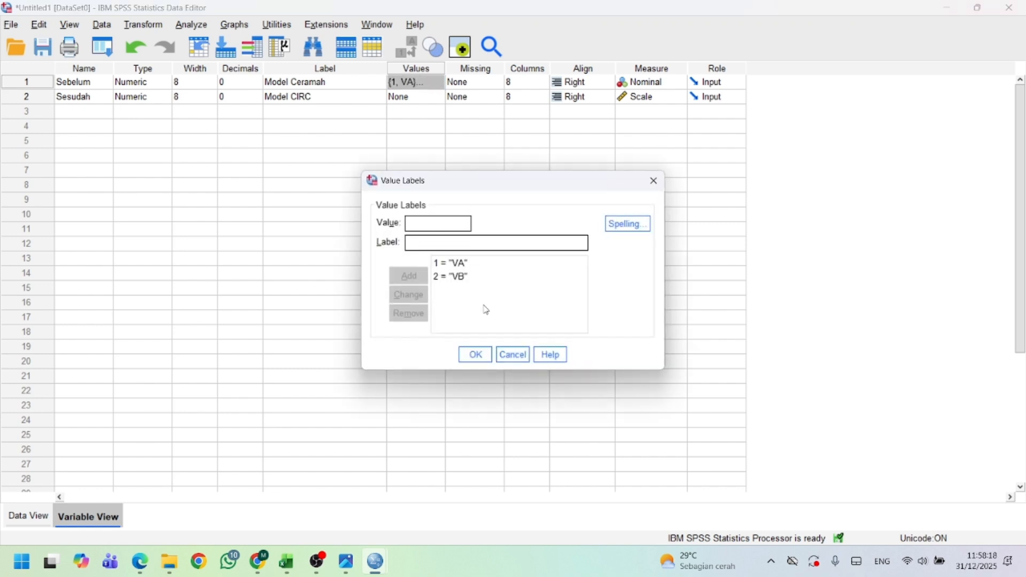
left_click(458, 267)
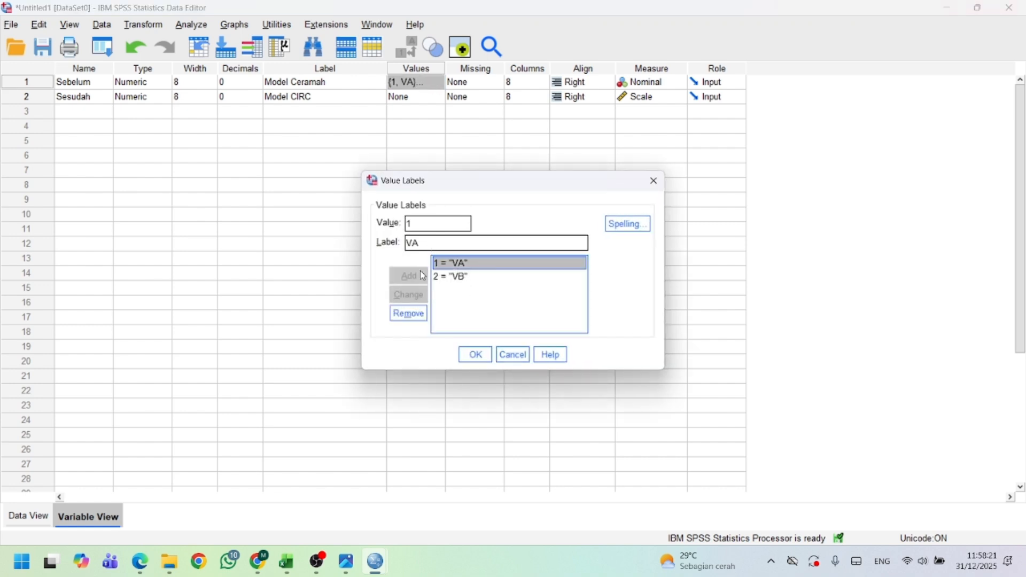
left_click(409, 314)
left_click(457, 264)
left_click(414, 316)
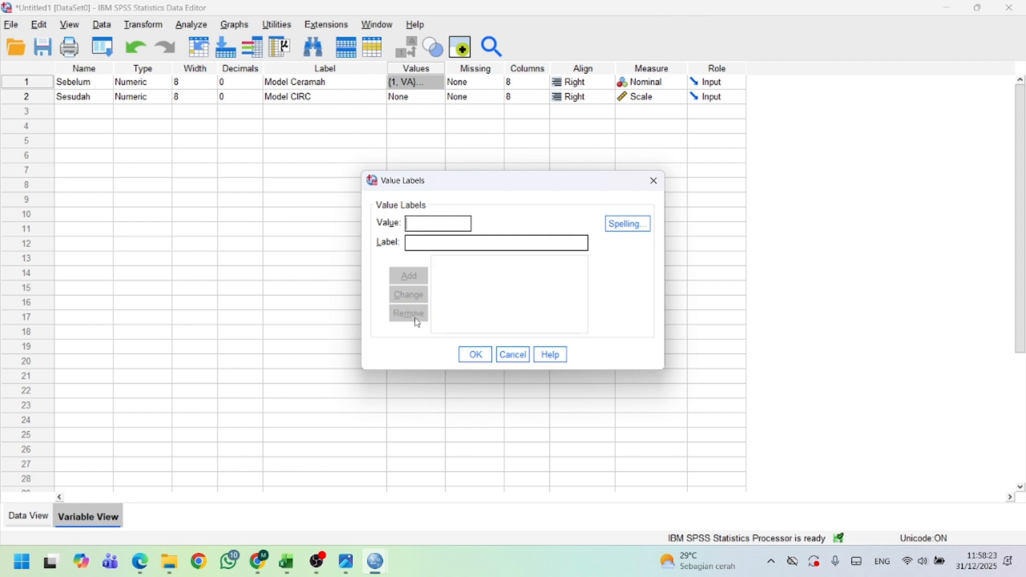
left_click(483, 355)
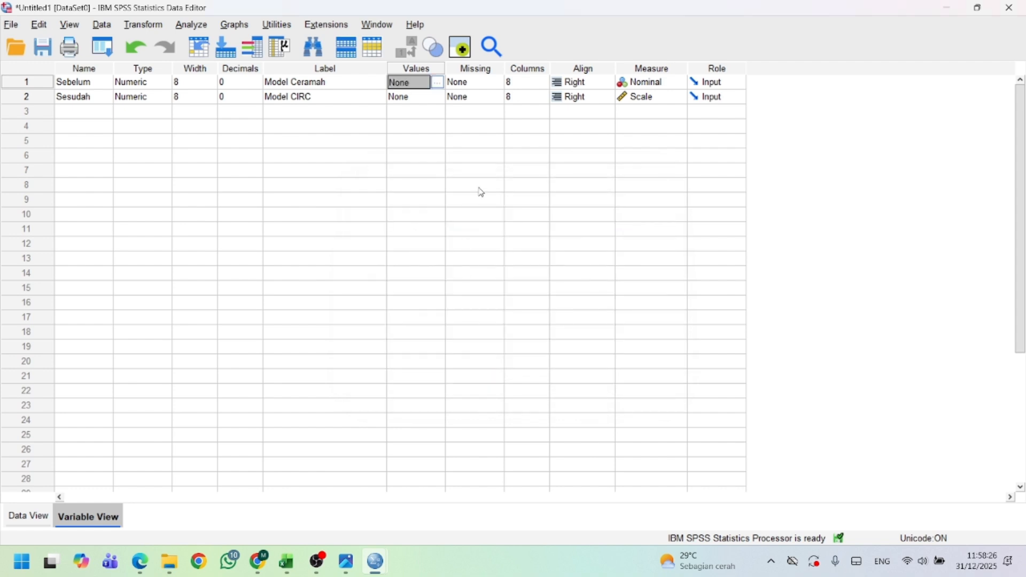
- Clear all existing cases from the Sebelum and Sesudah columns in the data sheet
left_click(41, 516)
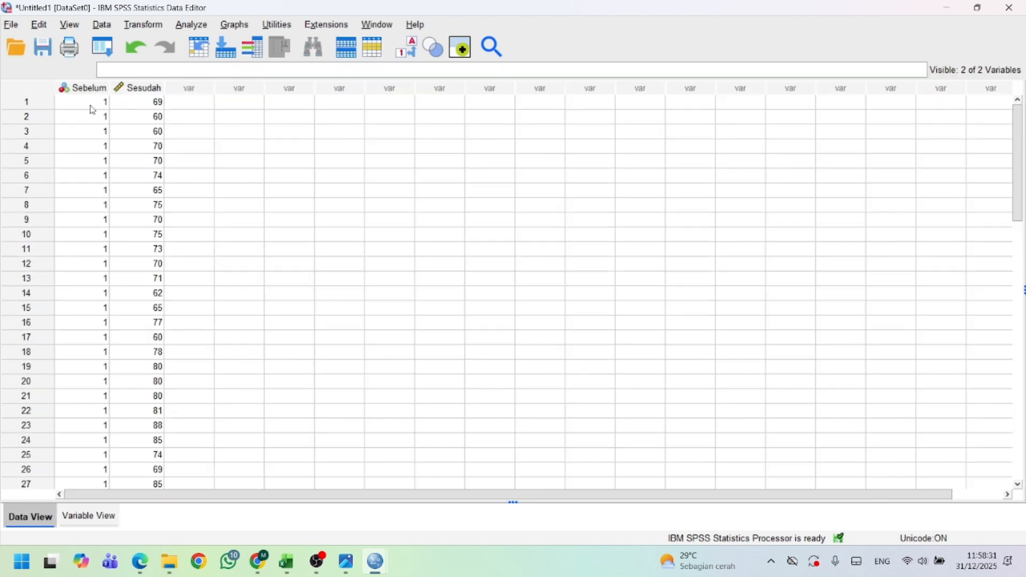
left_click_drag(132, 104, 105, 199)
scroll(105, 199, "up", 13)
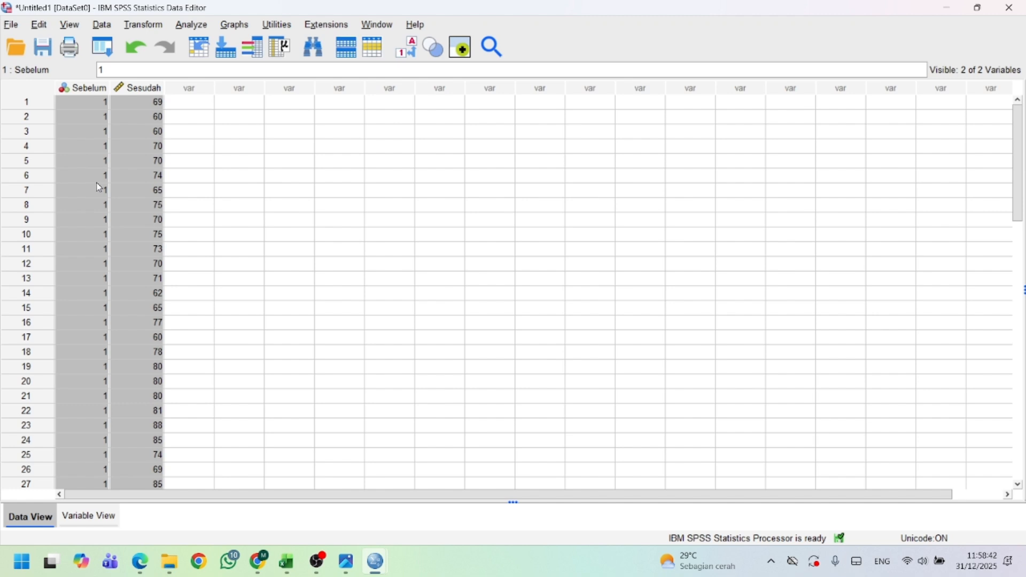
right_click(98, 183)
left_click(136, 304)
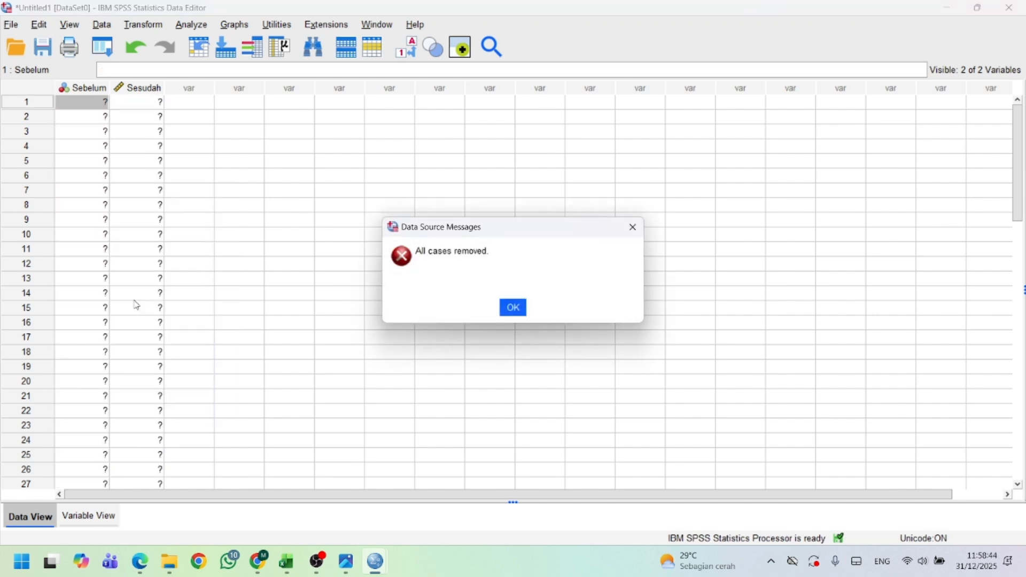
left_click(513, 306)
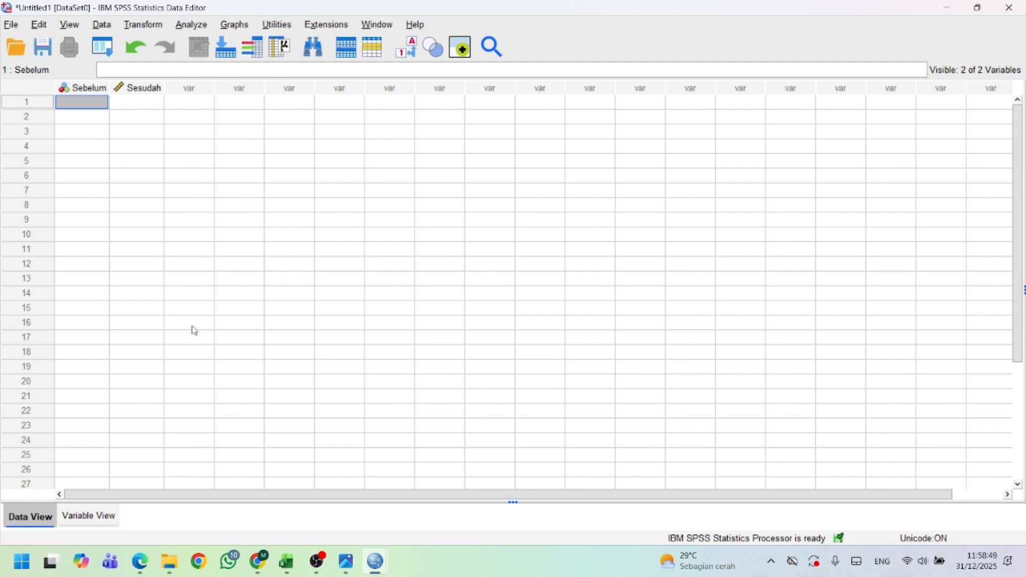
- Copy the before-CIRC scores in C5:C32 from the Excel sheet into the Sebelum column of the SPSS Data Editor
left_click(292, 573)
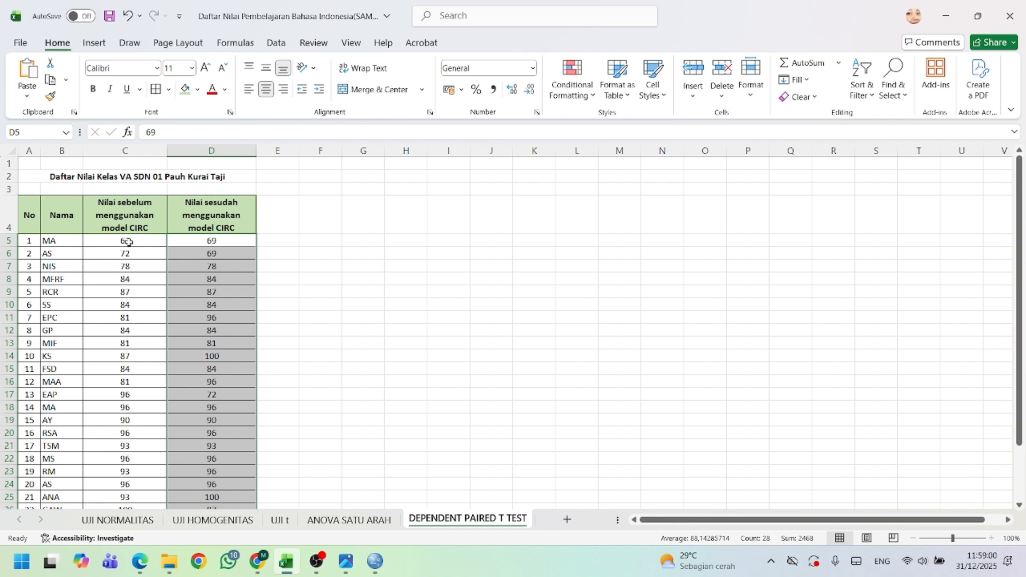
left_click_drag(128, 242, 137, 485)
key("ctrl+c")
scroll(137, 485, "up", 2)
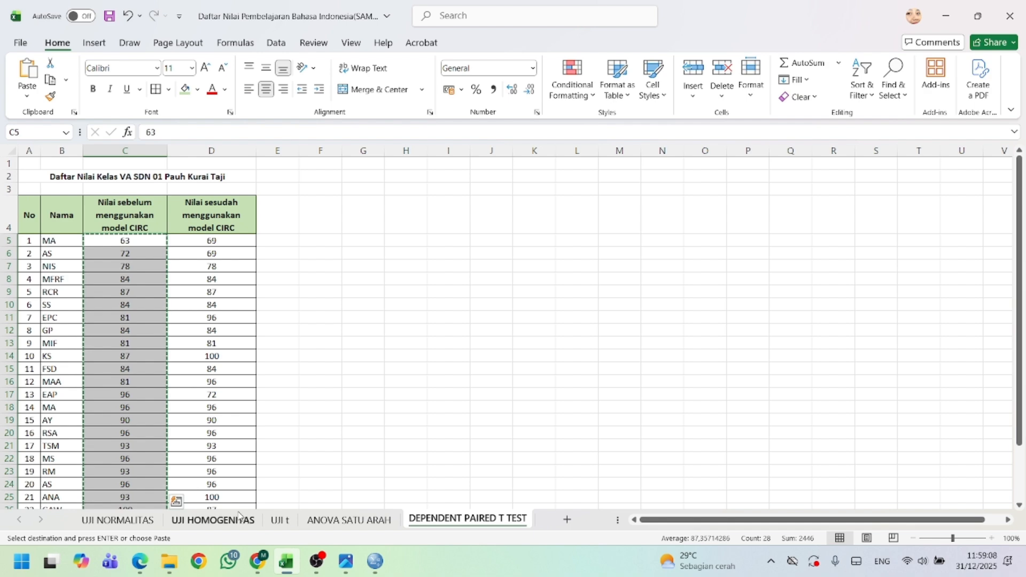
mouse_move(375, 561)
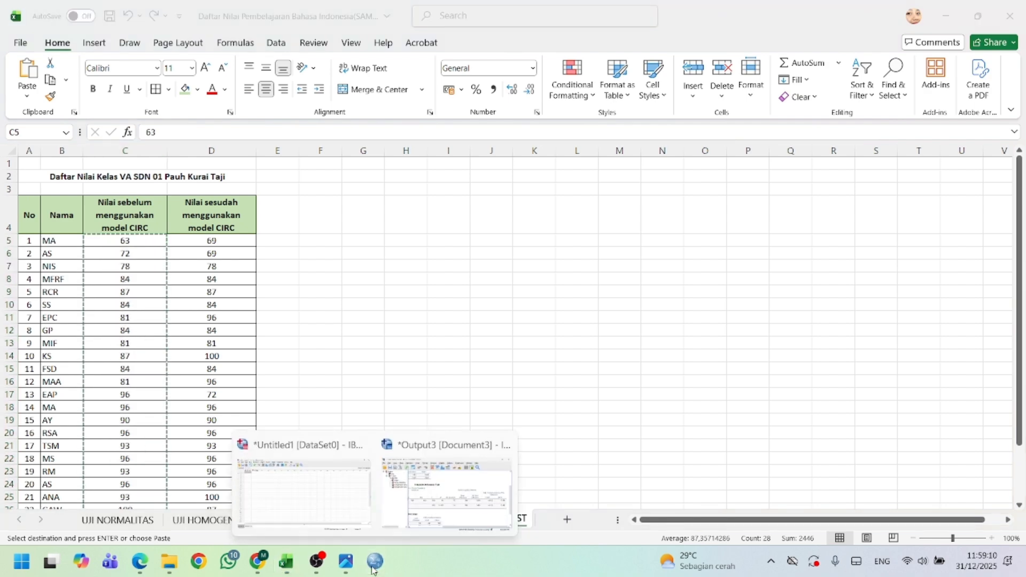
left_click(335, 490)
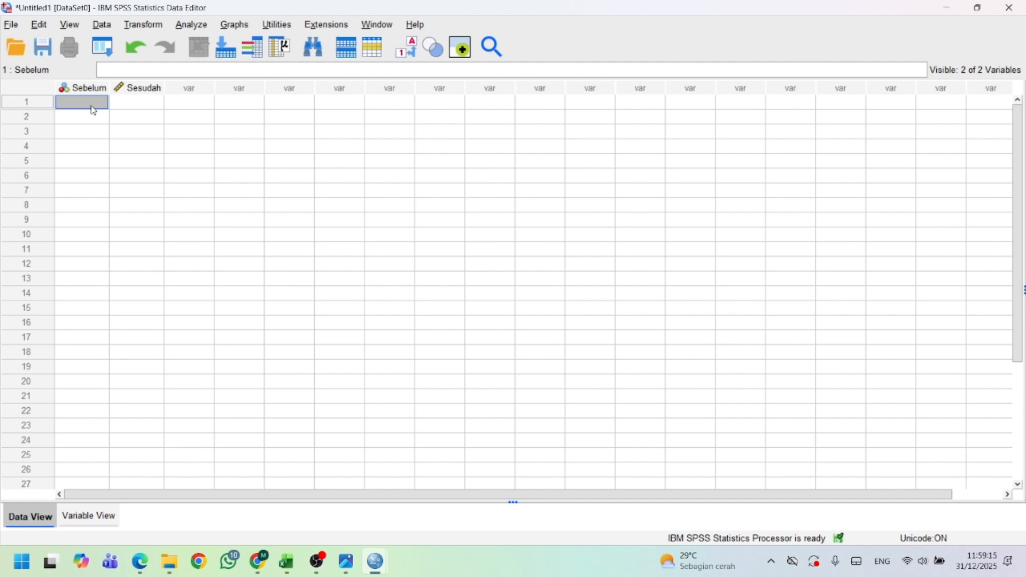
key("ctrl+v")
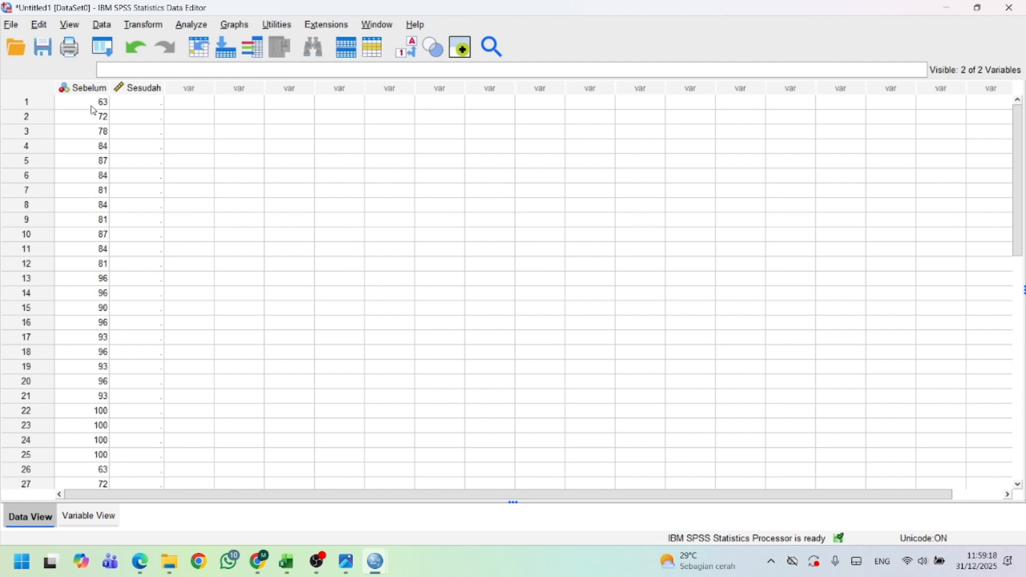
- Copy the after-CIRC scores in D5:D32 from the Excel sheet into the Sesudah column of the SPSS Data Editor
left_click(289, 563)
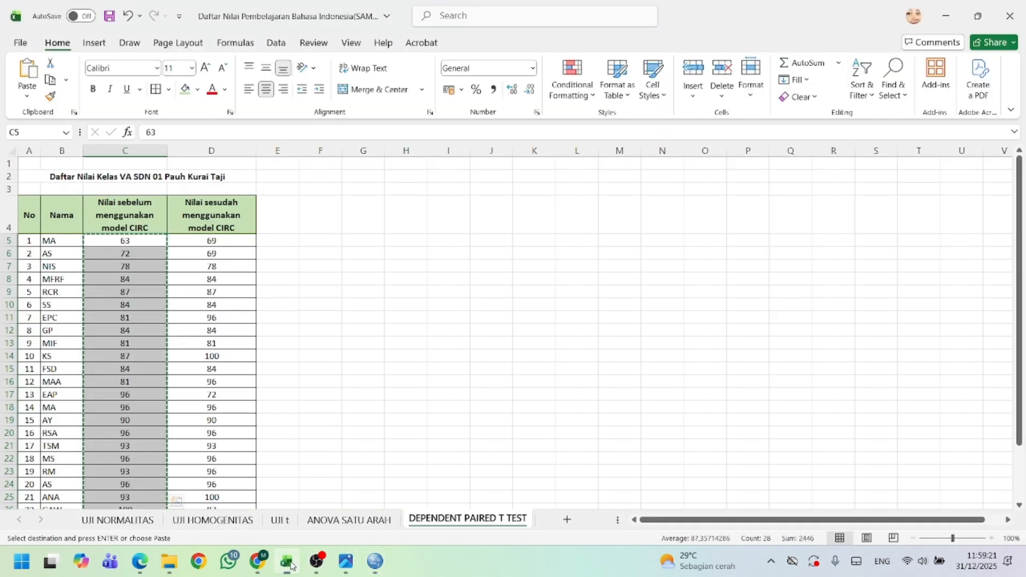
left_click_drag(219, 245, 233, 432)
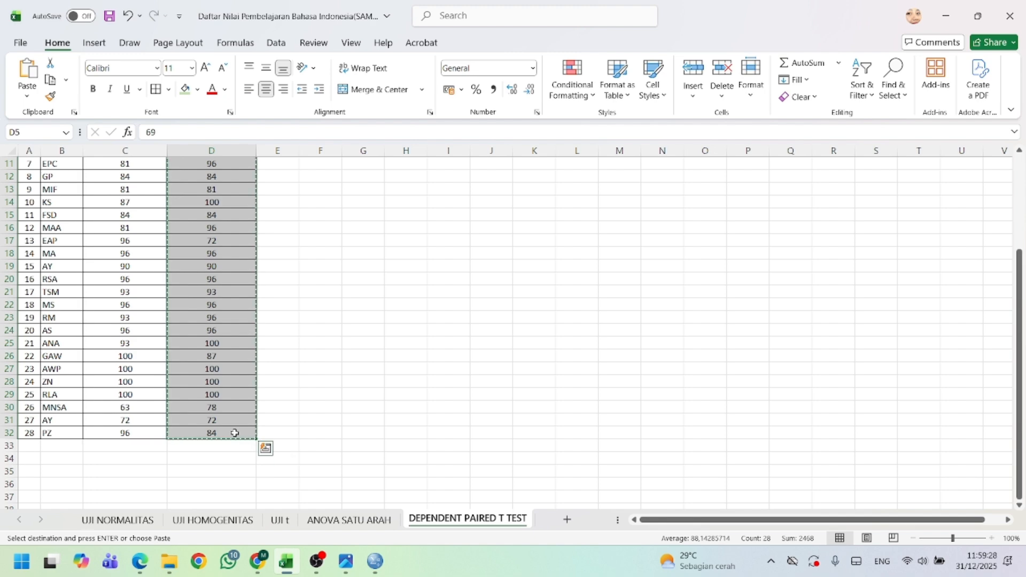
left_click(375, 560)
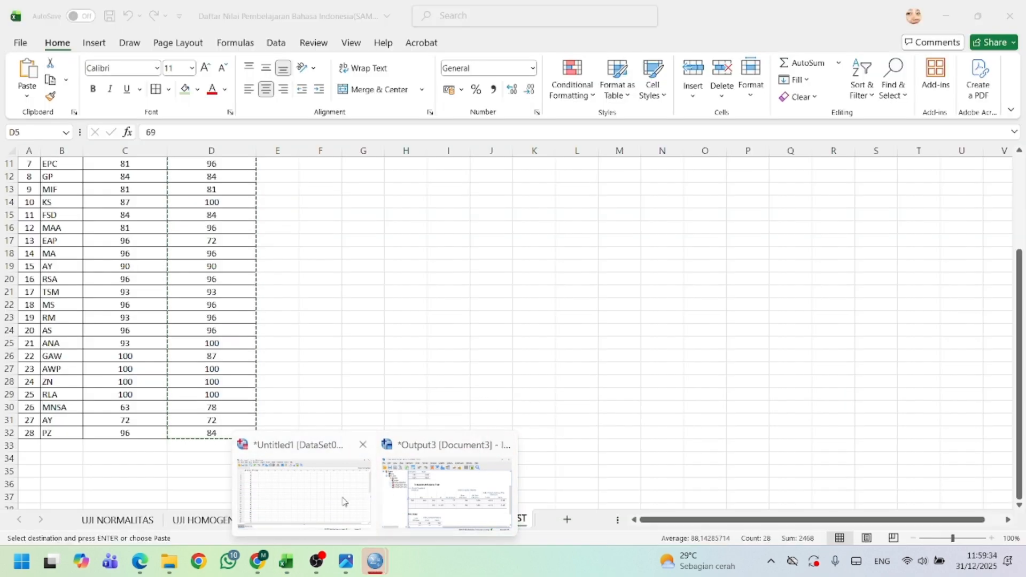
left_click(350, 500)
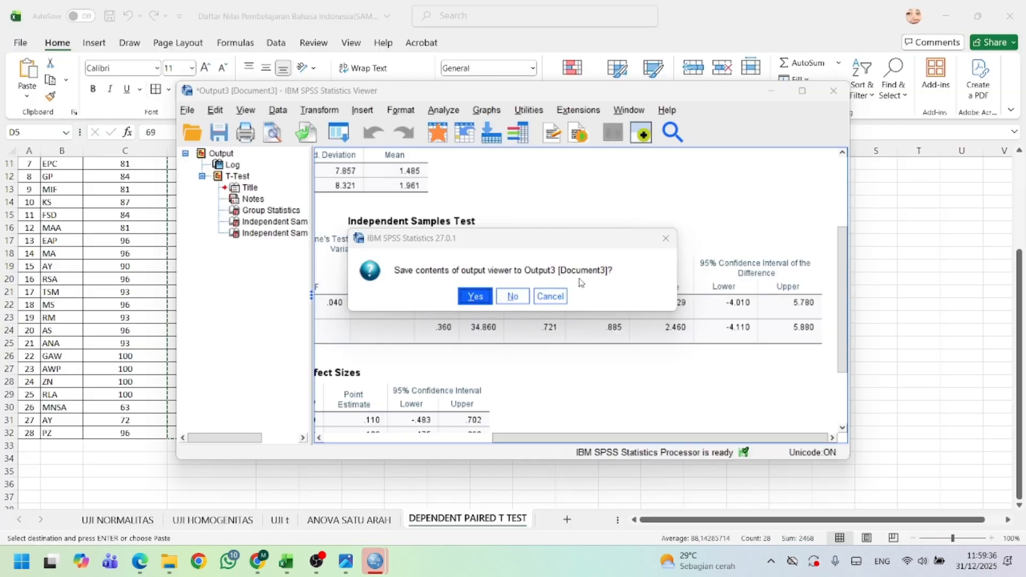
left_click(666, 238)
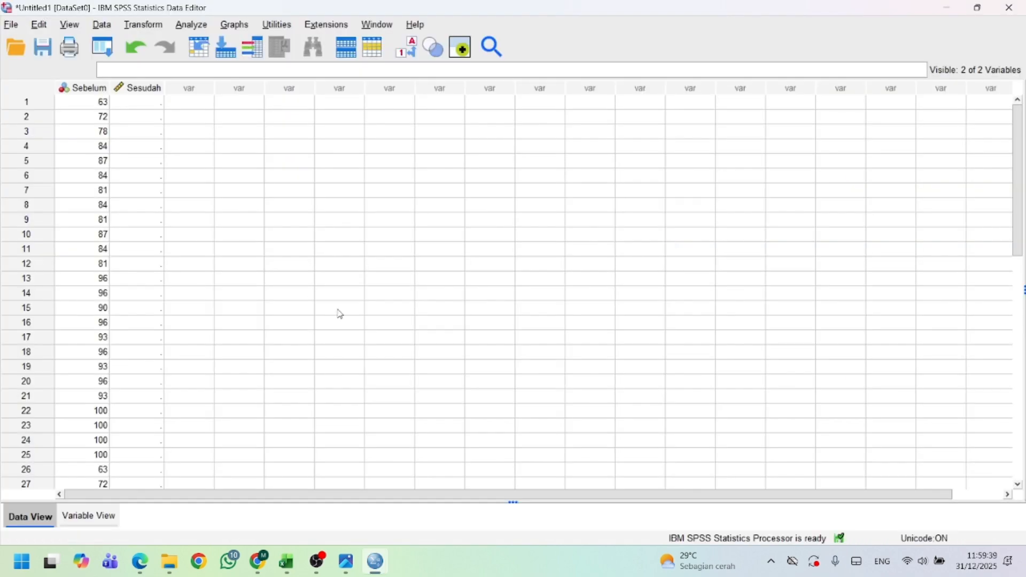
left_click(148, 106)
key("ctrl+v")
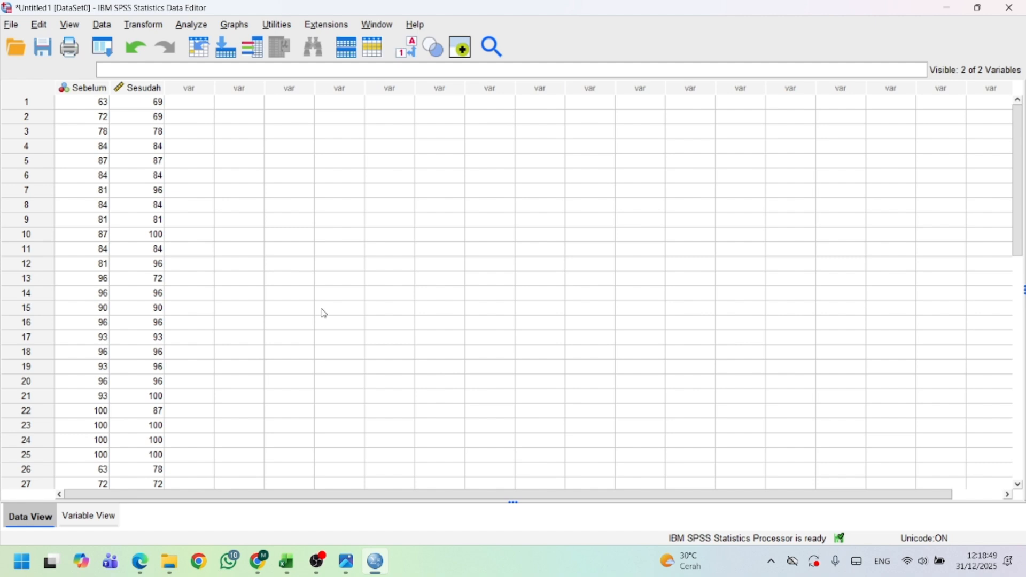
- Run a Paired-Samples T Test on Model Ceramah and Model CIRC with a 95% confidence interval and effect size estimates
left_click(193, 23)
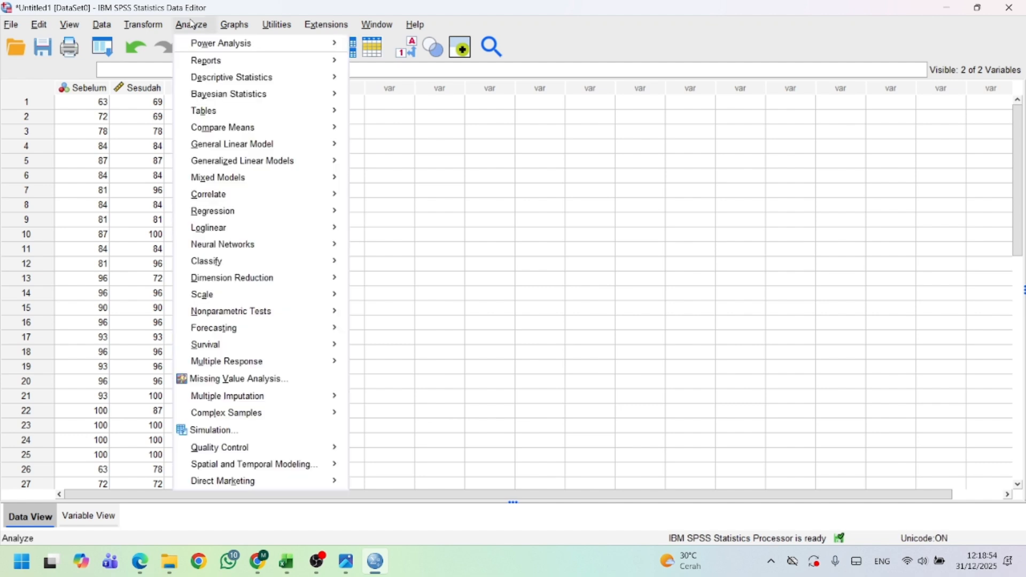
mouse_move(238, 127)
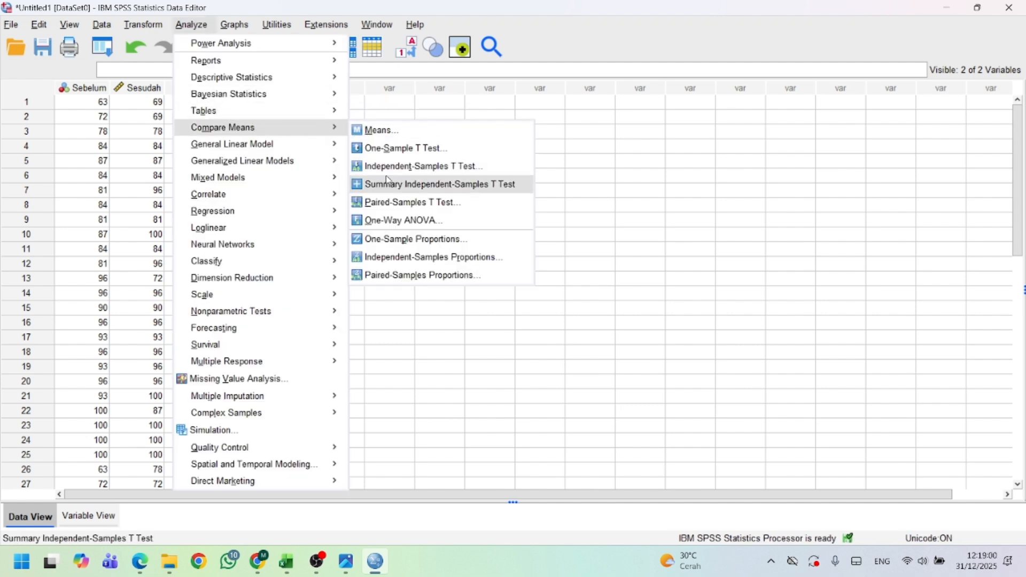
left_click(403, 205)
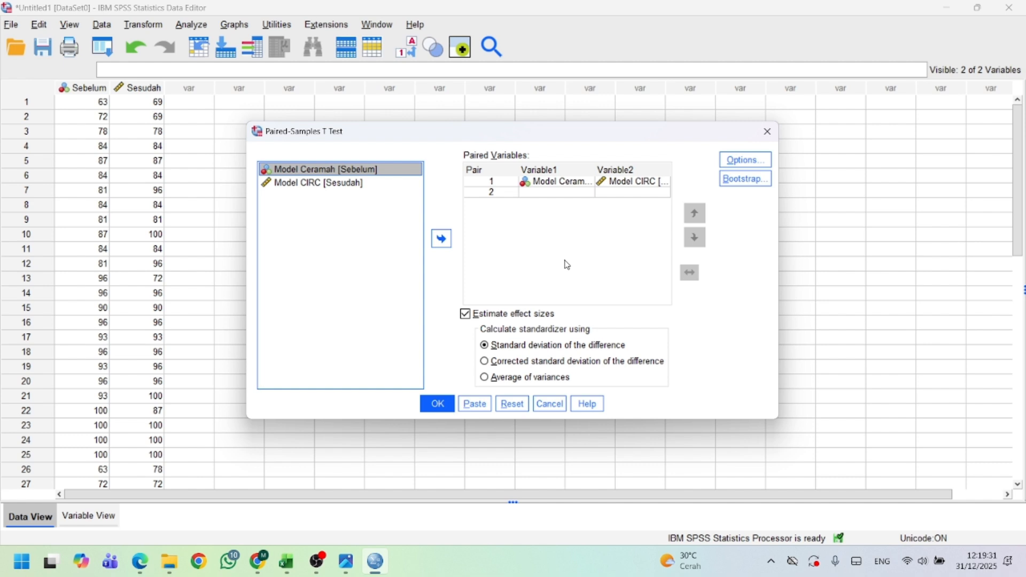
left_click(746, 161)
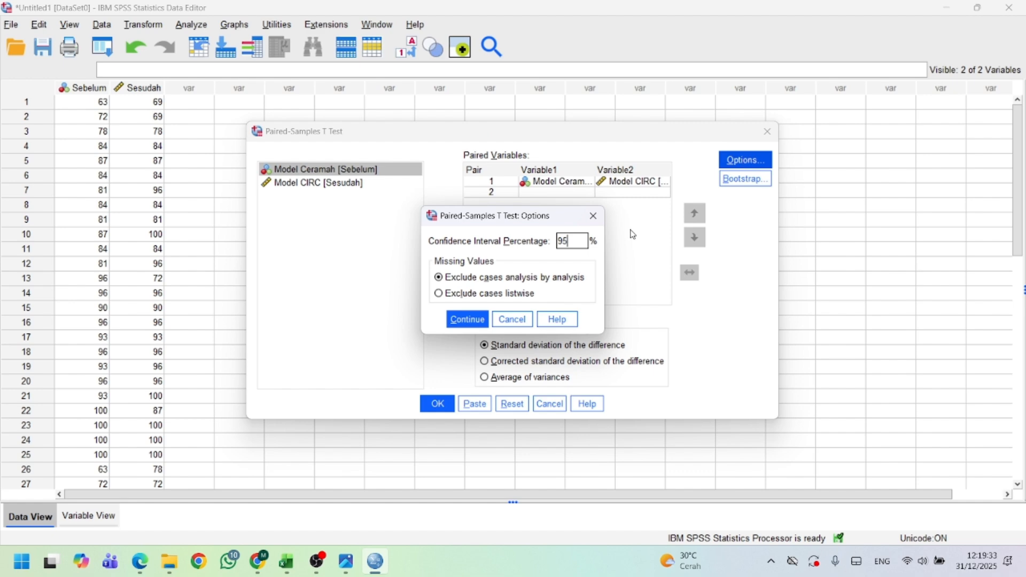
left_click(475, 323)
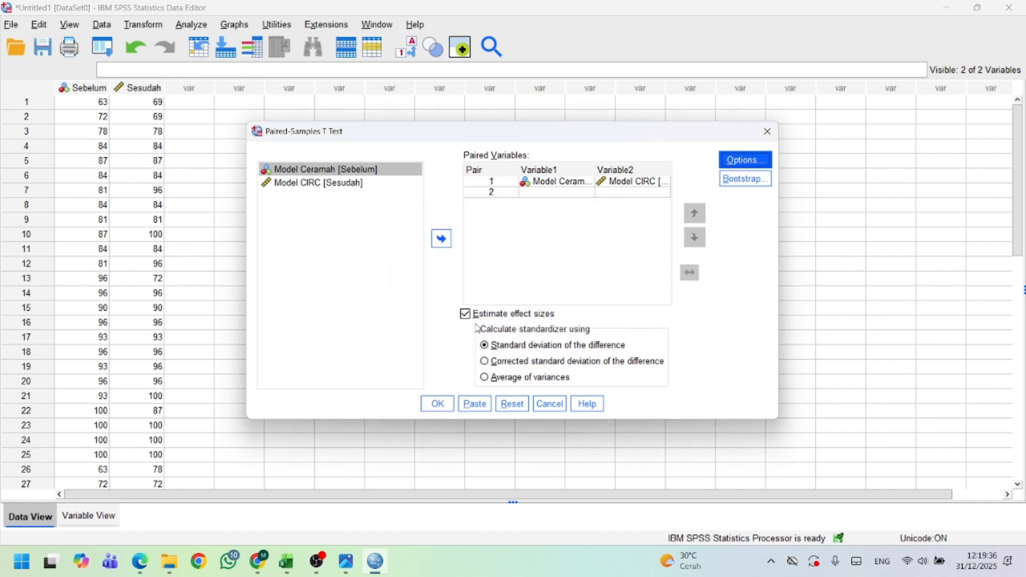
left_click(438, 403)
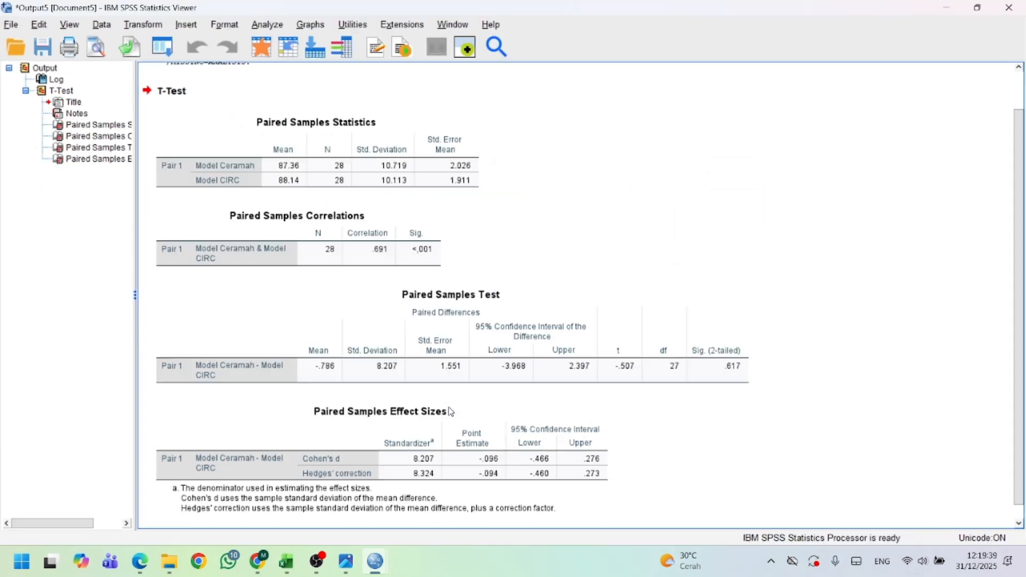
left_click(585, 335)
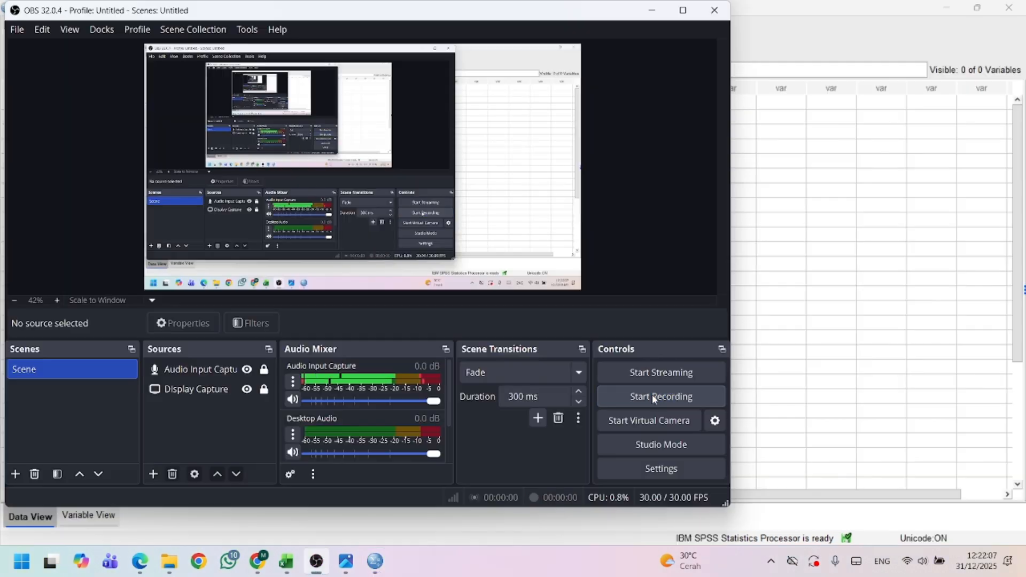
left_click(652, 396)
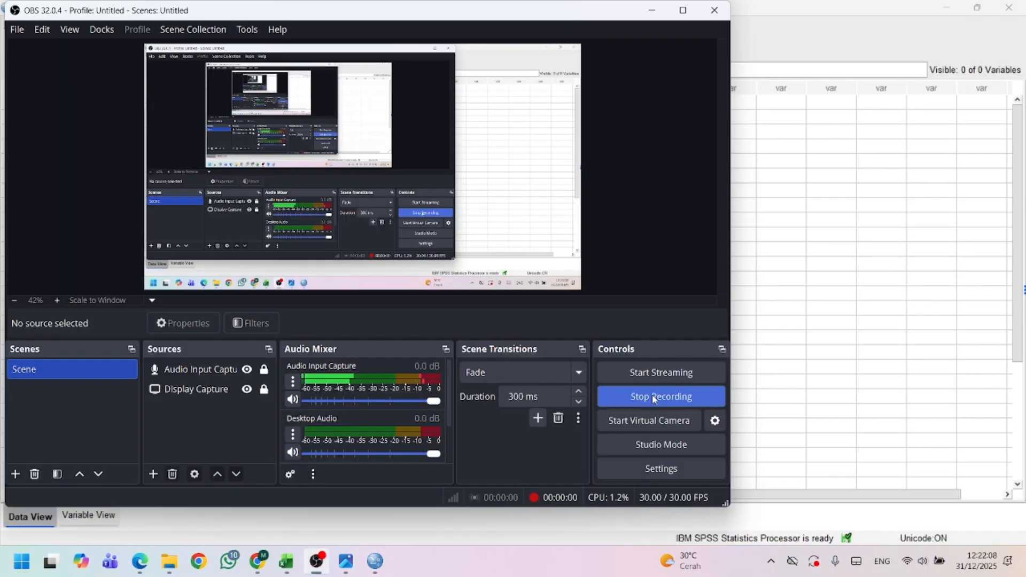
- Switch to the empty SPSS Data Editor and define two variables named Kelas and Nilai
left_click(376, 562)
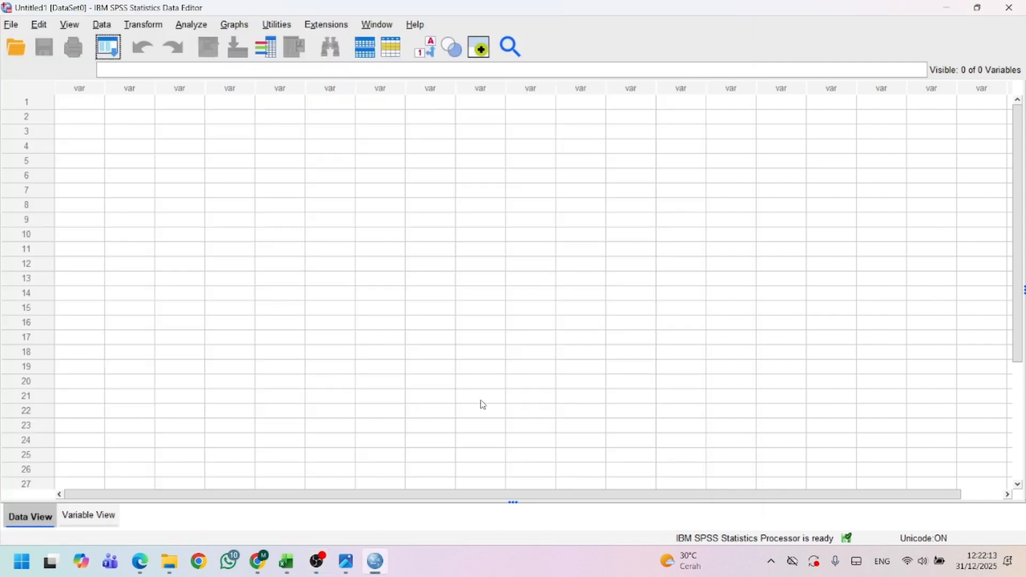
left_click(94, 517)
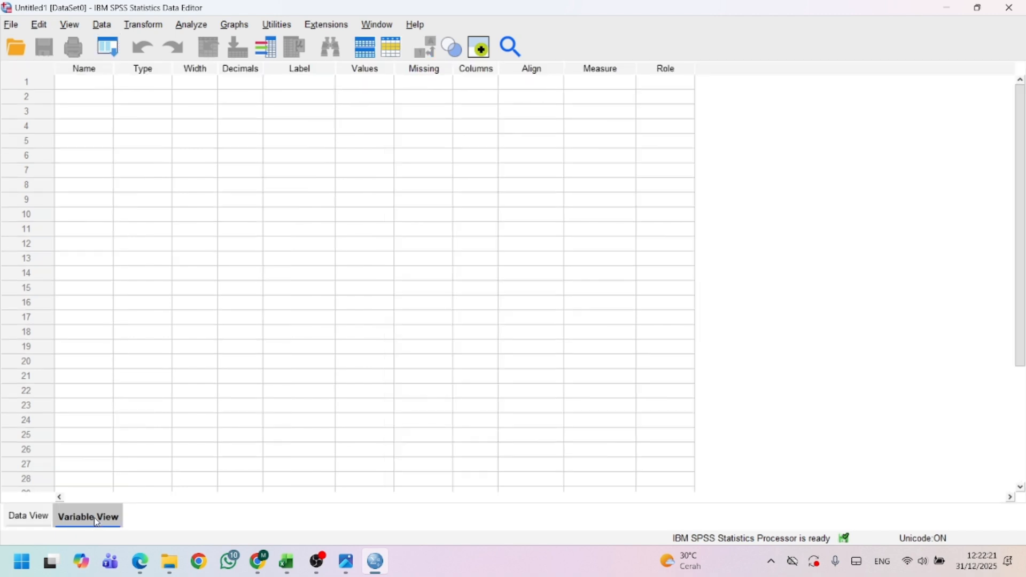
left_click(94, 85)
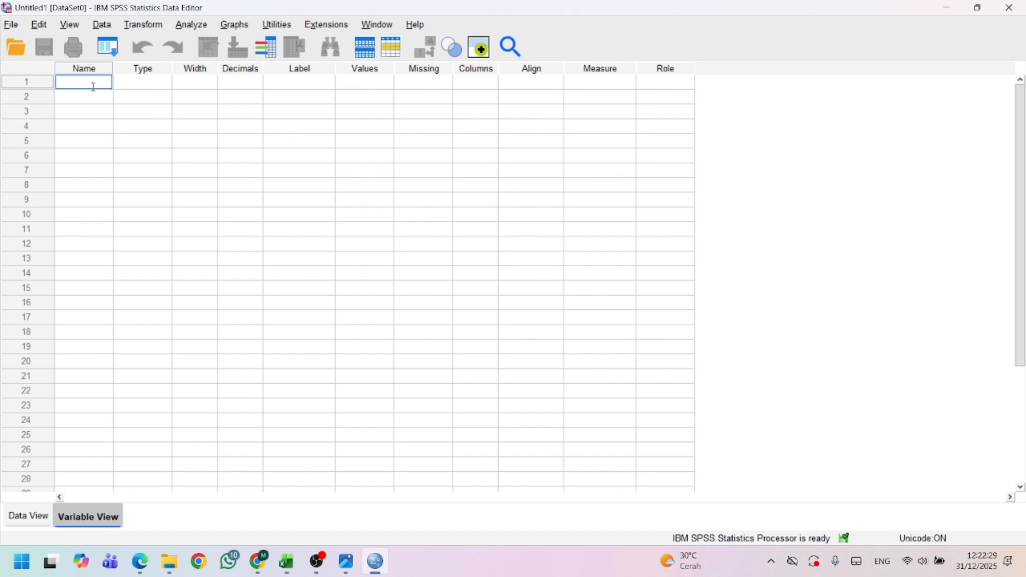
type("Kelas")
key("Return")
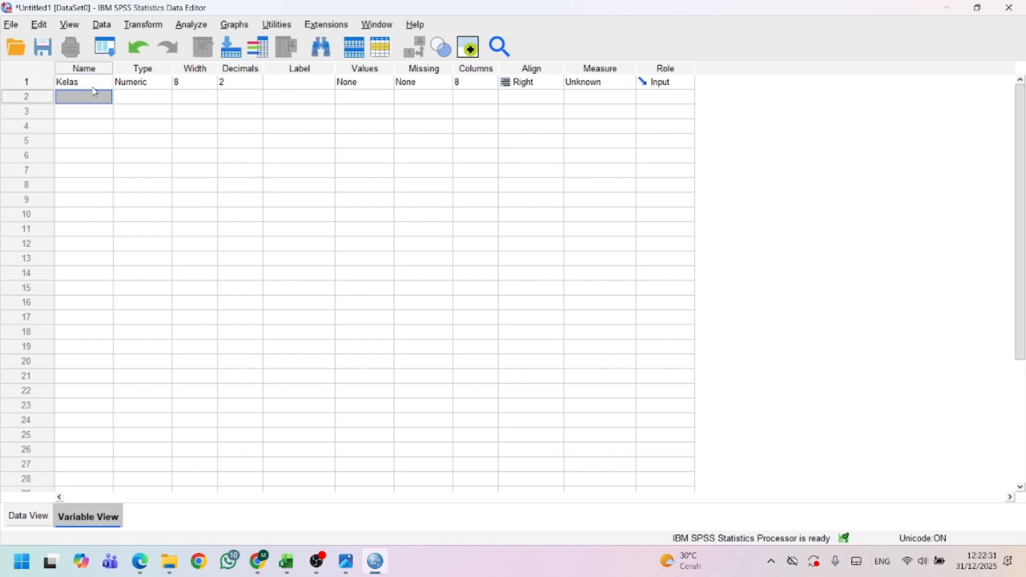
type("Nilai")
- Set the decimals of the Kelas and Nilai variables to 0
left_click(238, 82)
left_click(258, 86)
left_click(258, 86)
left_click(259, 93)
left_click(260, 101)
left_click(259, 101)
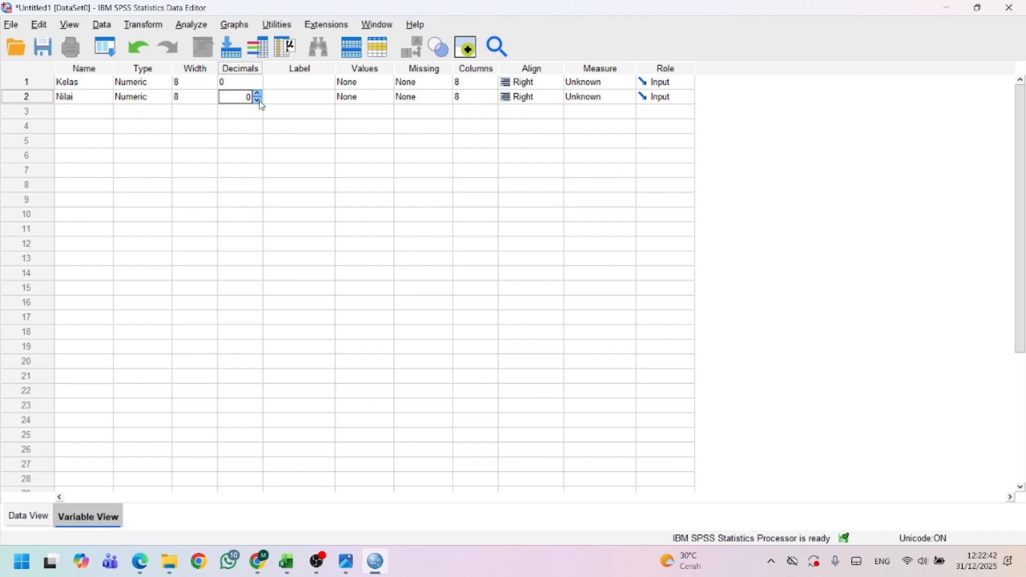
- Label the Kelas variable "V" and the Nilai variable "Hasil Belajar Bahasa Indonesia"
left_click(307, 83)
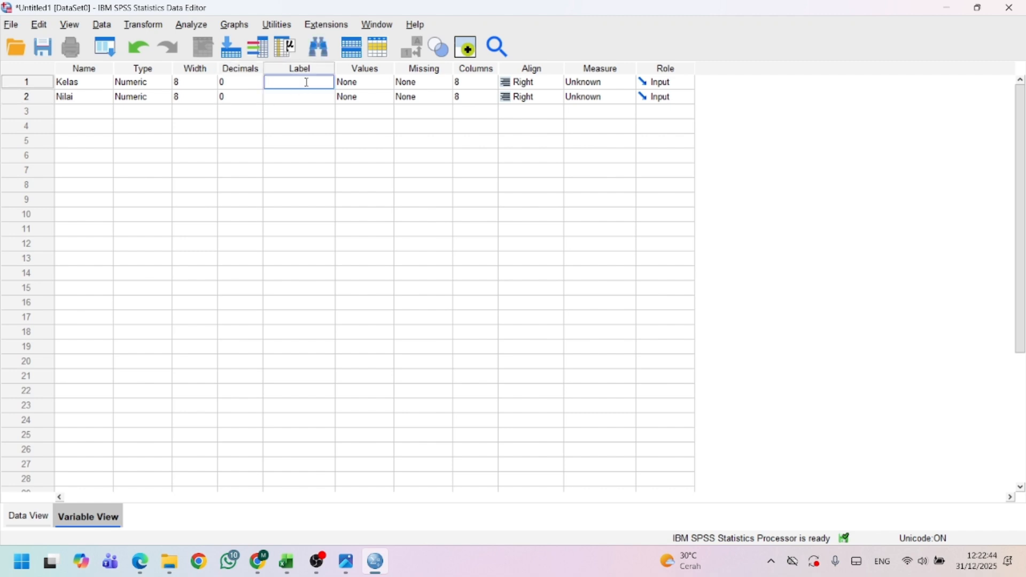
type("V")
left_click(313, 99)
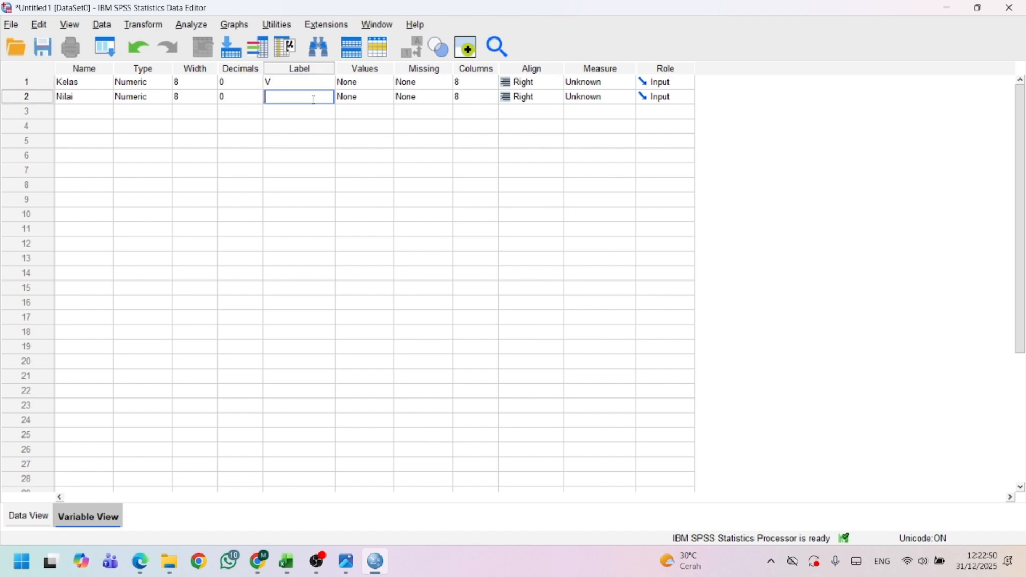
type("Hasil Belajar Bahasa Indonesia")
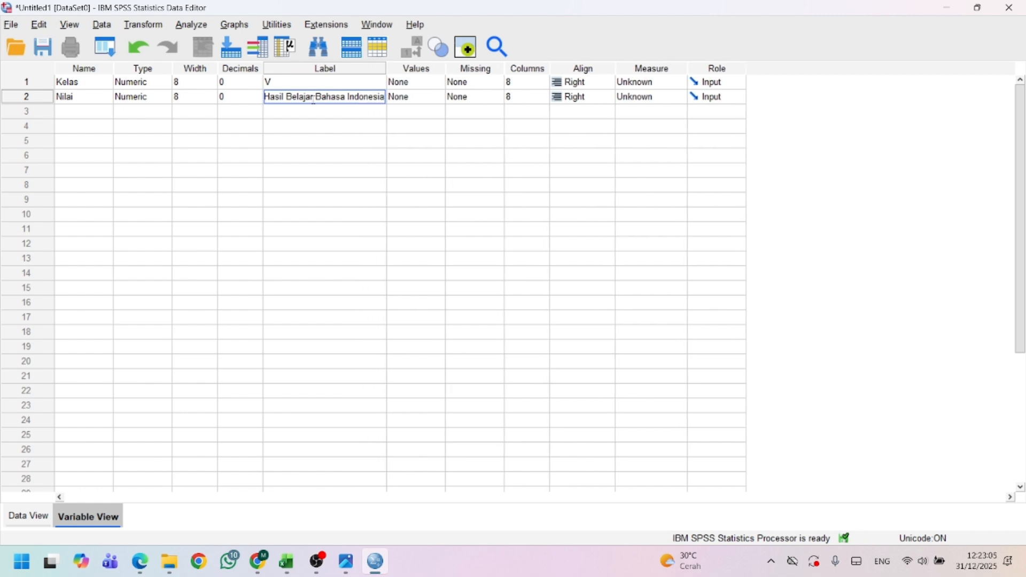
- Assign the value label 1 = "VA" to the Kelas variable
left_click(422, 82)
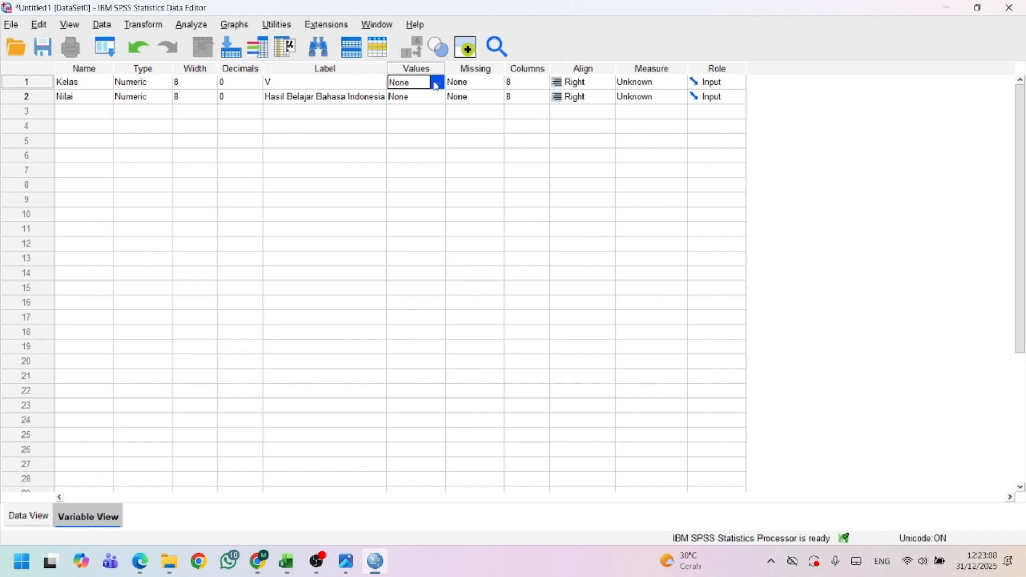
left_click(437, 82)
type("1VA")
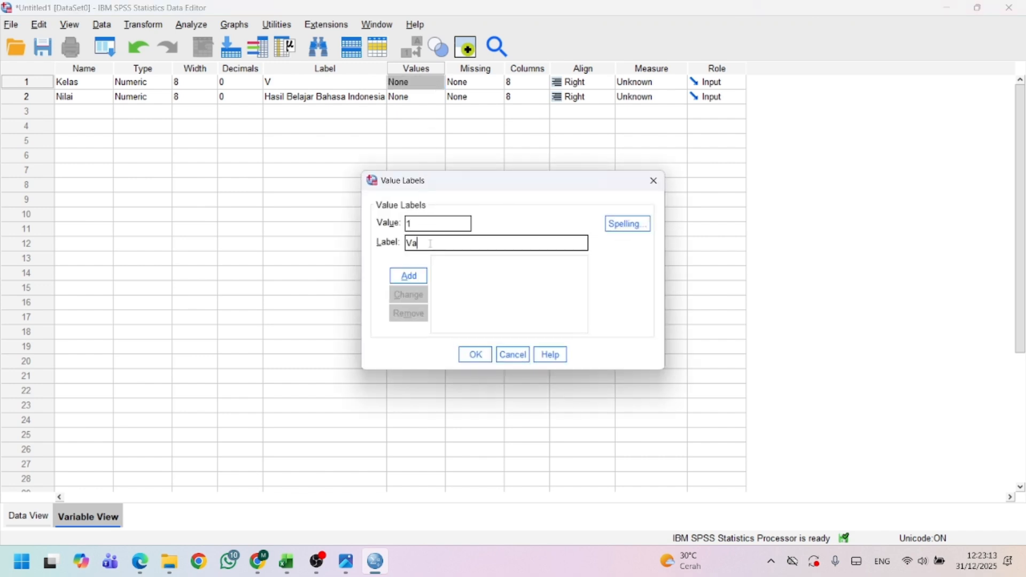
left_click(418, 277)
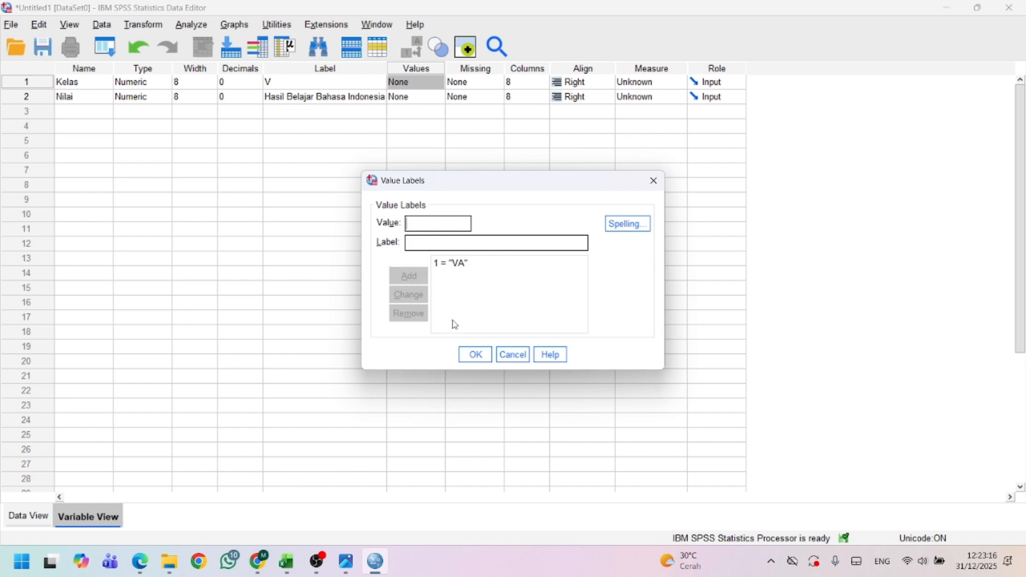
left_click(477, 355)
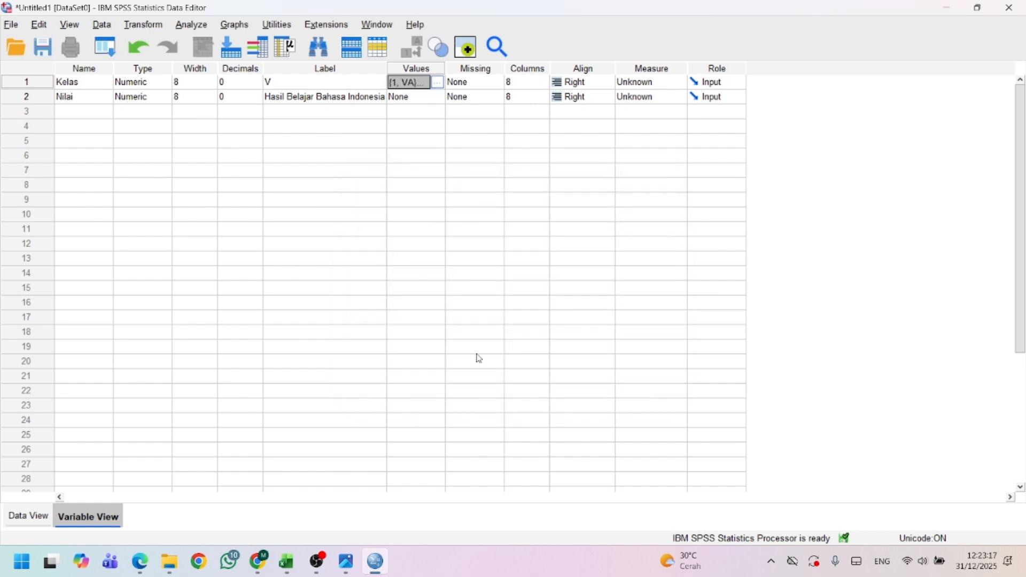
- Add the value labels 2 = "VB" and 3 = "VC" to the Kelas variable
left_click(437, 82)
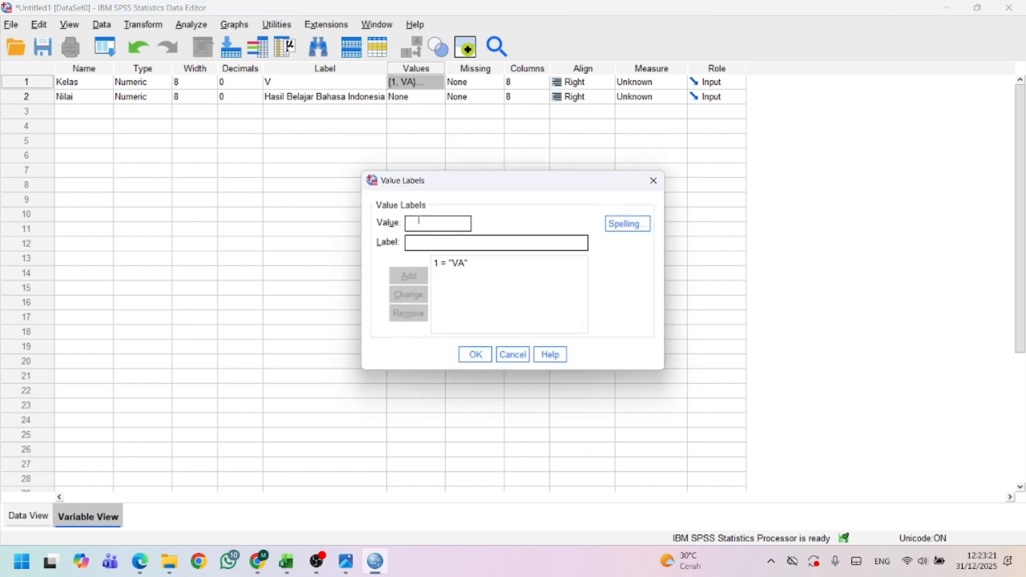
type("2")
left_click(425, 242)
type("VB")
left_click(416, 278)
type("#")
key("BackSpace")
type("3")
left_click(429, 241)
type("VC")
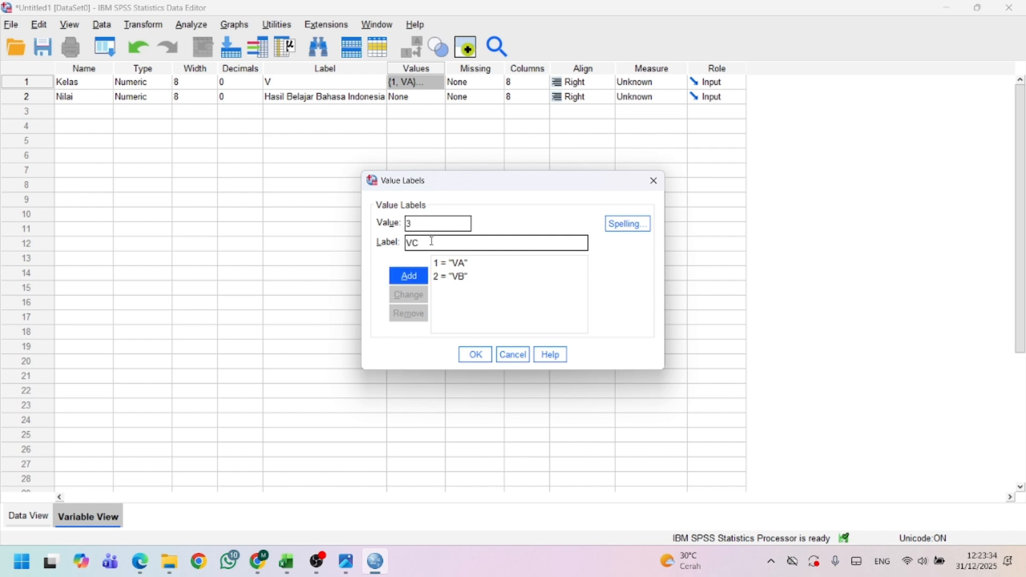
left_click(409, 275)
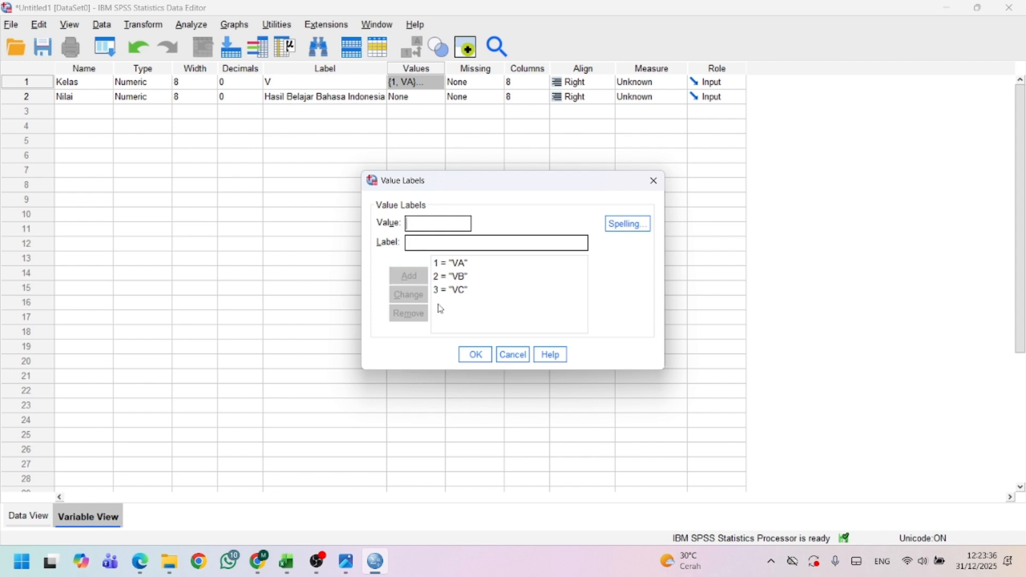
left_click(475, 354)
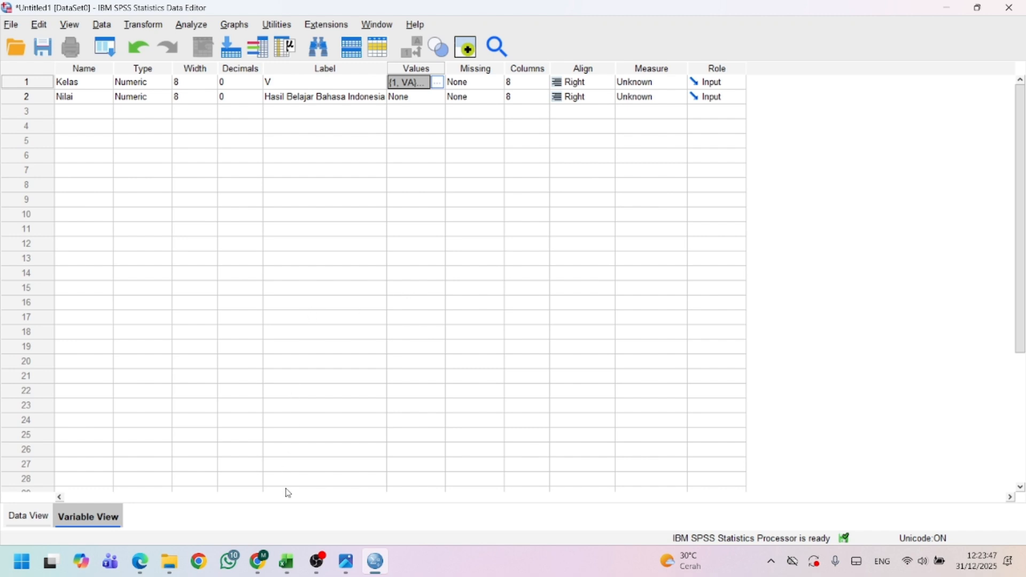
left_click(287, 561)
left_click(129, 521)
scroll(235, 387, "up", 2)
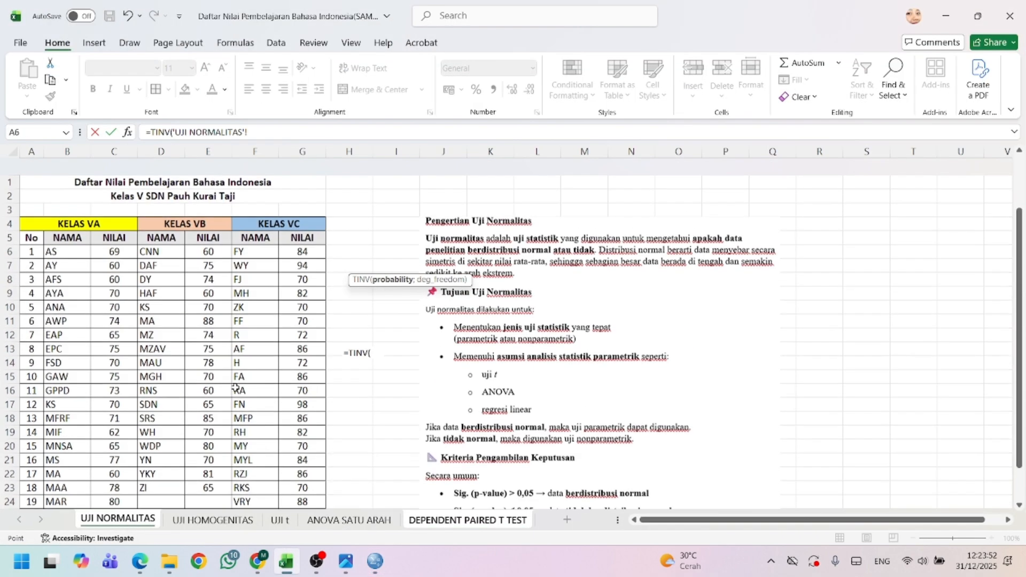
left_click_drag(117, 235, 118, 166)
type("+")
scroll(119, 214, "up", 4)
left_click_drag(117, 234, 114, 479)
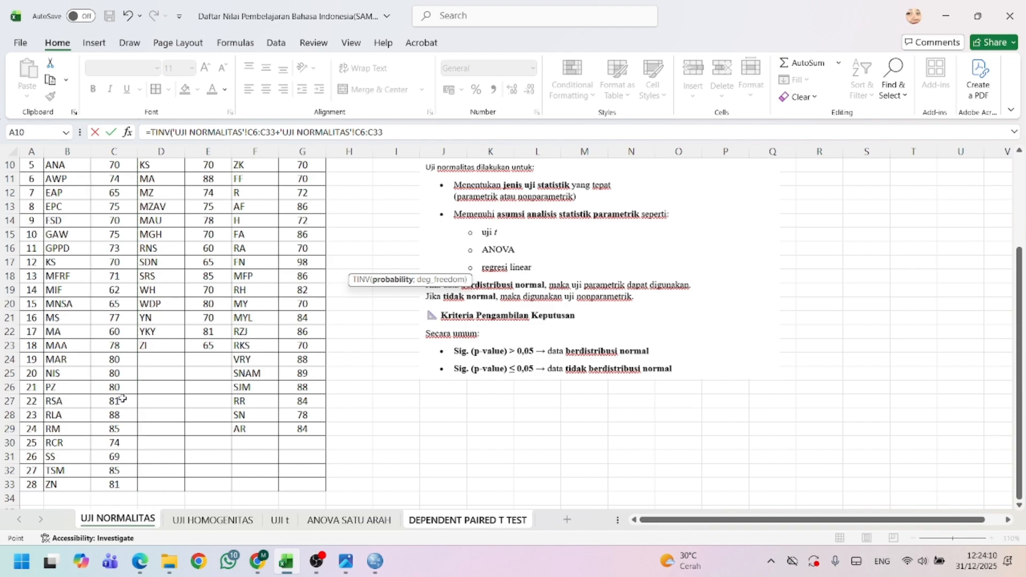
scroll(117, 210, "up", 3)
type("+")
left_click_drag(118, 210, 113, 516)
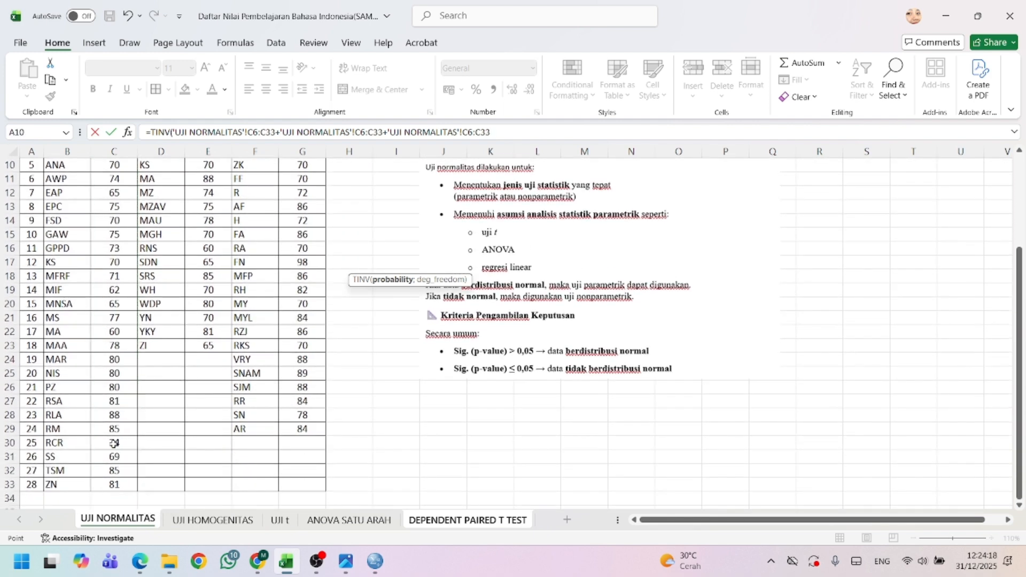
- Switch to the SPSS Data Editor, show the data grid and select the first Nilai cell
left_click(375, 561)
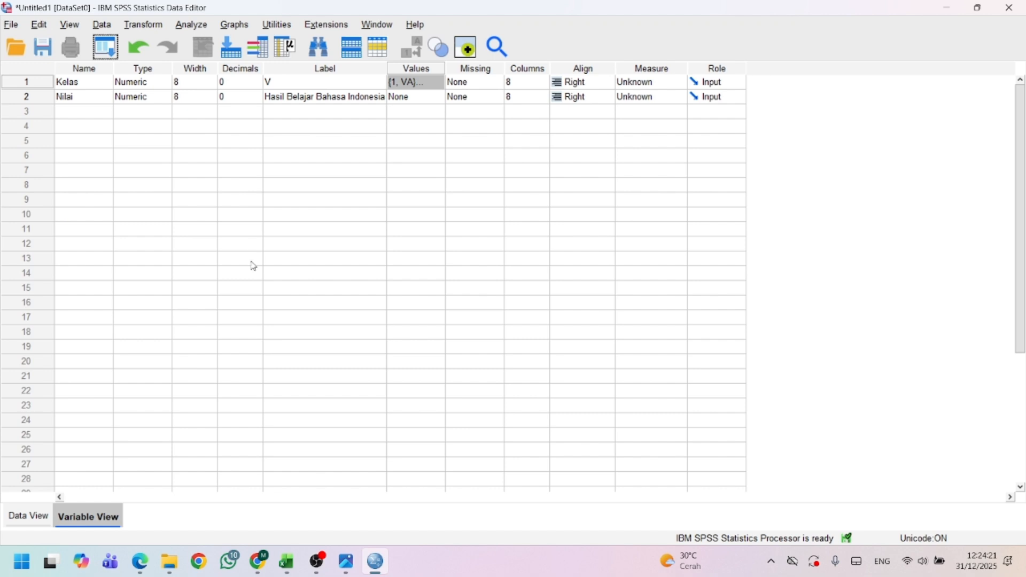
left_click(36, 523)
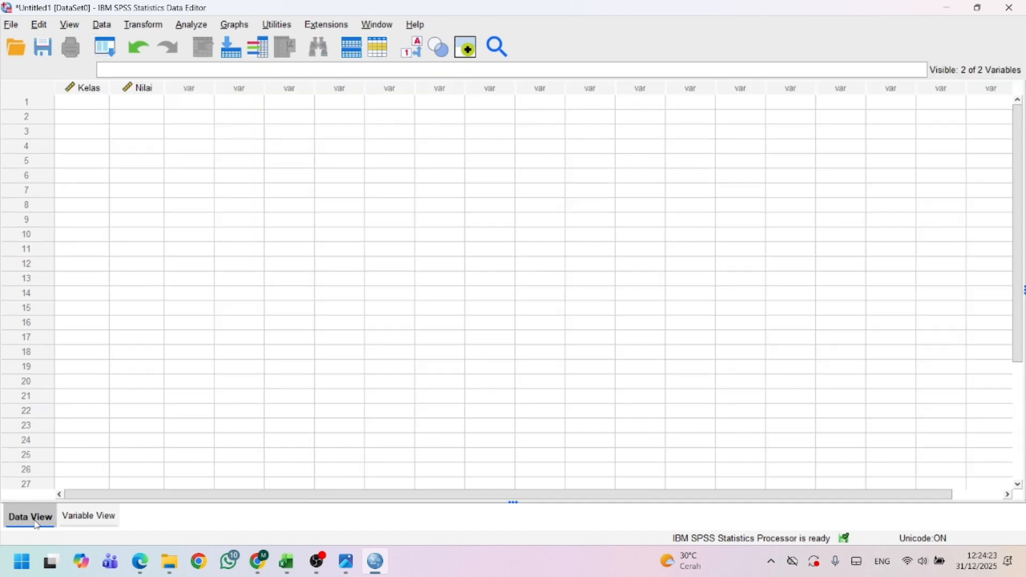
left_click(149, 108)
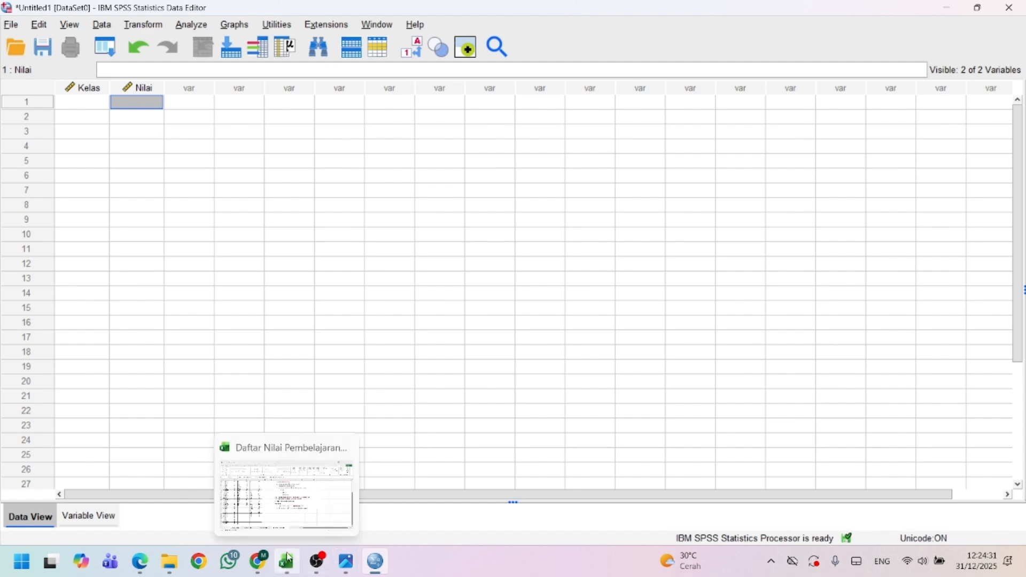
- Switch to the Excel workbook, discard the unfinished TINV formula and open the UJI NORMALITAS sheet
left_click(295, 569)
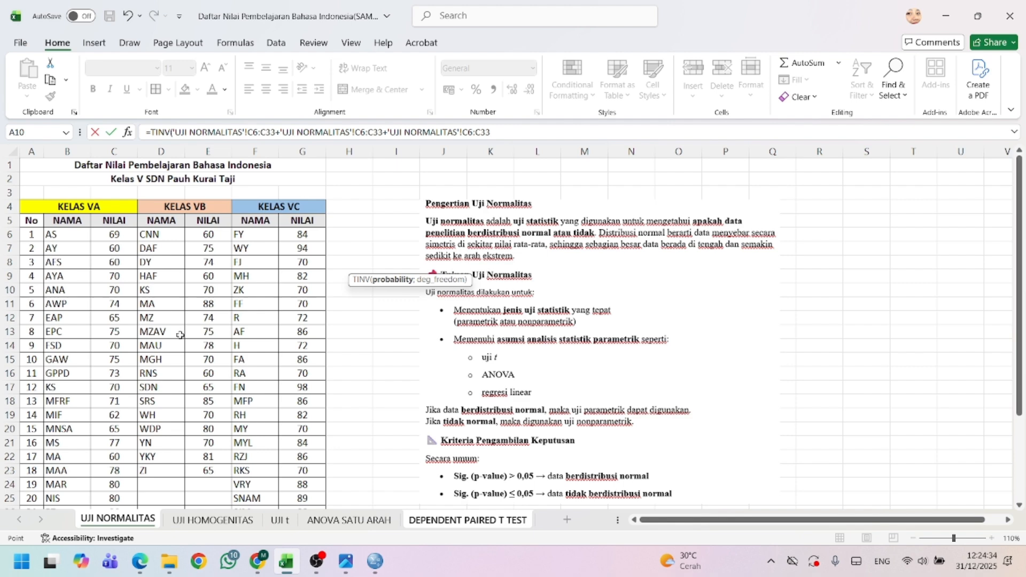
type("+")
left_click(174, 274)
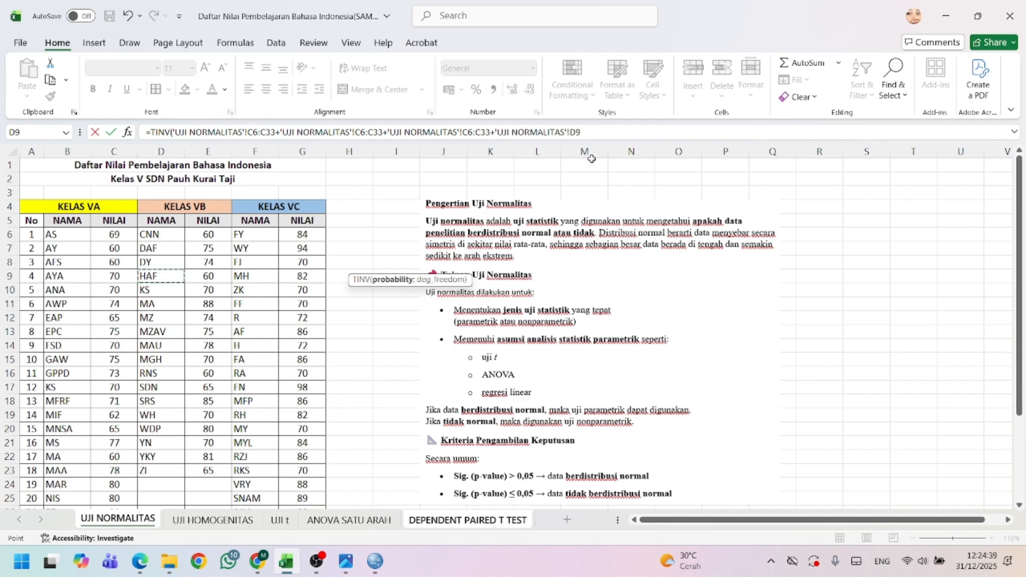
left_click_drag(587, 133, 144, 112)
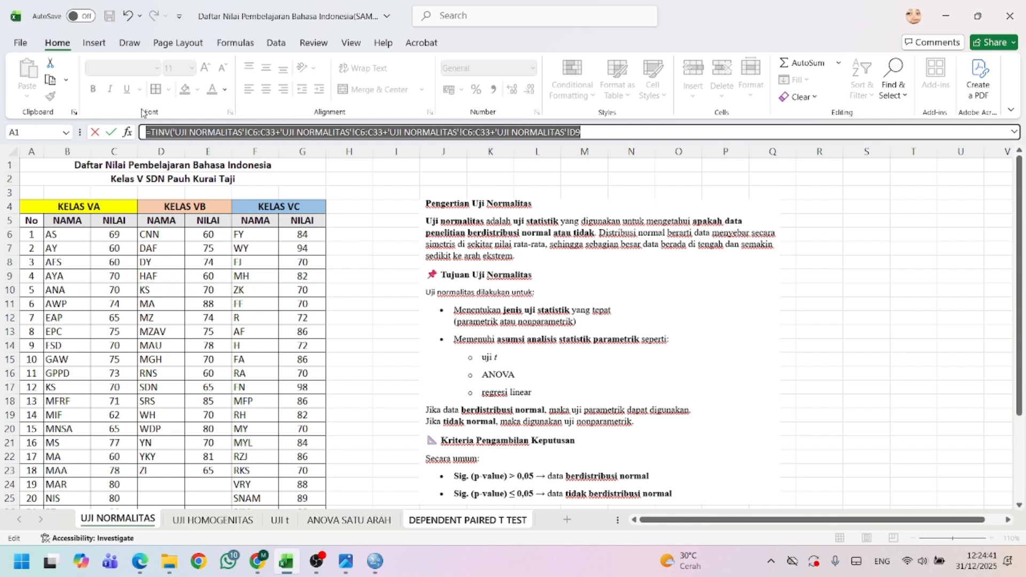
key("Escape")
left_click(126, 521)
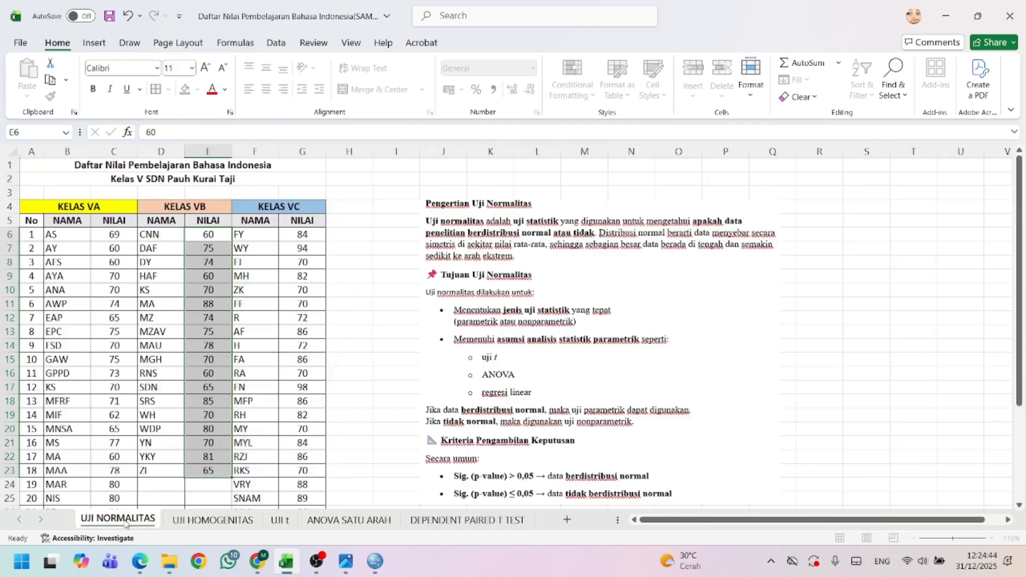
- Copy the class VA scores in C6:C33 from Excel into the Nilai column of the SPSS Data Editor, starting at row 1
left_click_drag(116, 236, 117, 483)
key("ctrl+c")
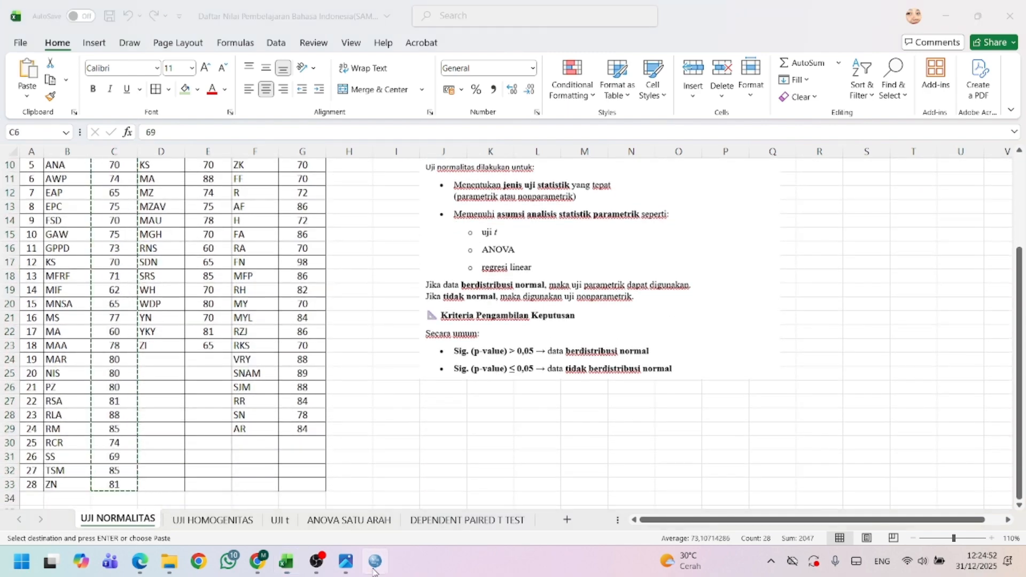
left_click(375, 561)
key("ctrl+v")
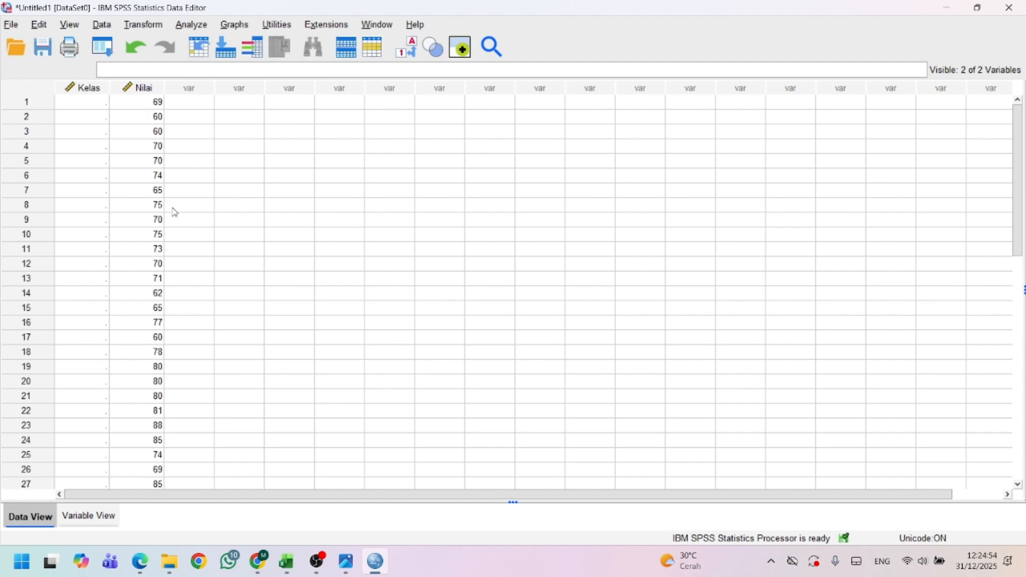
- Enter the value 1 in the first Kelas row and copy it into Kelas rows 2 to 28
left_click(92, 102)
type("1")
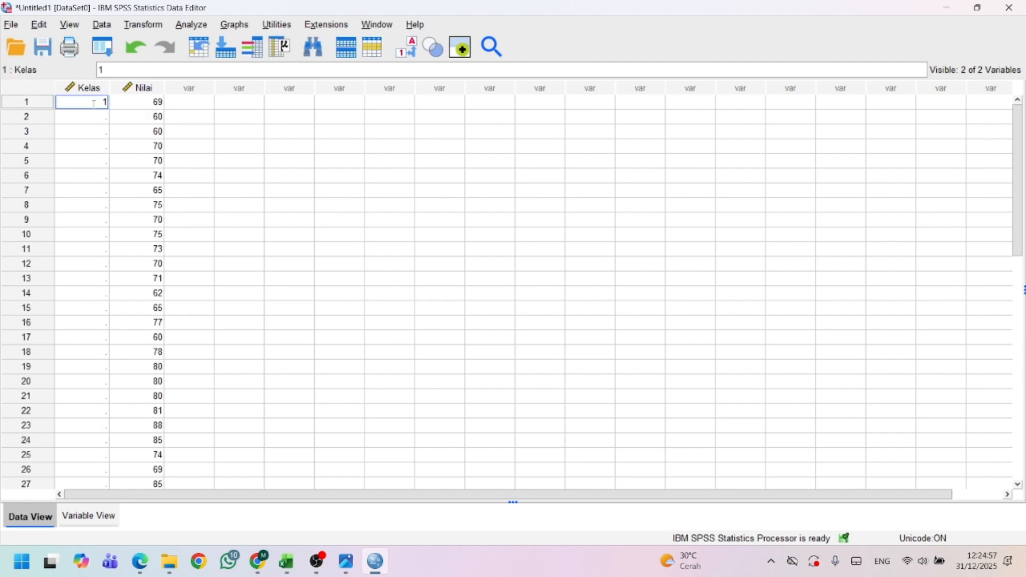
left_click(103, 122)
left_click(100, 104)
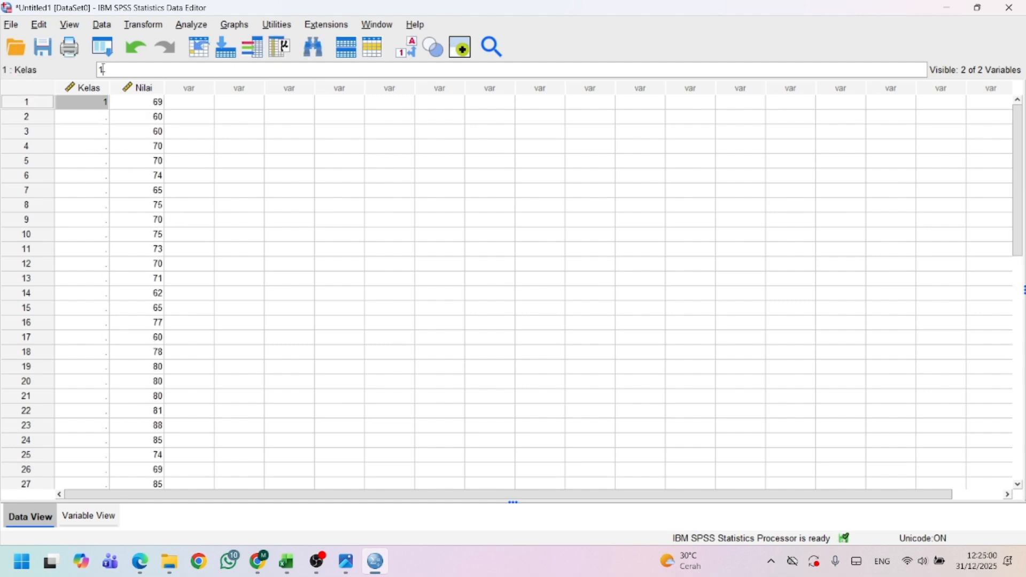
left_click_drag(96, 117, 102, 408)
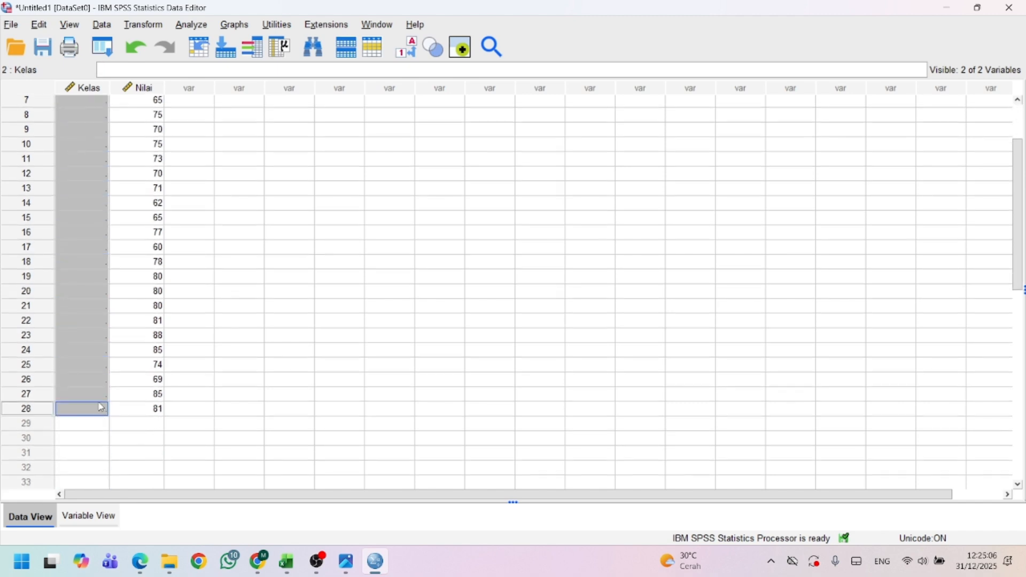
key("ctrl+v")
- Copy the class VB scores in E6:E23 from Excel into the SPSS Nilai column, starting at row 29
left_click(127, 425)
left_click(287, 561)
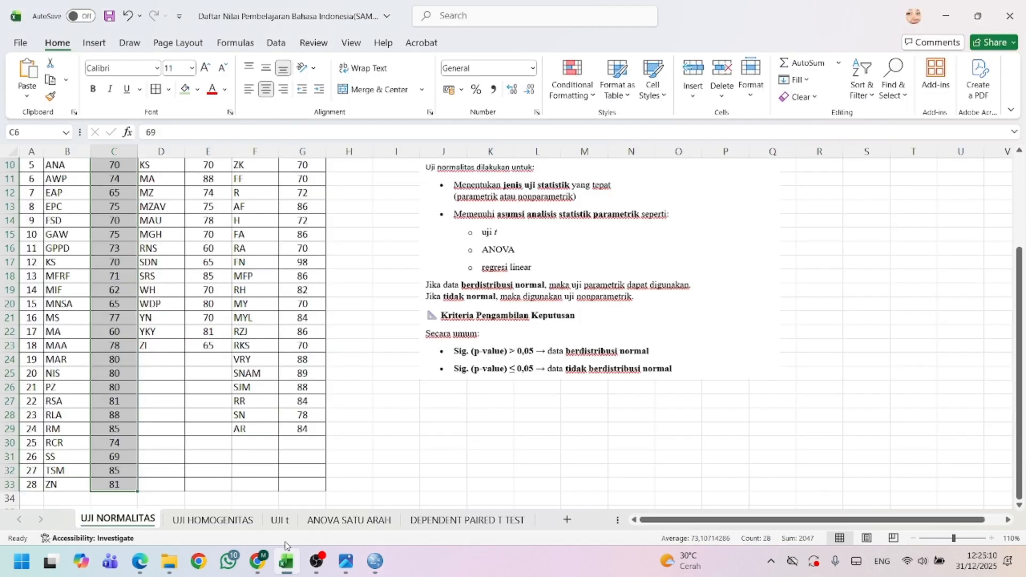
scroll(216, 263, "up", 3)
left_click_drag(208, 234, 213, 471)
key("ctrl+c")
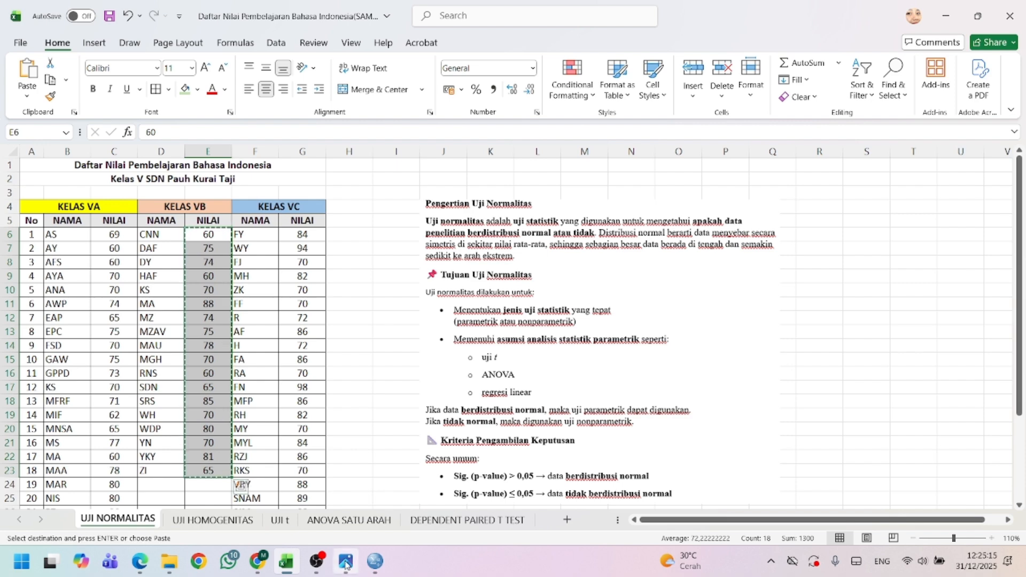
left_click(375, 561)
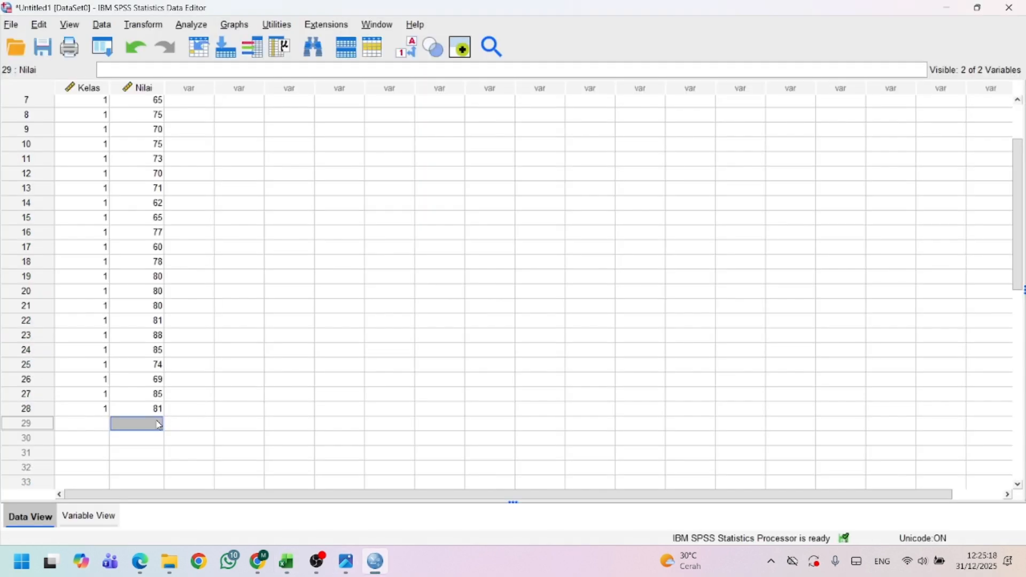
key("ctrl+v")
- Enter the value 2 in Kelas row 29 and copy it into Kelas rows 30 to 46
left_click(97, 428)
type("2")
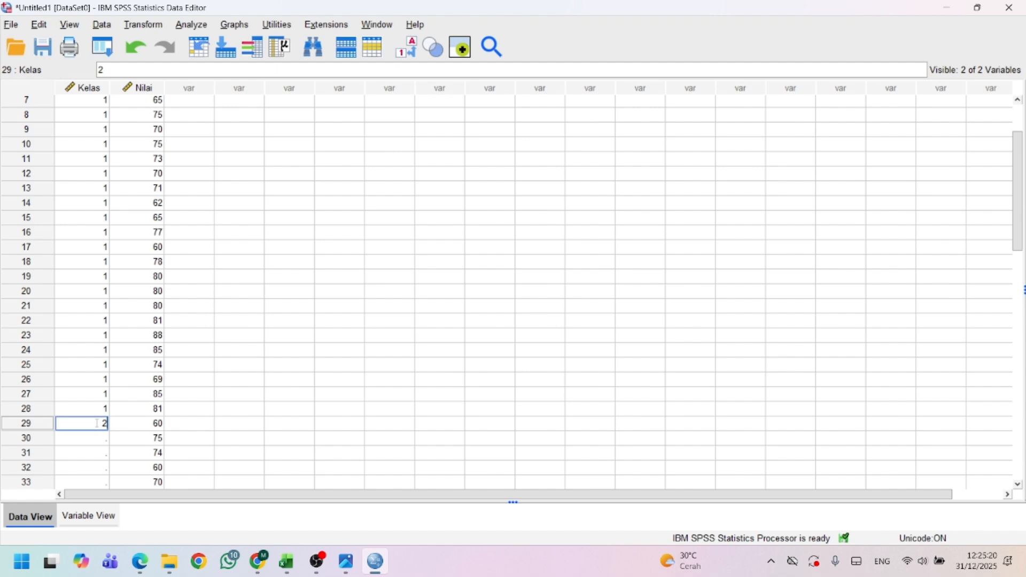
key("Return")
left_click(103, 427)
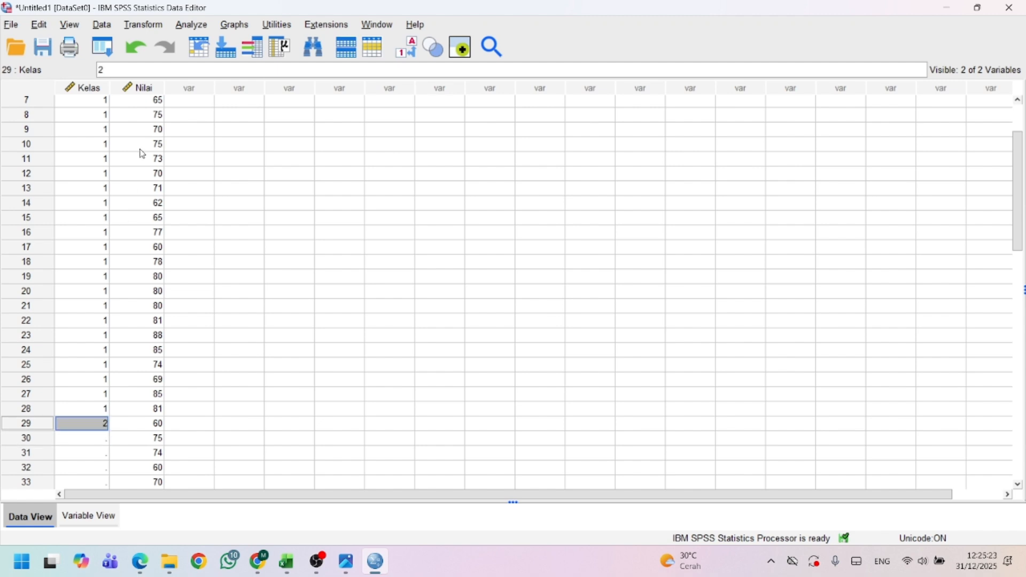
double_click(97, 74)
scroll(105, 269, "down", 5)
left_click(96, 220)
left_click_drag(96, 221, 108, 455)
key("ctrl+v")
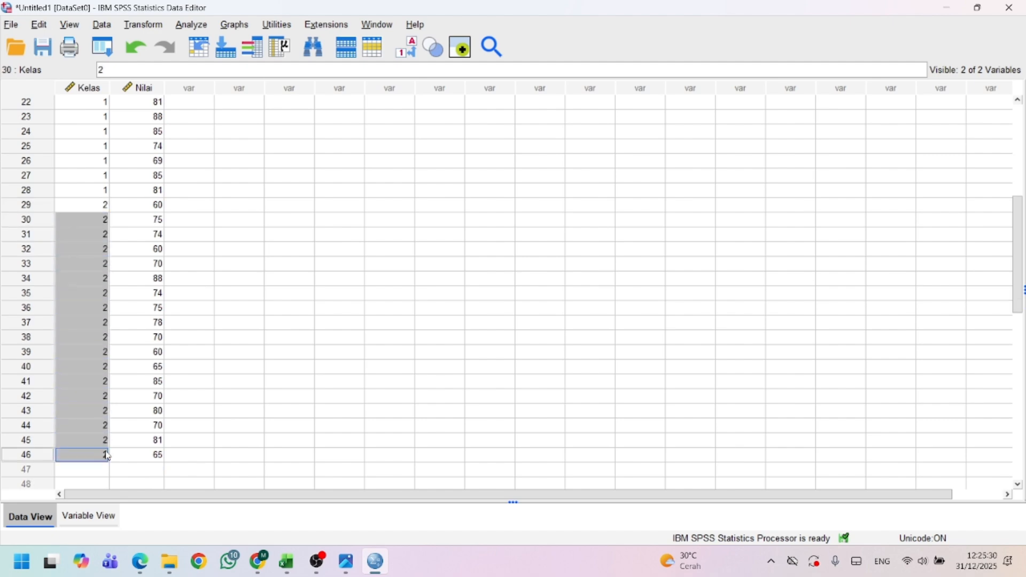
- Copy the class VC scores in G6:G29 from Excel into the SPSS Nilai column, starting at row 47
left_click(138, 470)
left_click(287, 562)
left_click_drag(302, 233, 305, 436)
key("ctrl+c")
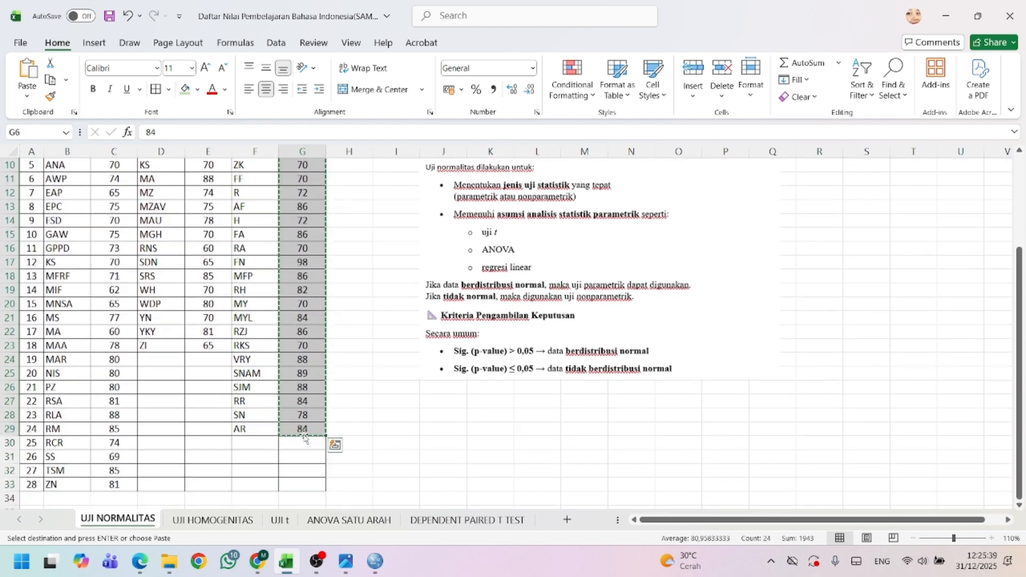
left_click(367, 565)
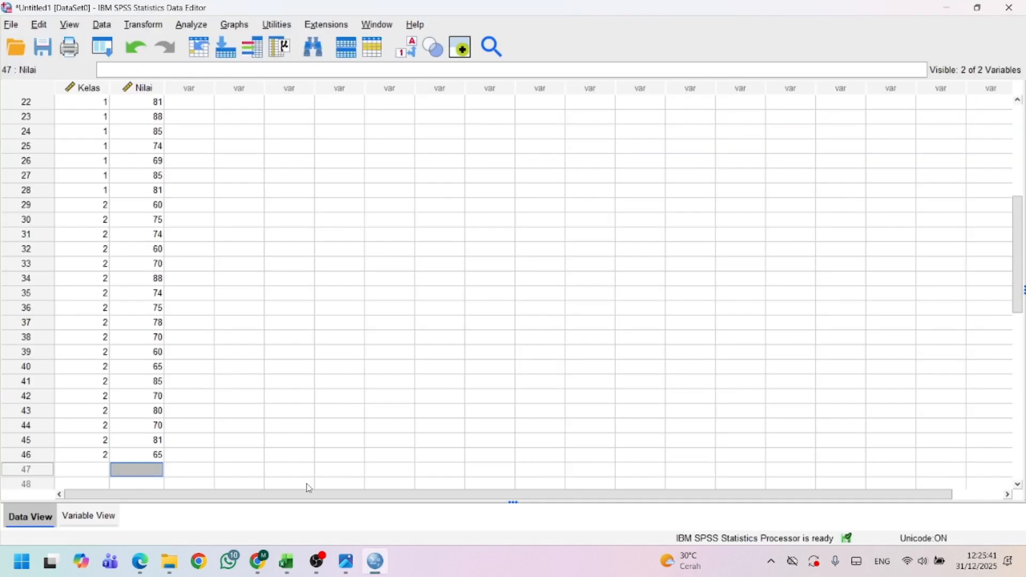
scroll(259, 383, "down", 3)
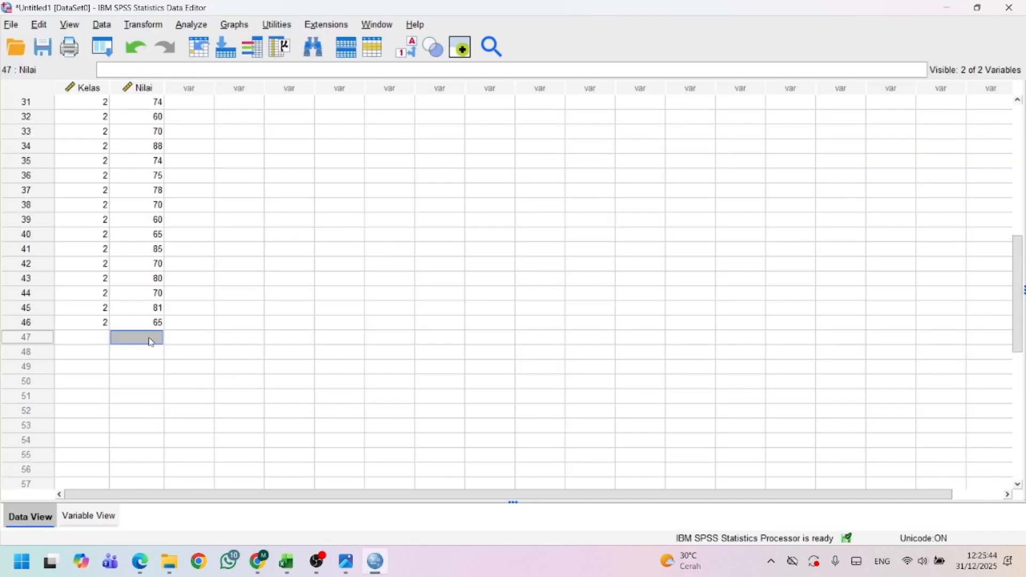
key("ctrl+v")
- Enter the value 3 in Kelas row 47 and copy it into Kelas rows 48 to 70
left_click(96, 341)
type("3")
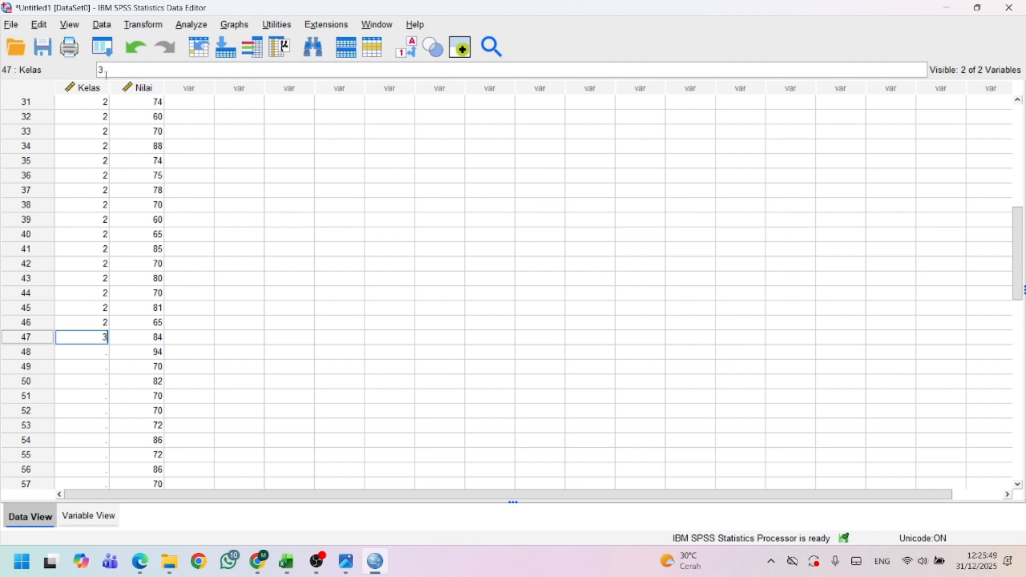
left_click_drag(106, 71, 98, 73)
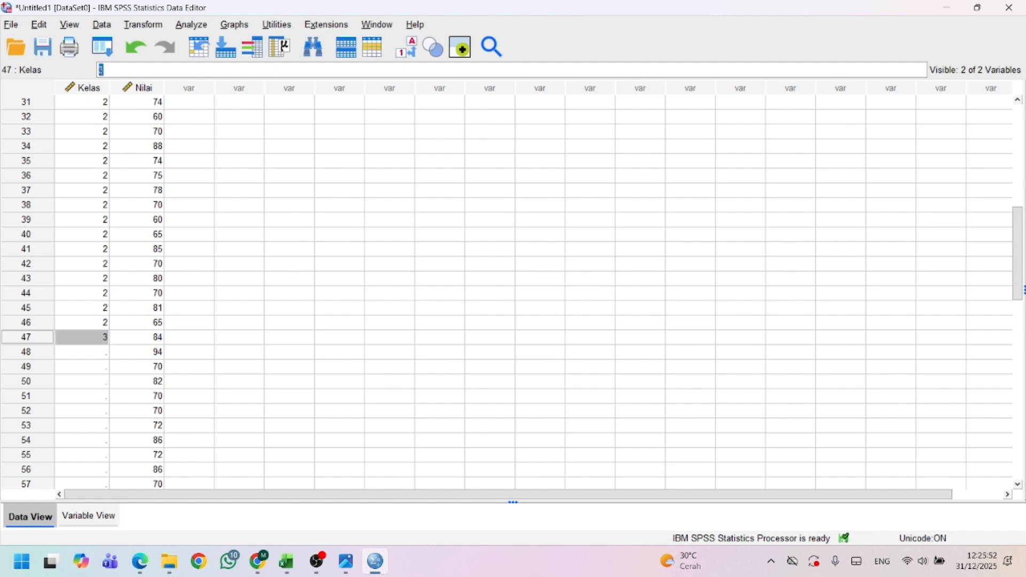
left_click(99, 352)
left_click(100, 343)
double_click(100, 70)
left_click_drag(83, 353, 86, 323)
key("ctrl+v")
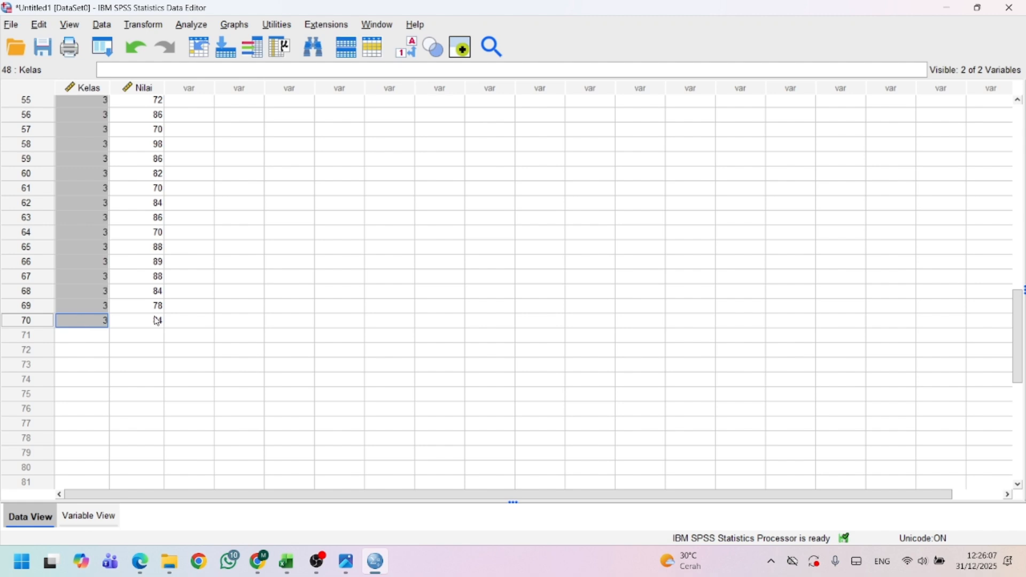
left_click(170, 320)
- Set up a One-Way ANOVA with Hasil Belajar Bahasa Indonesia [Nilai] as the dependent variable and V [Kelas] as the factor
scroll(170, 322, "up", 18)
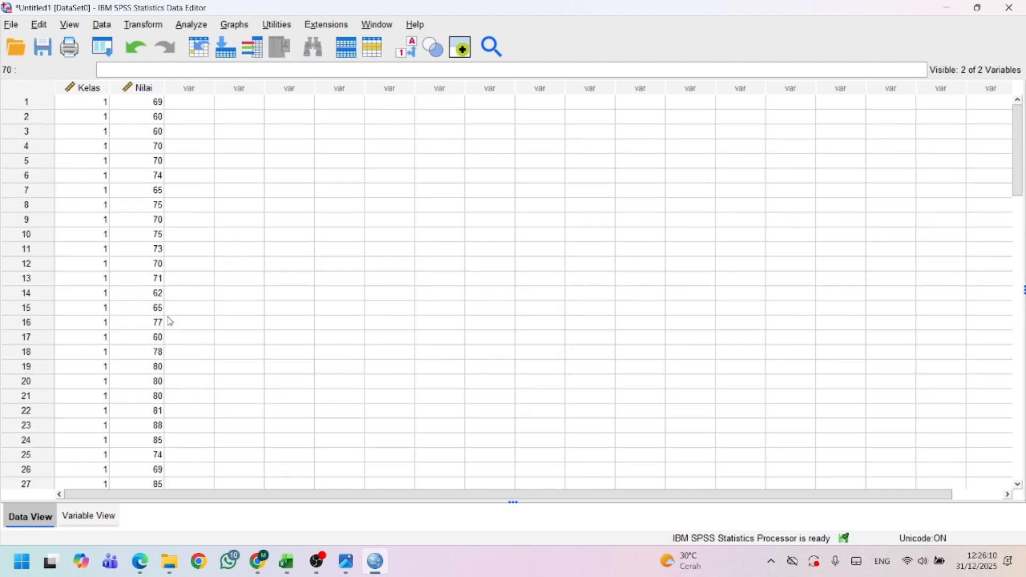
left_click(196, 26)
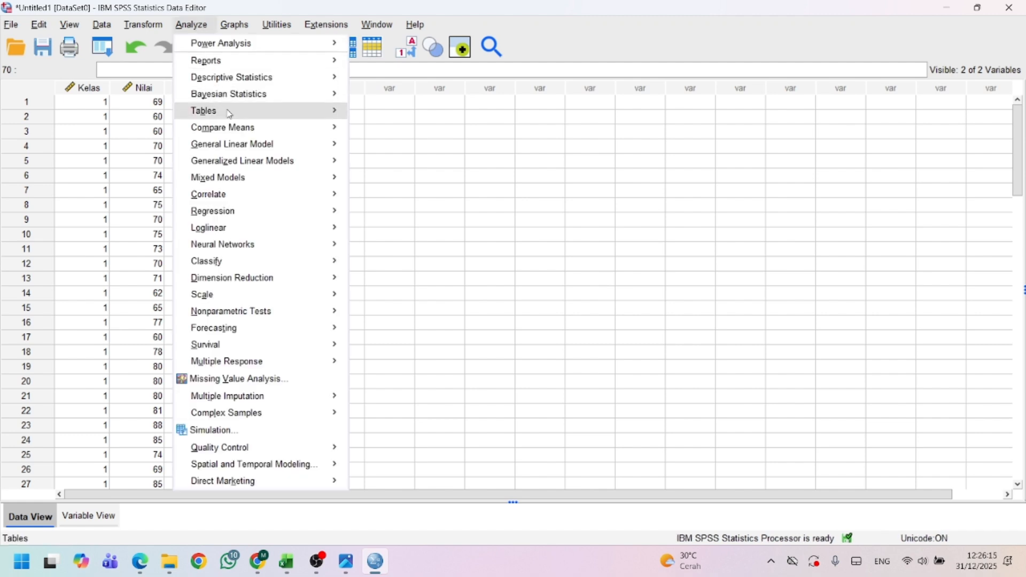
mouse_move(251, 128)
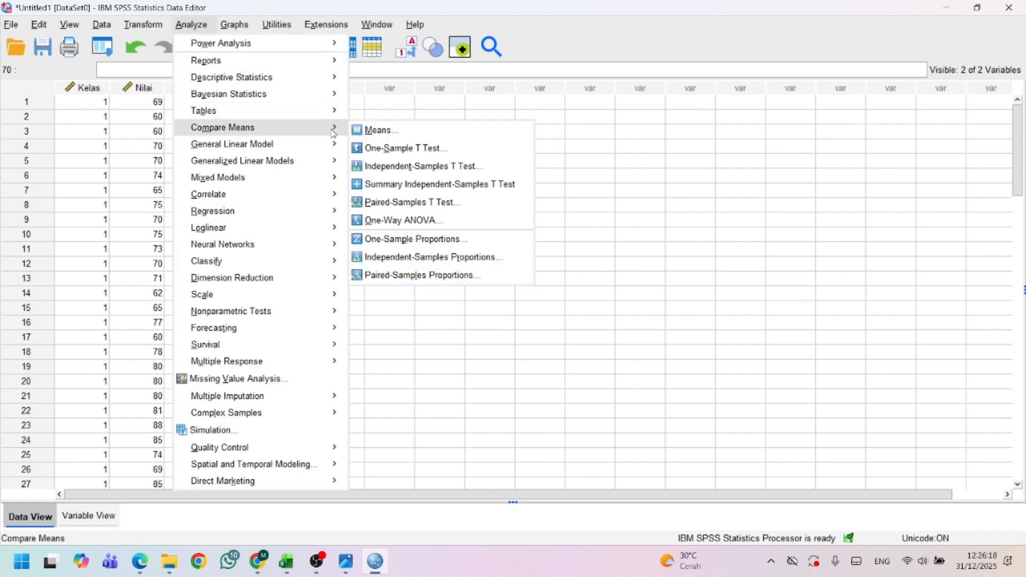
left_click(409, 221)
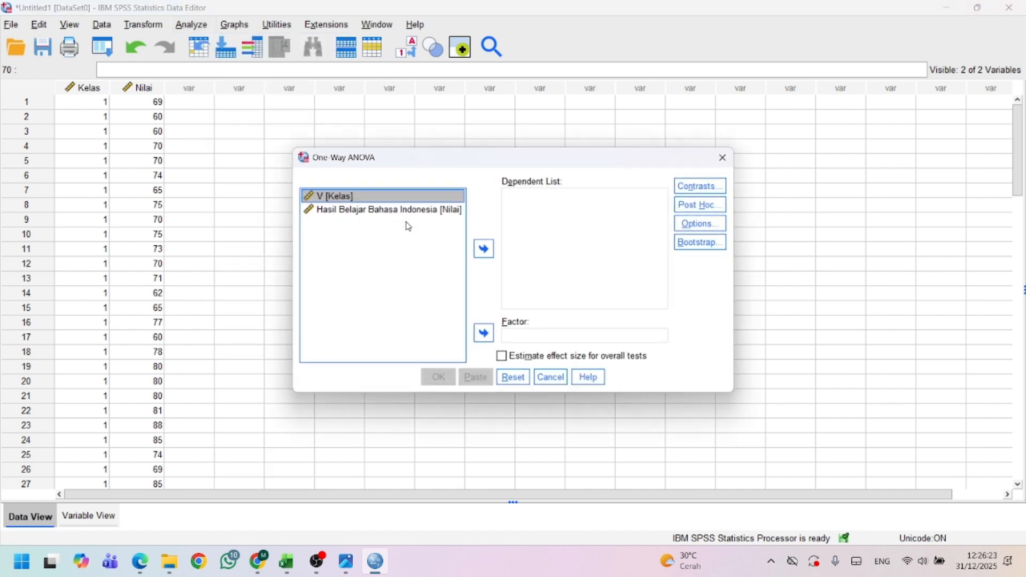
left_click(379, 211)
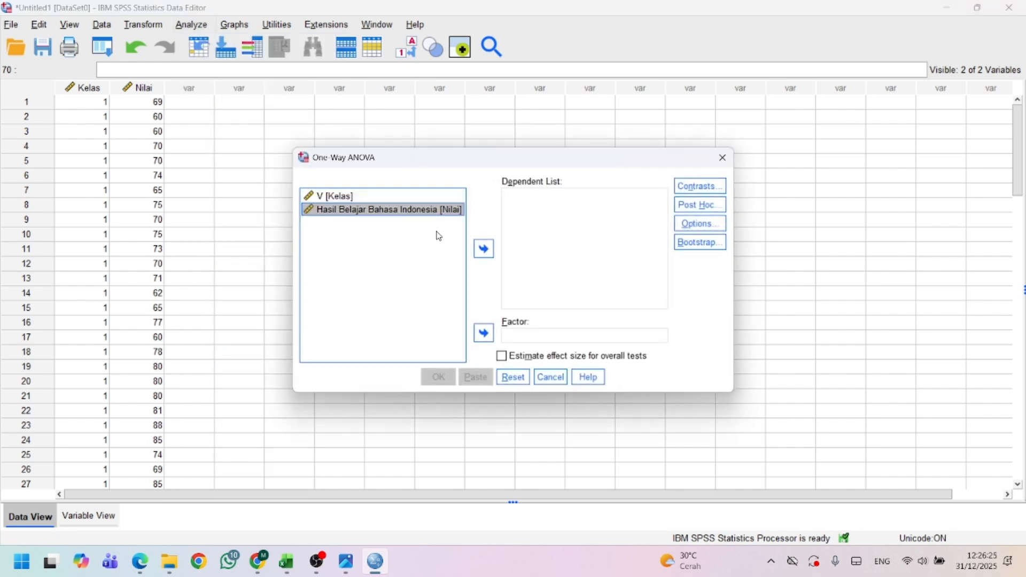
left_click(484, 250)
left_click(355, 201)
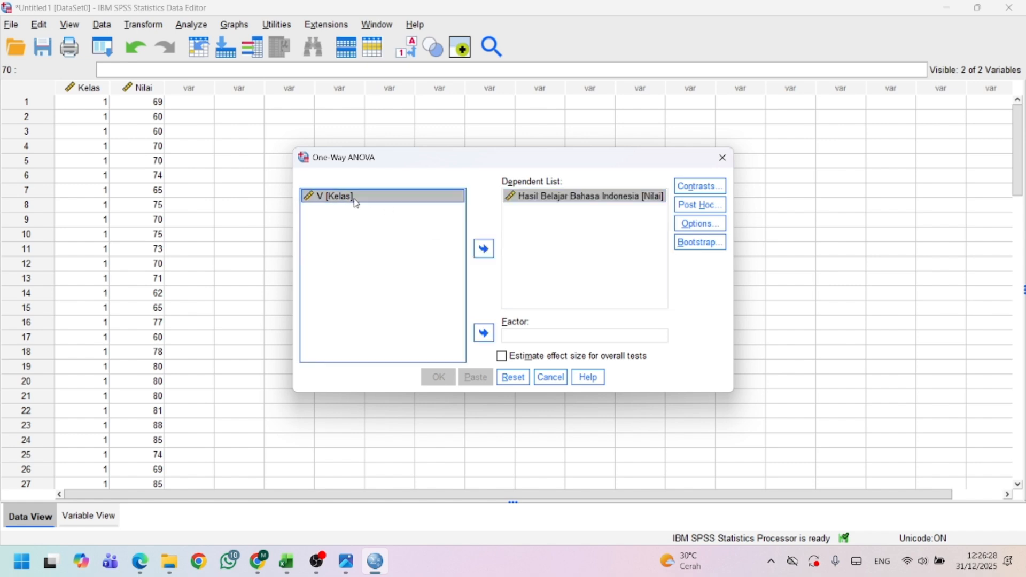
left_click(486, 335)
- Include Descriptive statistics and the Homogeneity of variance test in the One-Way ANOVA, and run the analysis
left_click(704, 225)
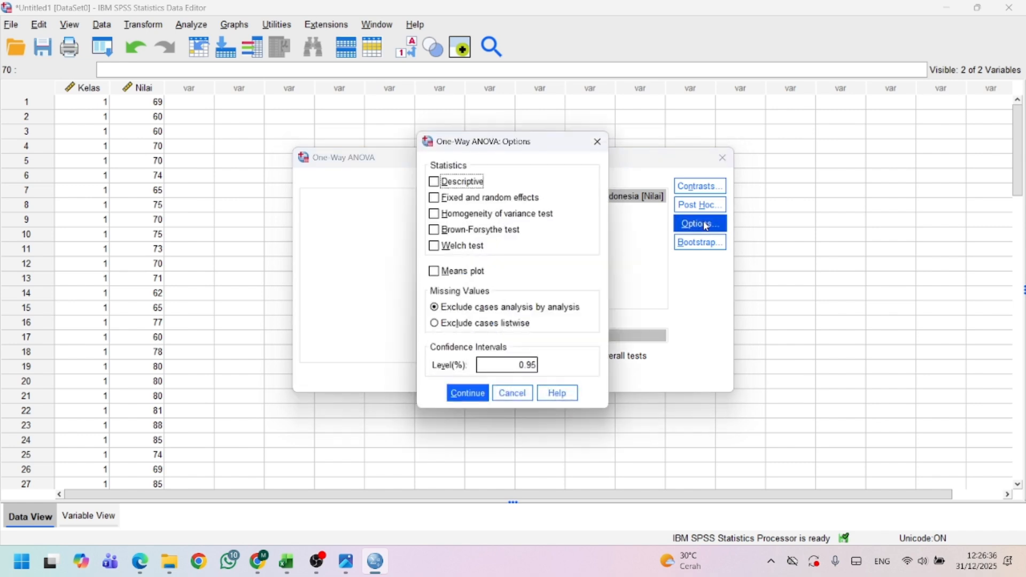
left_click(434, 182)
left_click(436, 217)
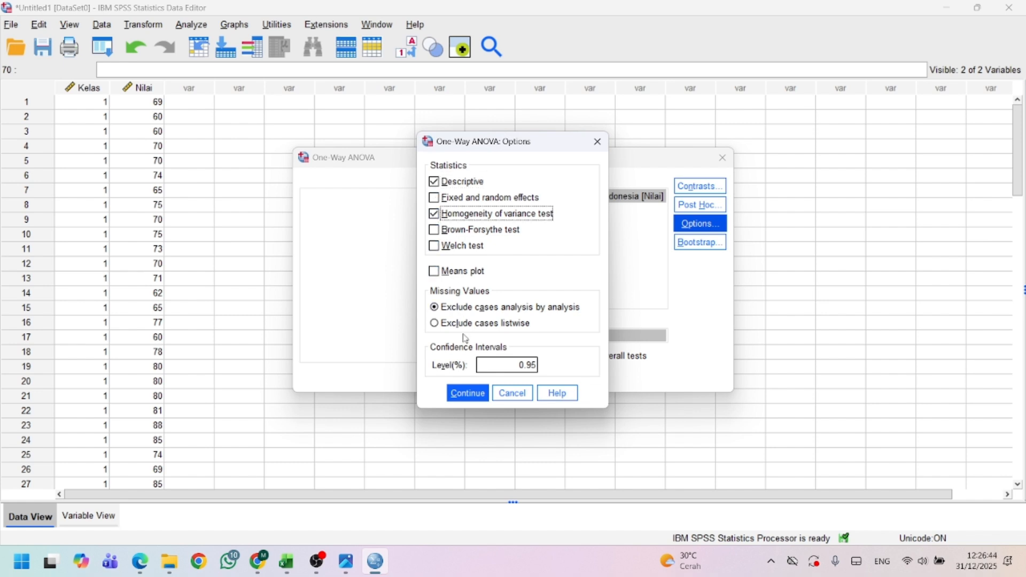
left_click(470, 397)
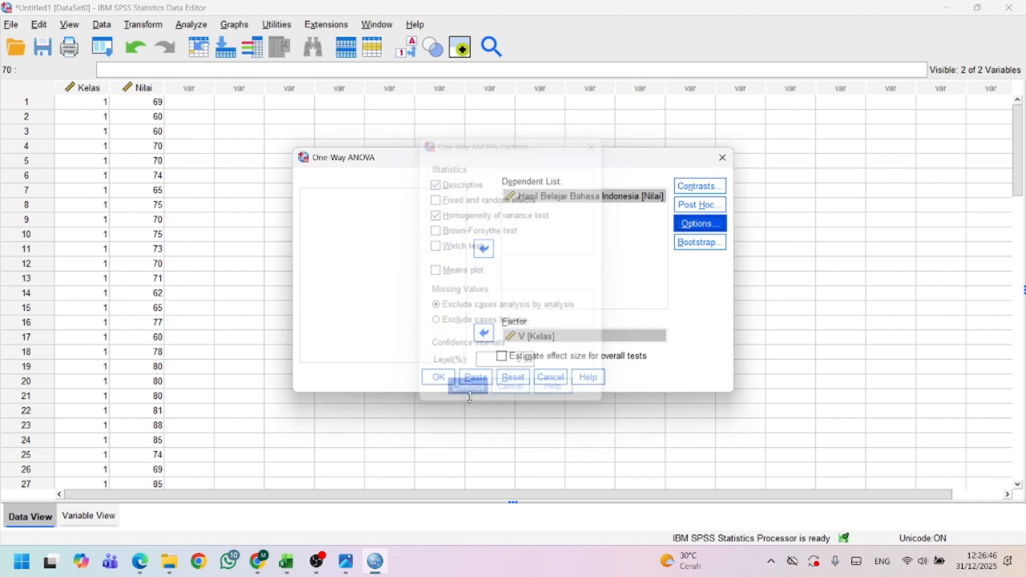
left_click(436, 378)
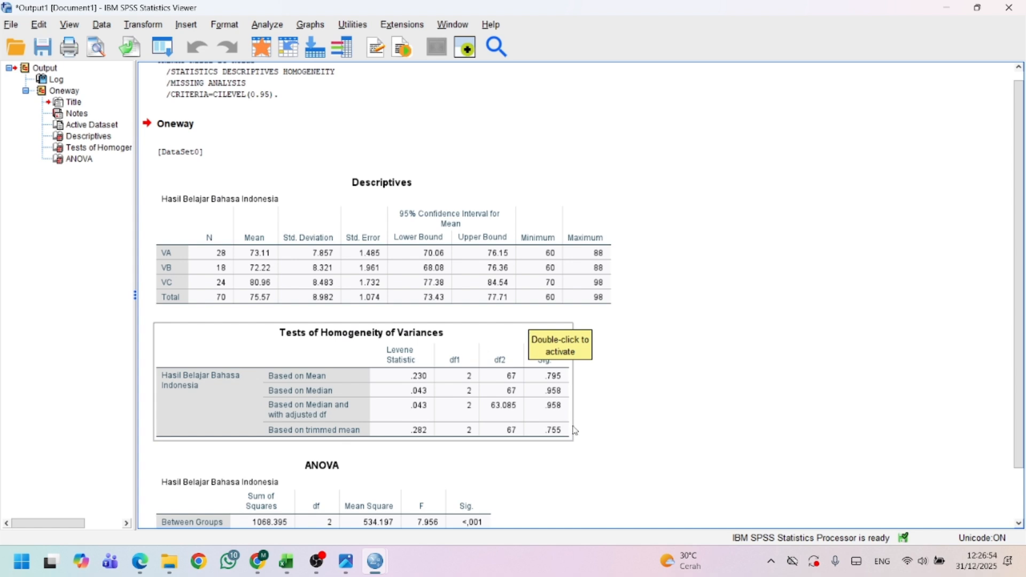
- Examine the Descriptives, Tests of Homogeneity of Variances and ANOVA tables in the output, including the significance values
scroll(574, 431, "down", 2)
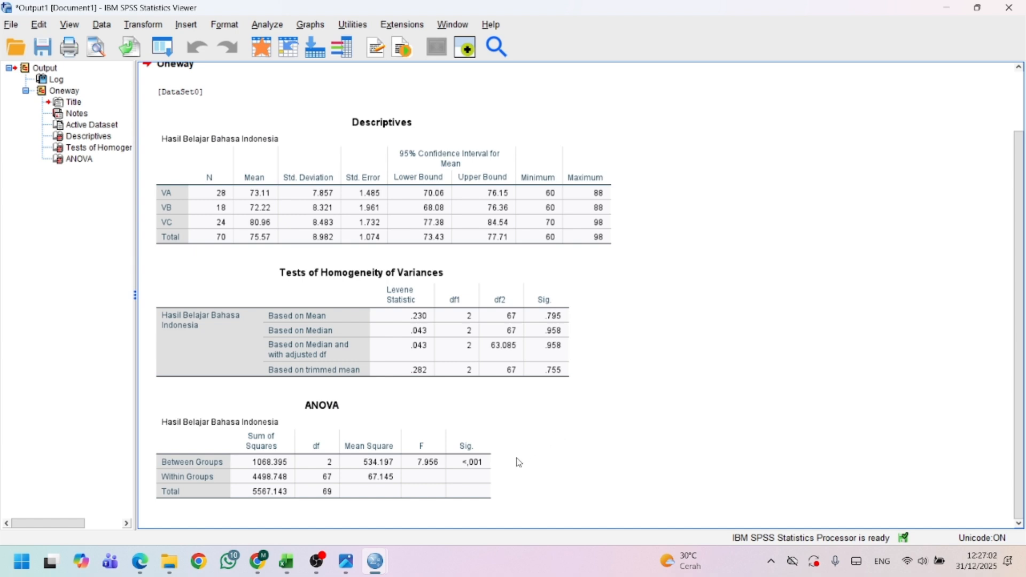
left_click(486, 470)
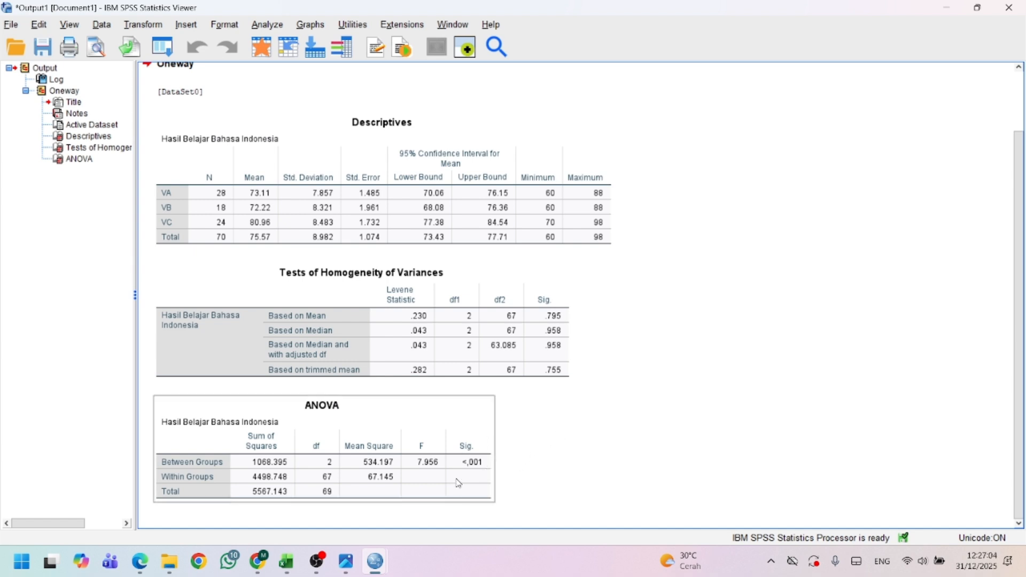
left_click(529, 431)
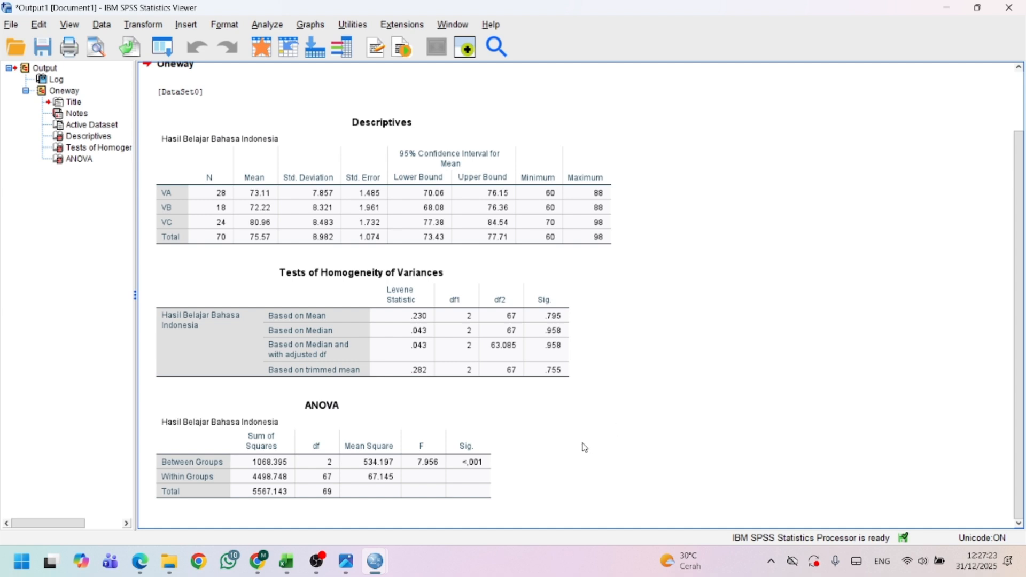
scroll(585, 448, "up", 2)
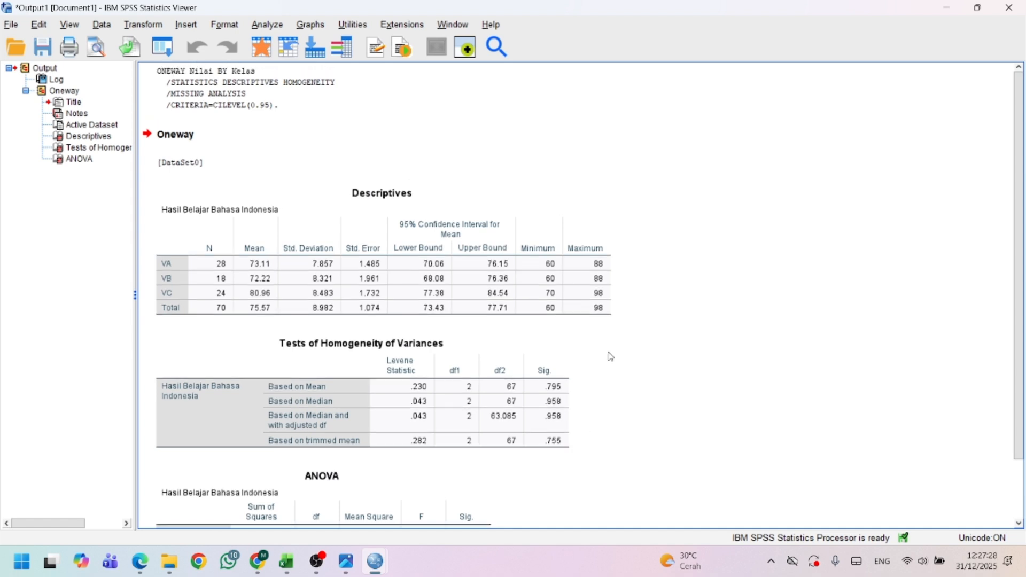